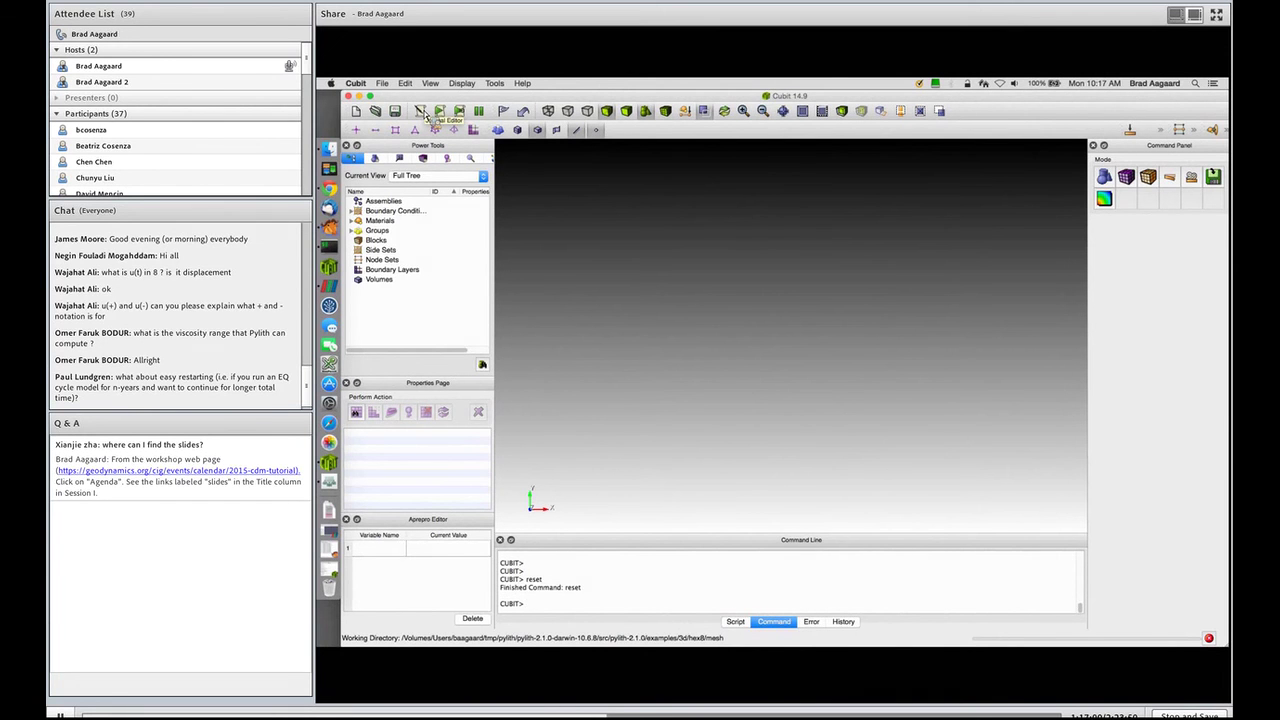
Open the geometry.jou script in the Journal Editor to read its block, surface and webcut commands
{"action": "left_click", "coordinate": [422, 111]}
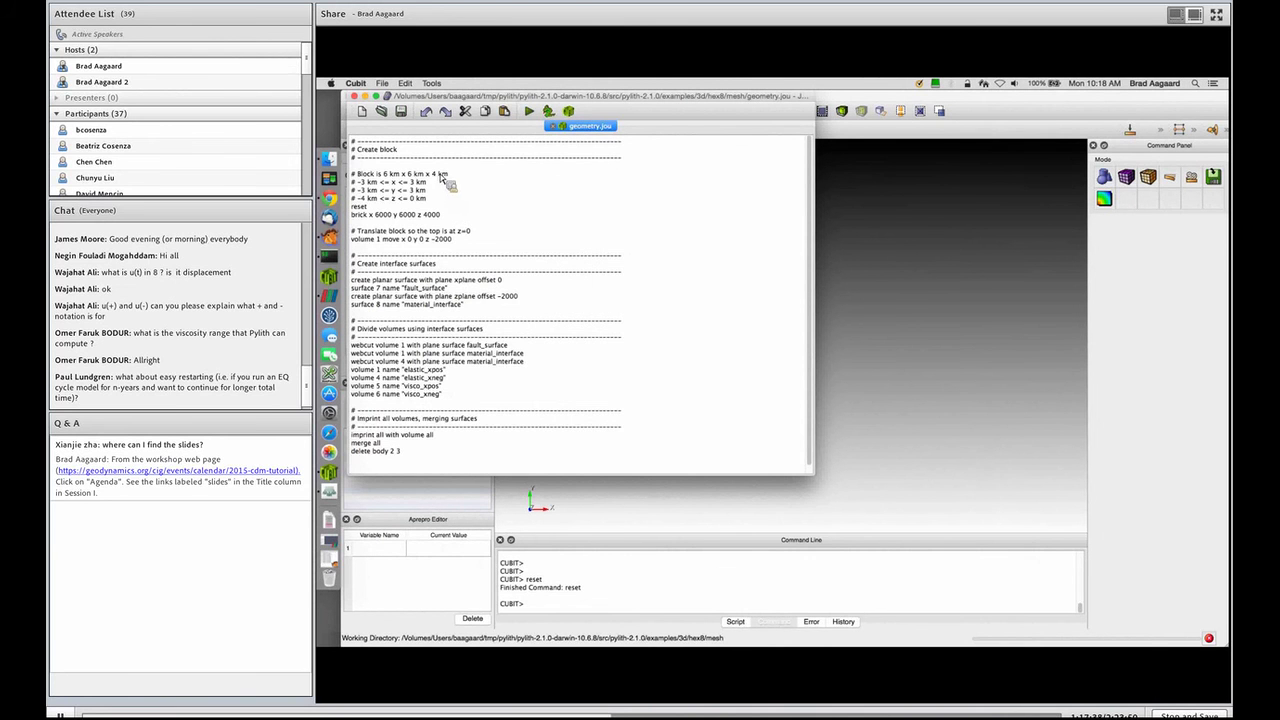
Select the reset, brick x 6000 y 6000 z 4000, and volume 1 move z -2000 lines in geometry.jou
{"action": "left_click", "coordinate": [366, 97]}
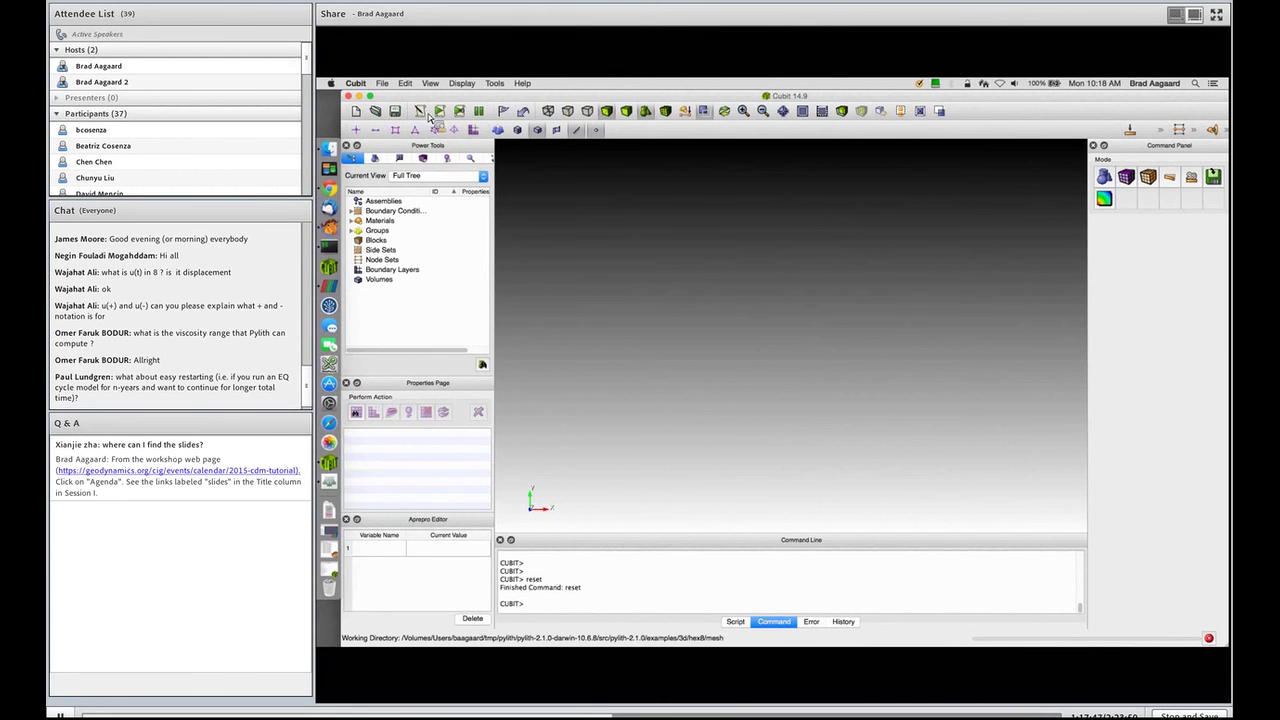
{"action": "left_click", "coordinate": [421, 111]}
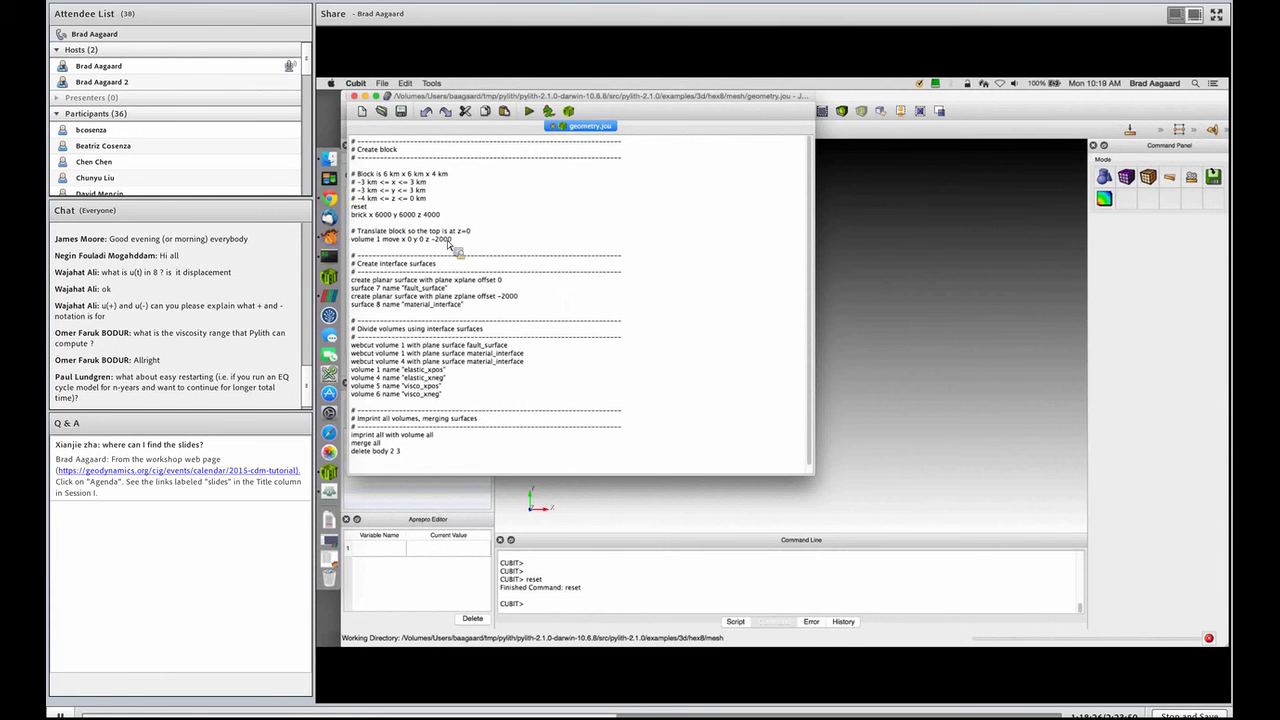
{"action": "left_click_drag", "start_coordinate": [352, 206], "coordinate": [416, 236]}
{"action": "right_click", "coordinate": [417, 233]}
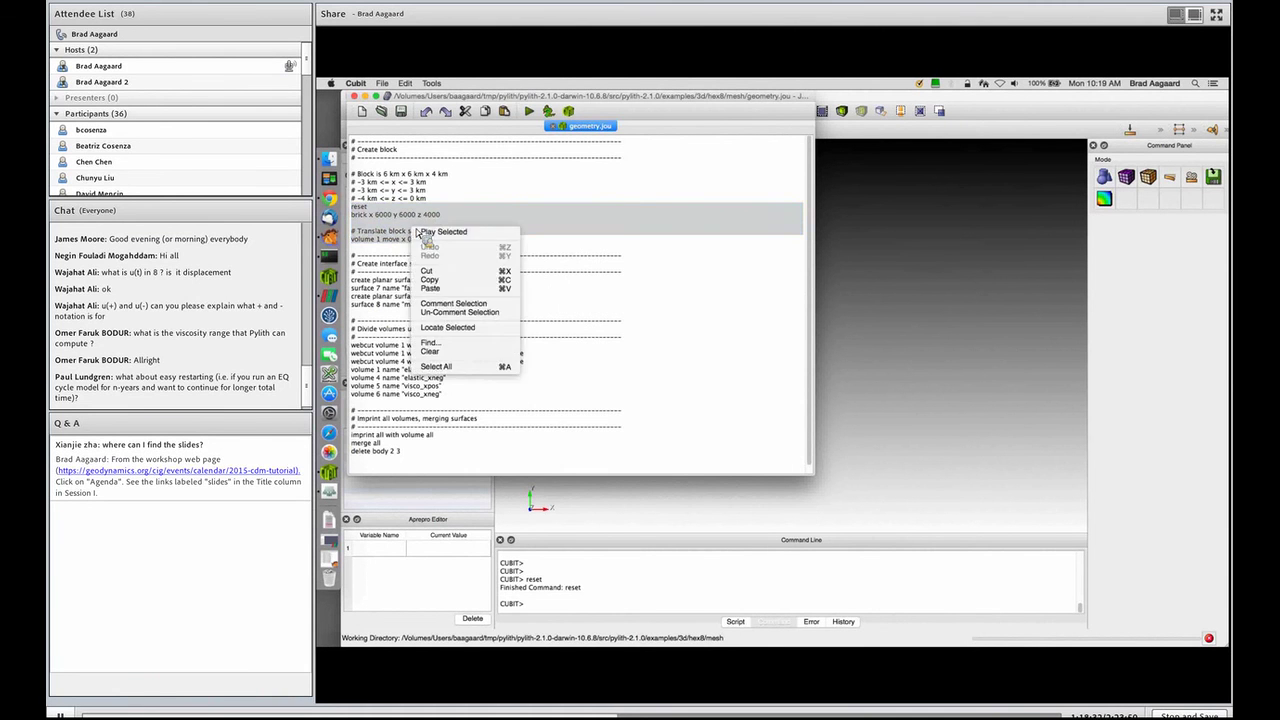
Play the brick lines to create the 6000 × 6000 × 4000 block lowered by 2000
{"action": "left_click", "coordinate": [420, 232]}
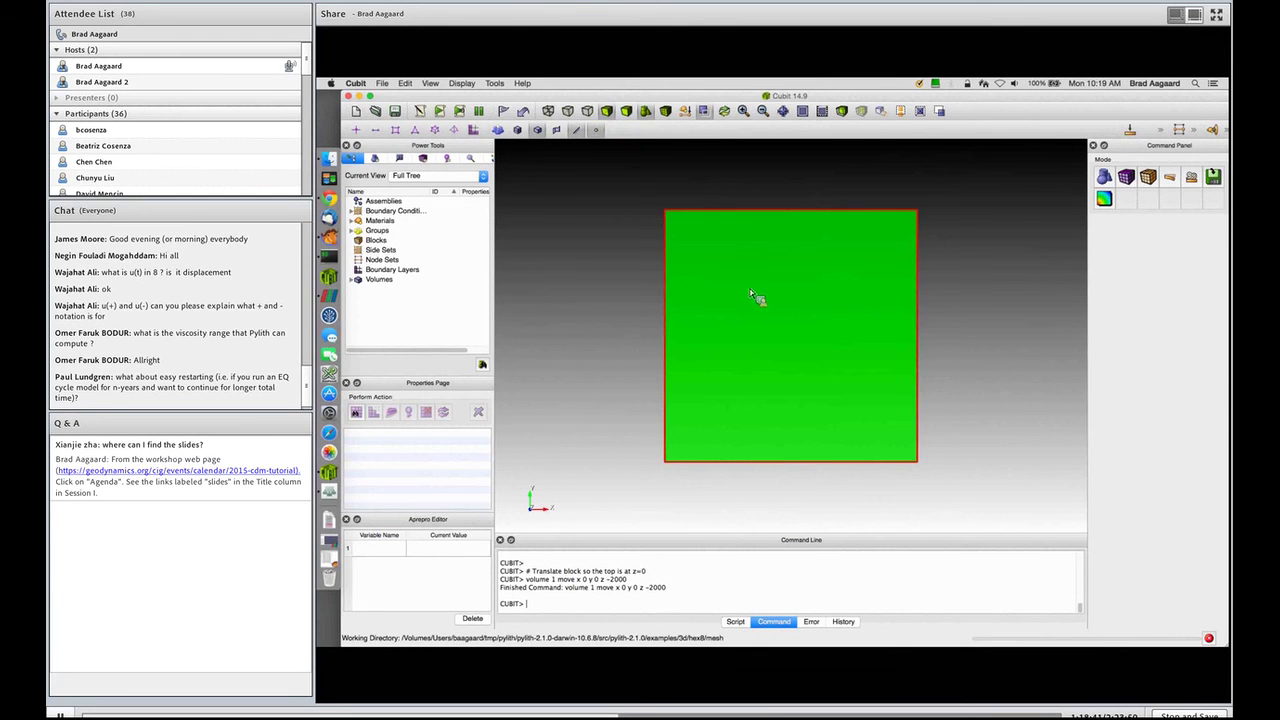
{"action": "left_click_drag", "start_coordinate": [754, 362], "coordinate": [760, 257]}
{"action": "left_click_drag", "start_coordinate": [863, 343], "coordinate": [914, 363]}
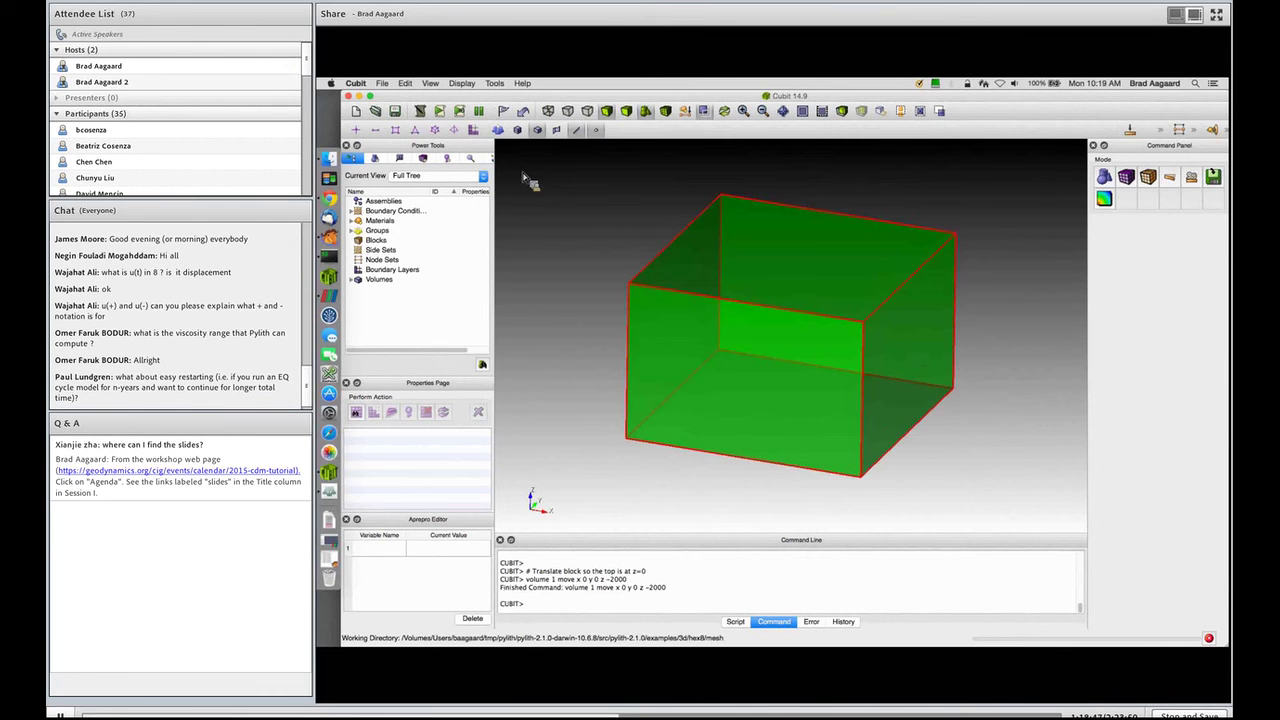
Play the xplane offset 0 and 'surface 7 name' lines to add the vertical fault_surface
{"action": "left_click", "coordinate": [420, 111]}
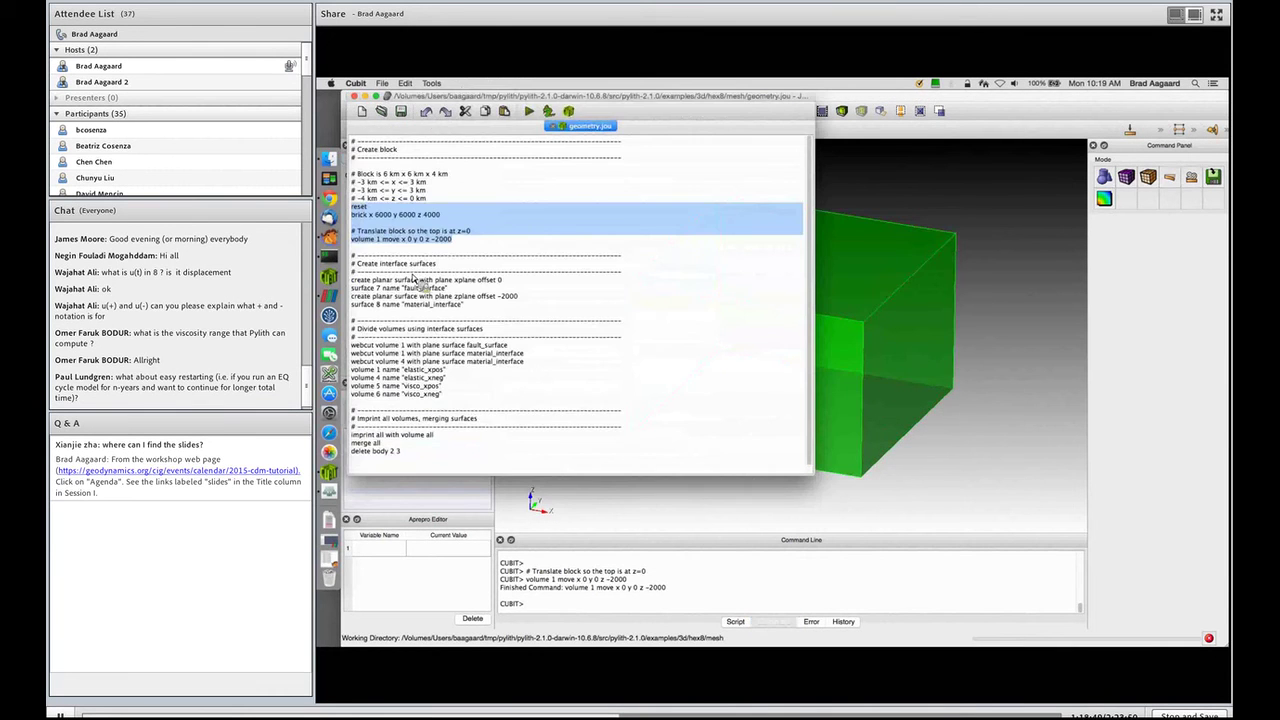
{"action": "scroll", "coordinate": [408, 278], "scroll_direction": "down", "scroll_amount": 1}
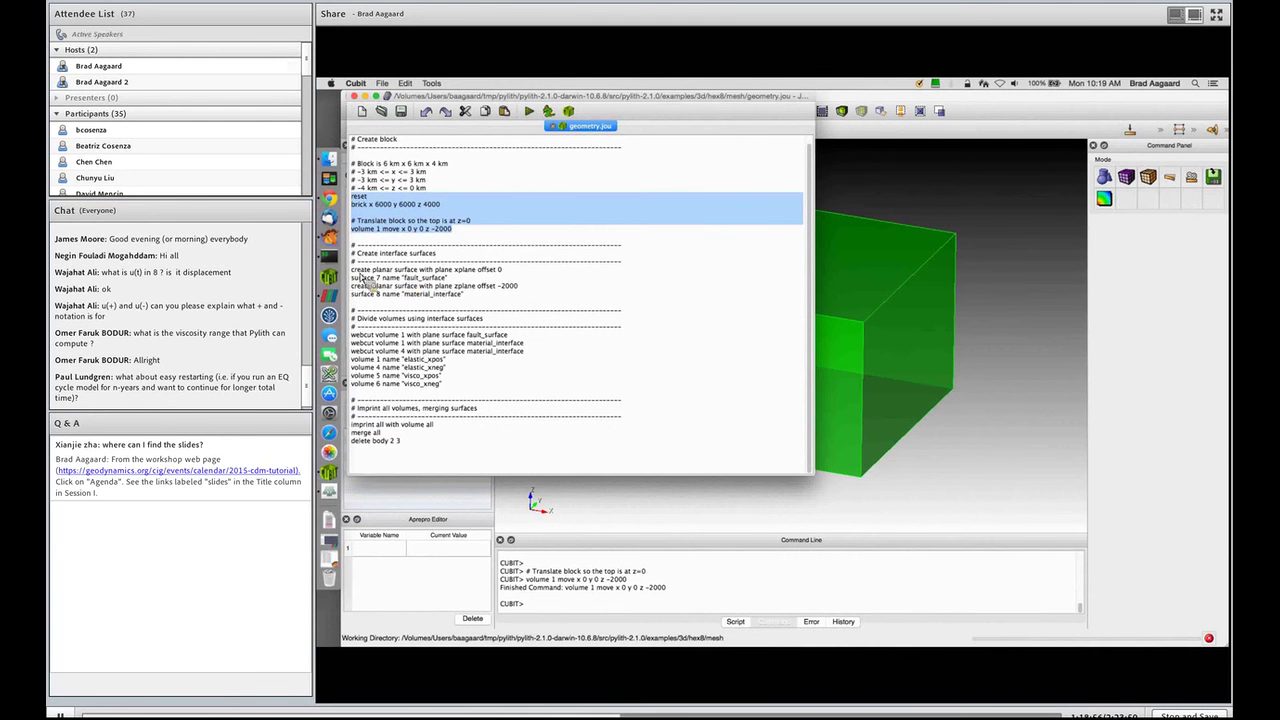
{"action": "left_click_drag", "start_coordinate": [361, 277], "coordinate": [528, 280]}
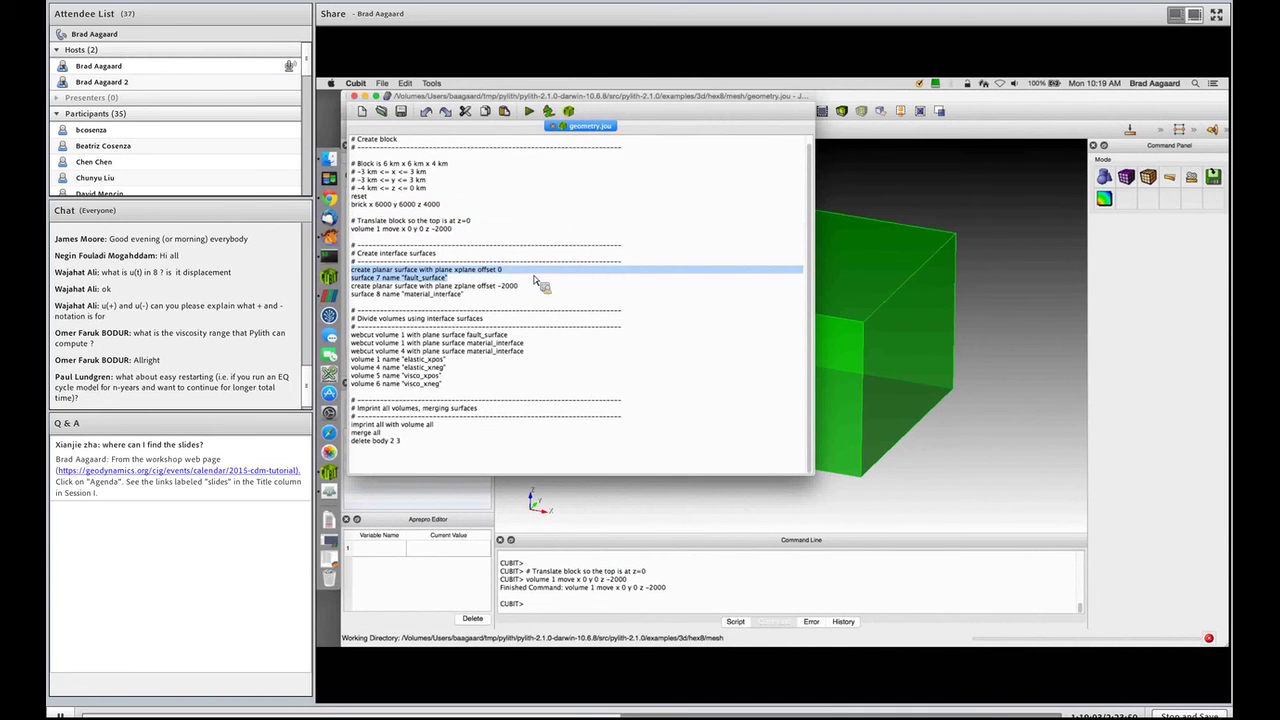
{"action": "right_click", "coordinate": [417, 276]}
{"action": "left_click", "coordinate": [425, 282]}
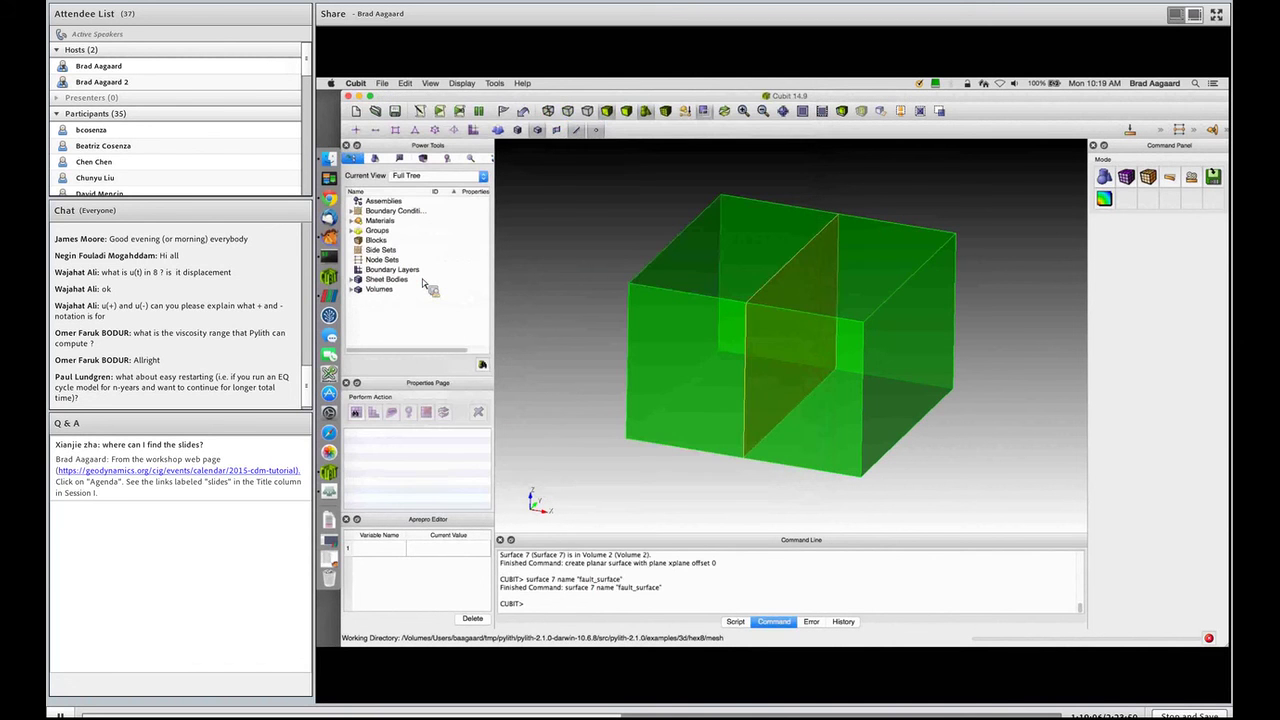
{"action": "left_click_drag", "start_coordinate": [837, 294], "coordinate": [762, 313]}
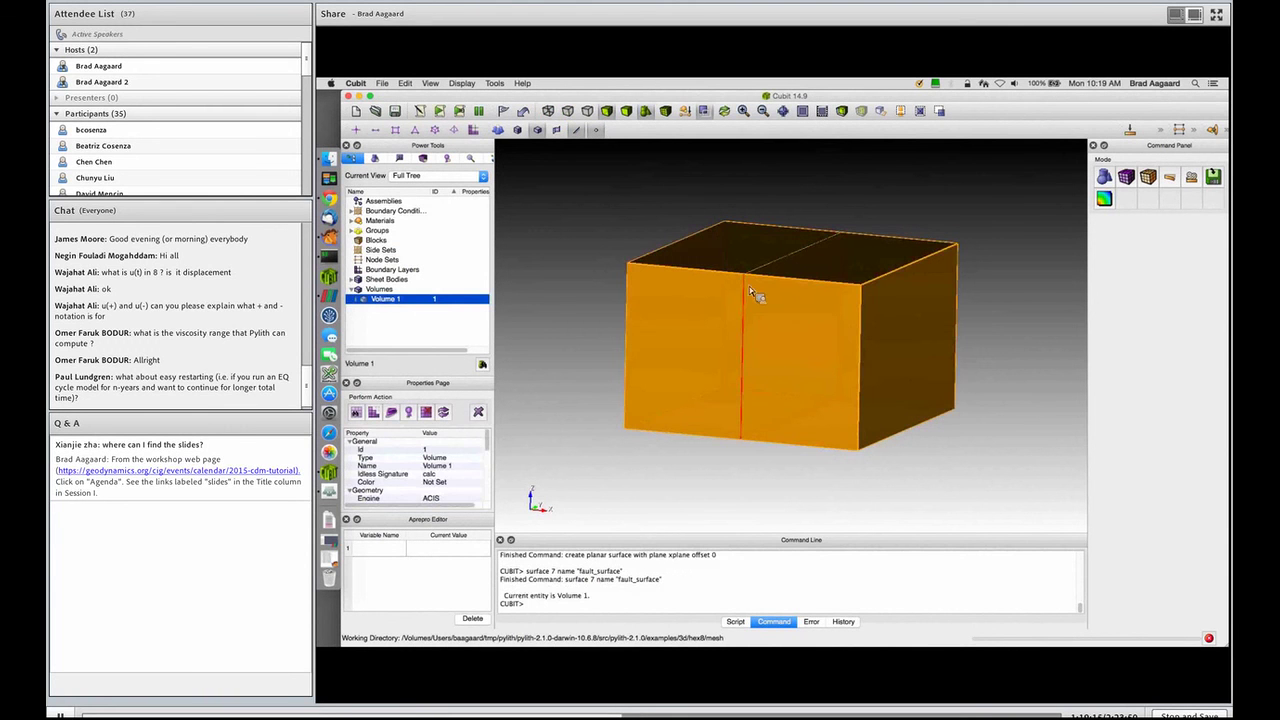
{"action": "left_click", "coordinate": [746, 286]}
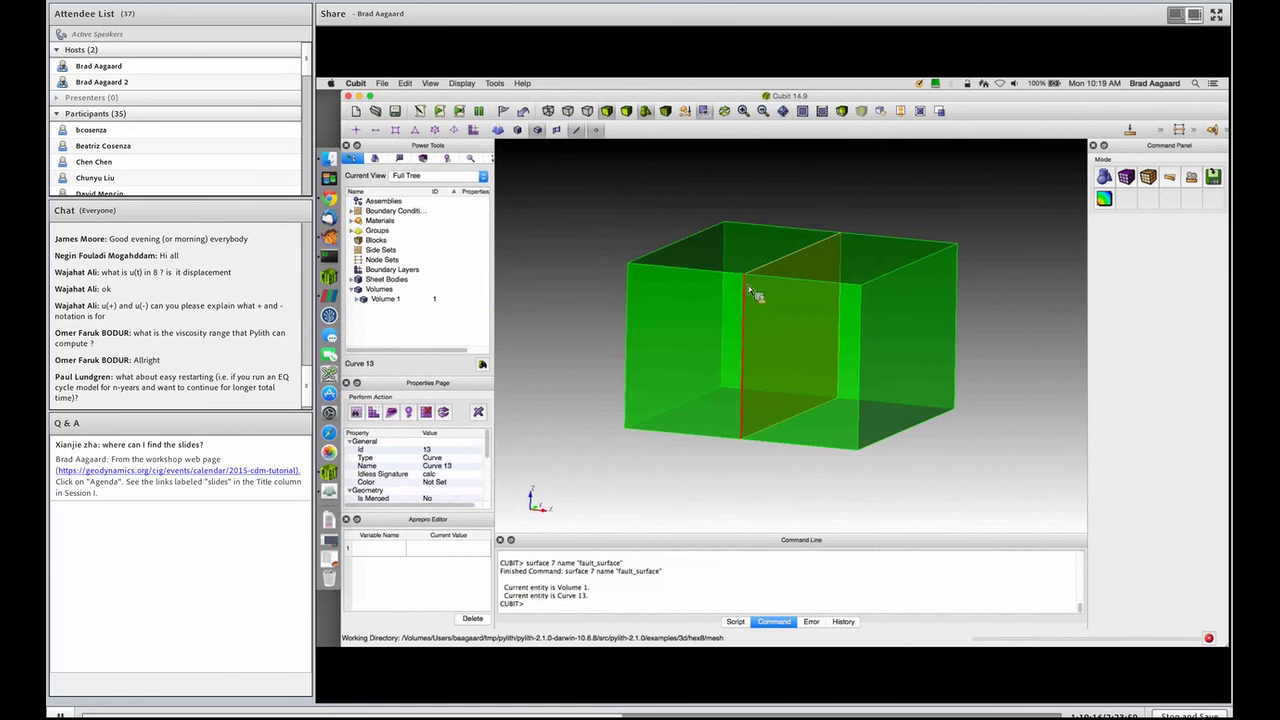
{"action": "left_click", "coordinate": [438, 118]}
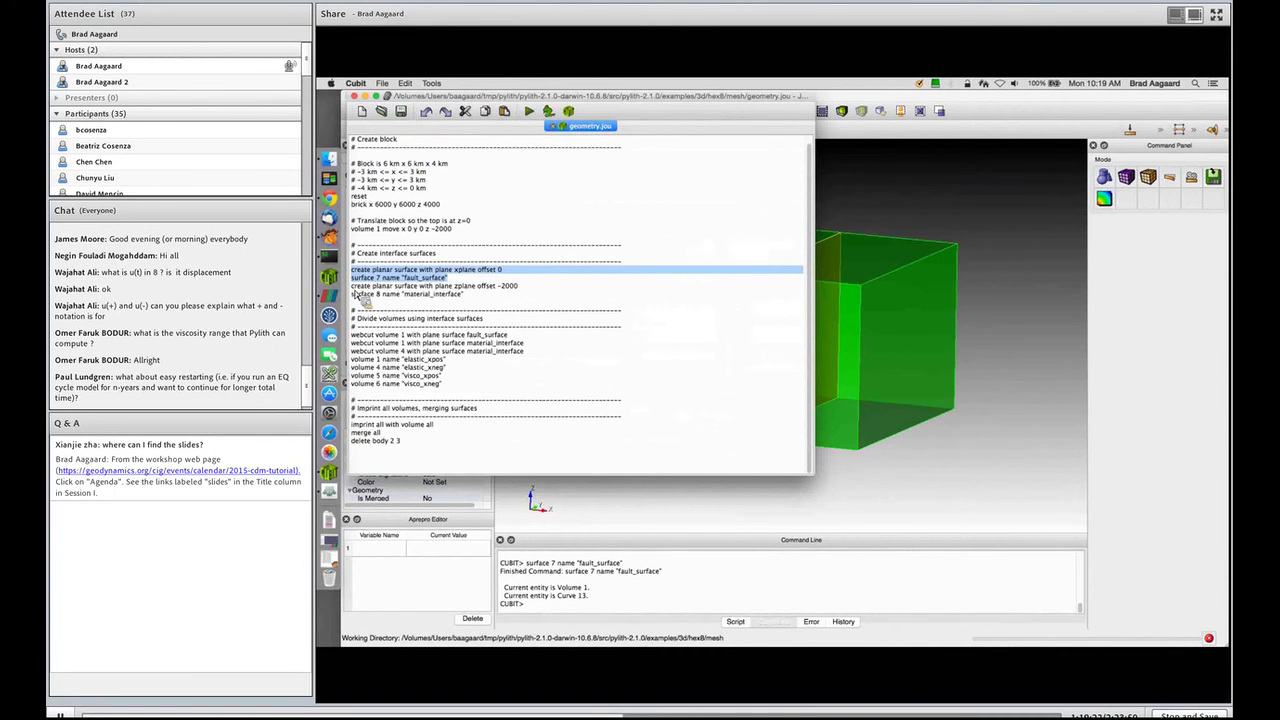
Play the zplane offset -2000 and 'surface 8 name' lines, creating surface 8 named material_interface
{"action": "left_click", "coordinate": [355, 293]}
{"action": "left_click_drag", "start_coordinate": [353, 286], "coordinate": [537, 293]}
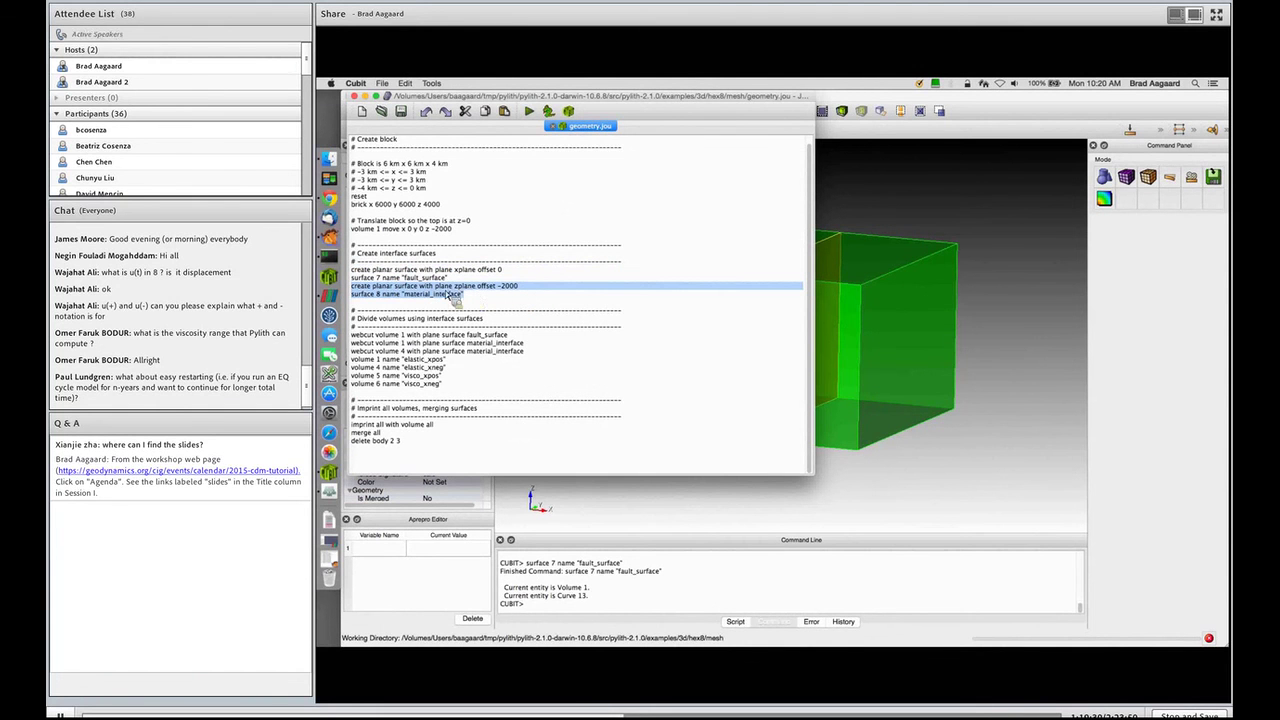
{"action": "right_click", "coordinate": [452, 296]}
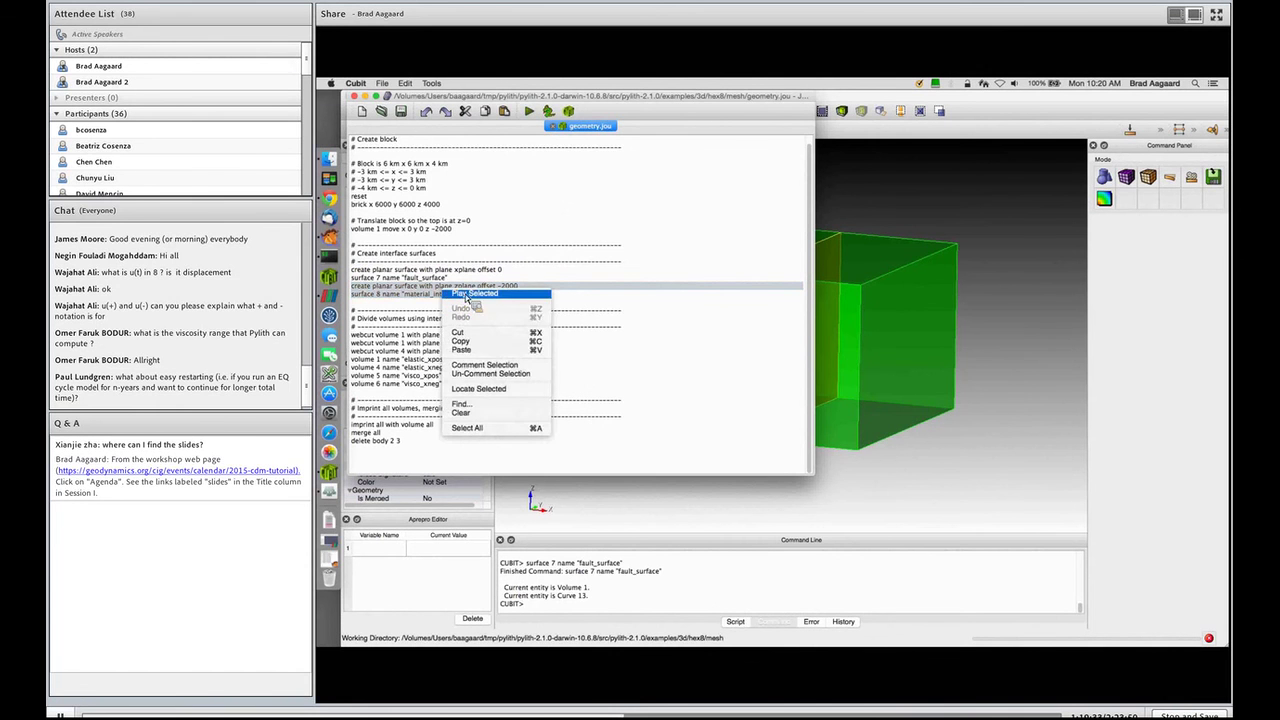
{"action": "left_click", "coordinate": [466, 295]}
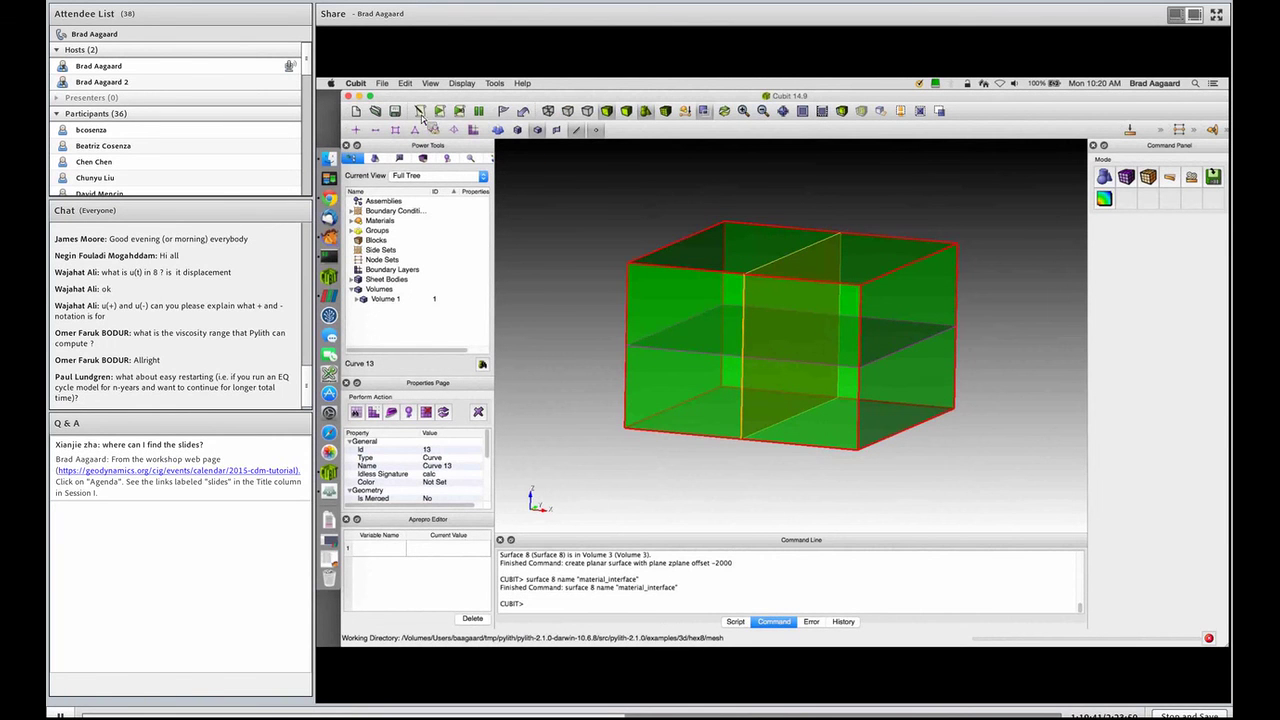
{"action": "left_click_drag", "start_coordinate": [356, 306], "coordinate": [382, 305]}
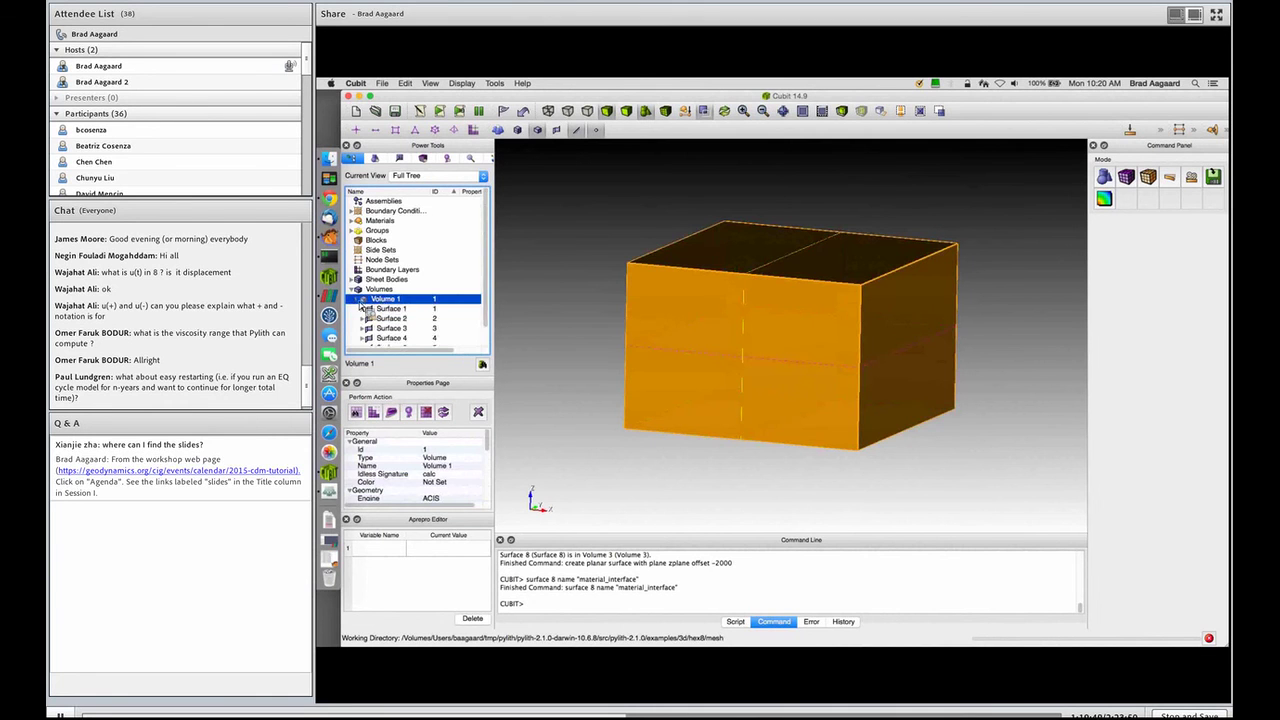
{"action": "double_click", "coordinate": [381, 300]}
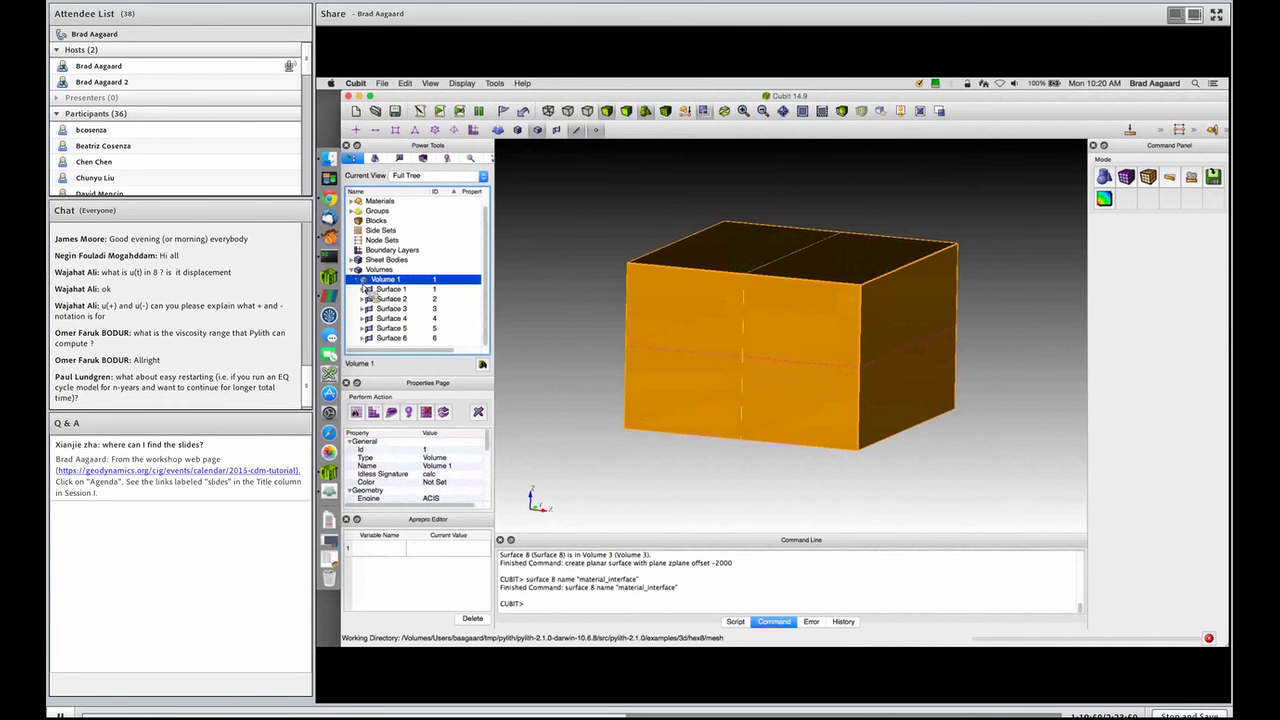
{"action": "left_click", "coordinate": [360, 281]}
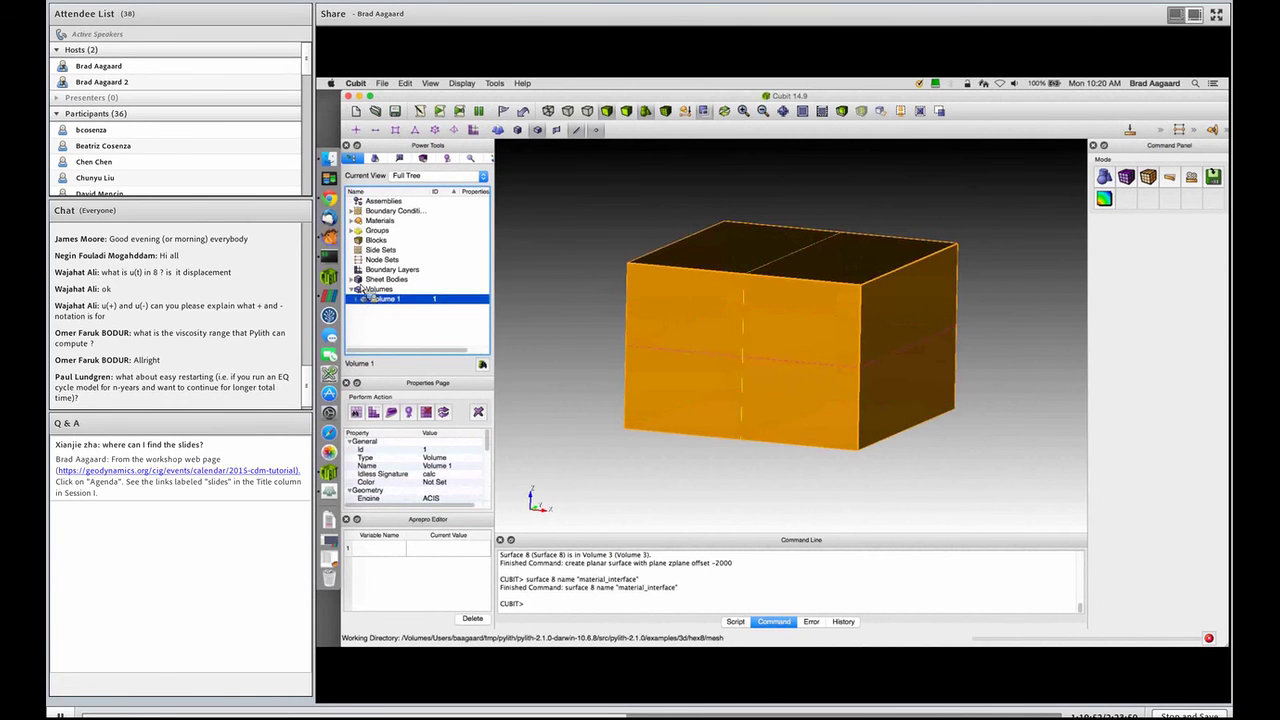
{"action": "left_click", "coordinate": [429, 113]}
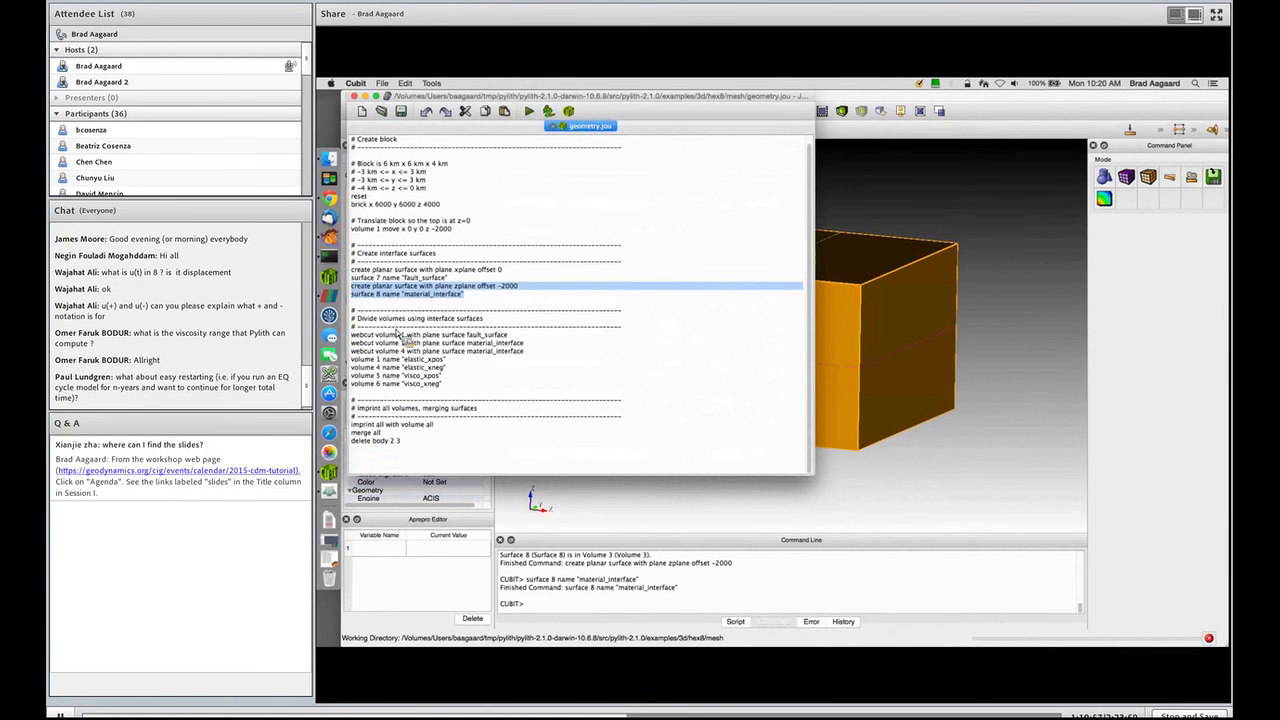
Webcut volume 1 along fault_surface into two halves
{"action": "left_click", "coordinate": [354, 336]}
{"action": "key", "text": "shift+alt+Right"}
{"action": "key", "text": "shift+alt+Right"}
{"action": "key", "text": "shift+alt+Right"}
{"action": "key", "text": "shift+alt+Right"}
{"action": "key", "text": "shift+alt+Right"}
{"action": "key", "text": "shift+alt+Right"}
{"action": "key", "text": "shift+alt+Right"}
{"action": "key", "text": "shift+alt+Right"}
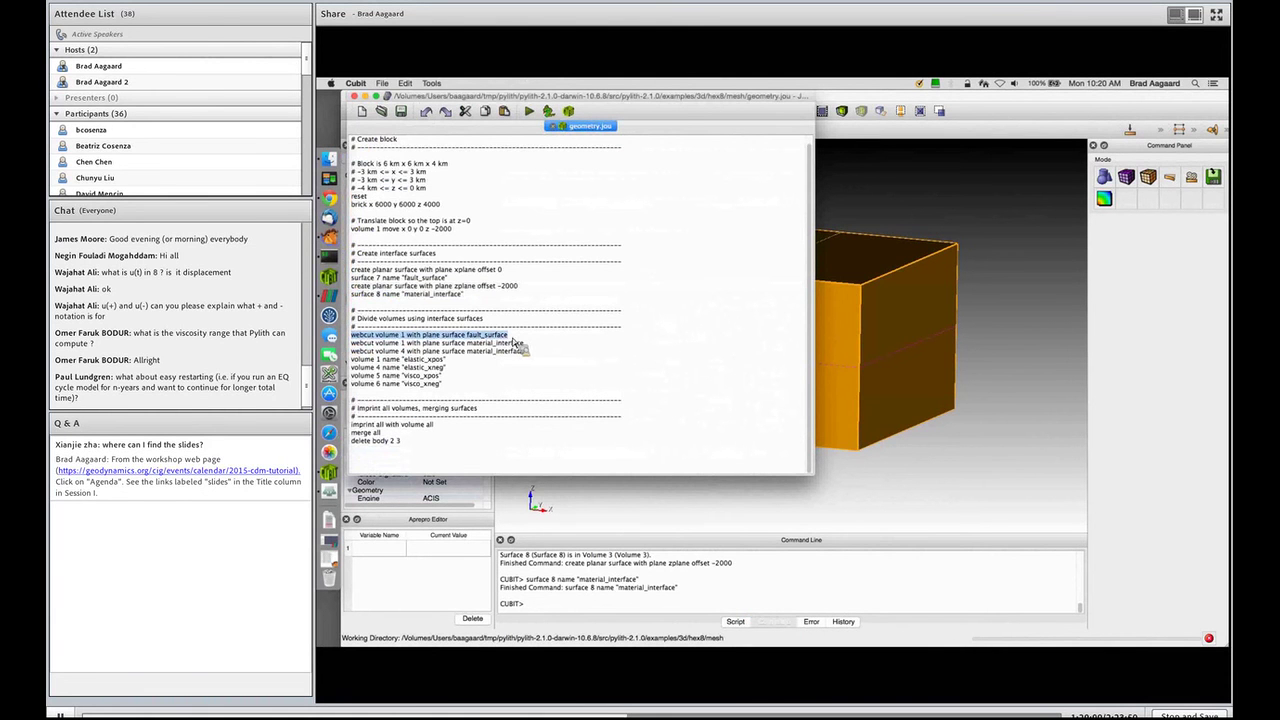
{"action": "right_click", "coordinate": [455, 341]}
{"action": "left_click", "coordinate": [462, 342]}
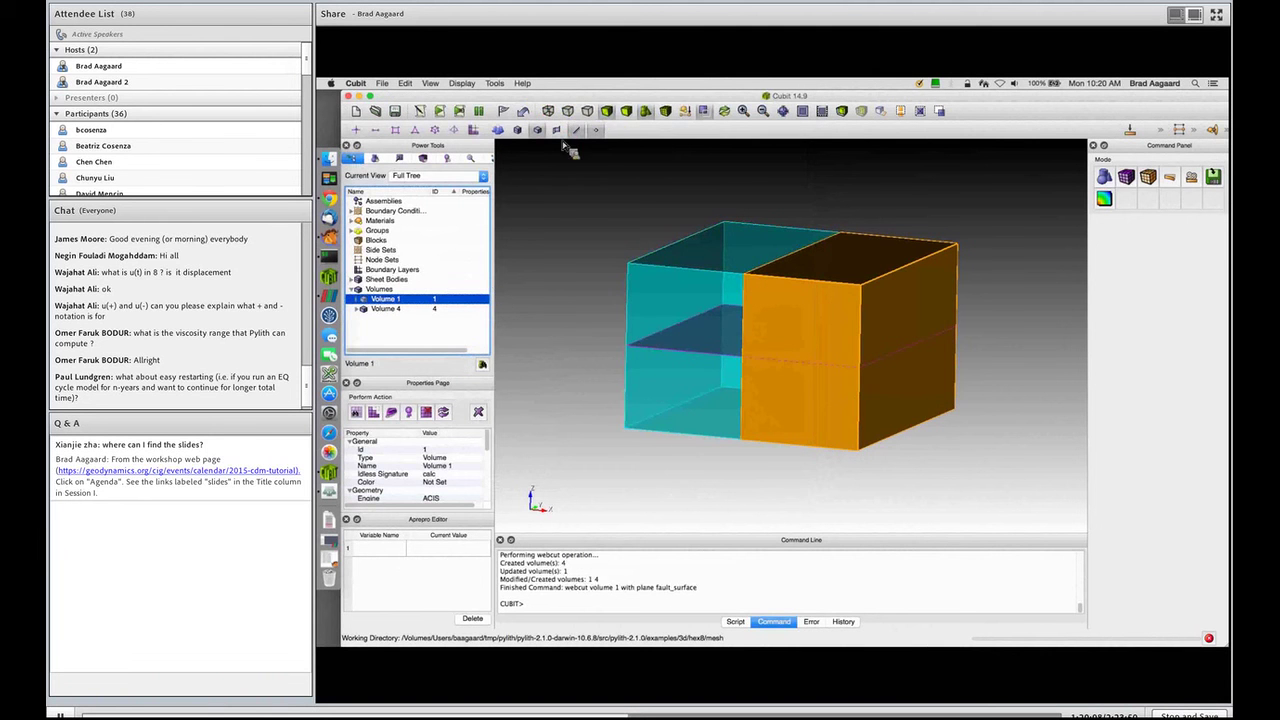
{"action": "left_click", "coordinate": [596, 229]}
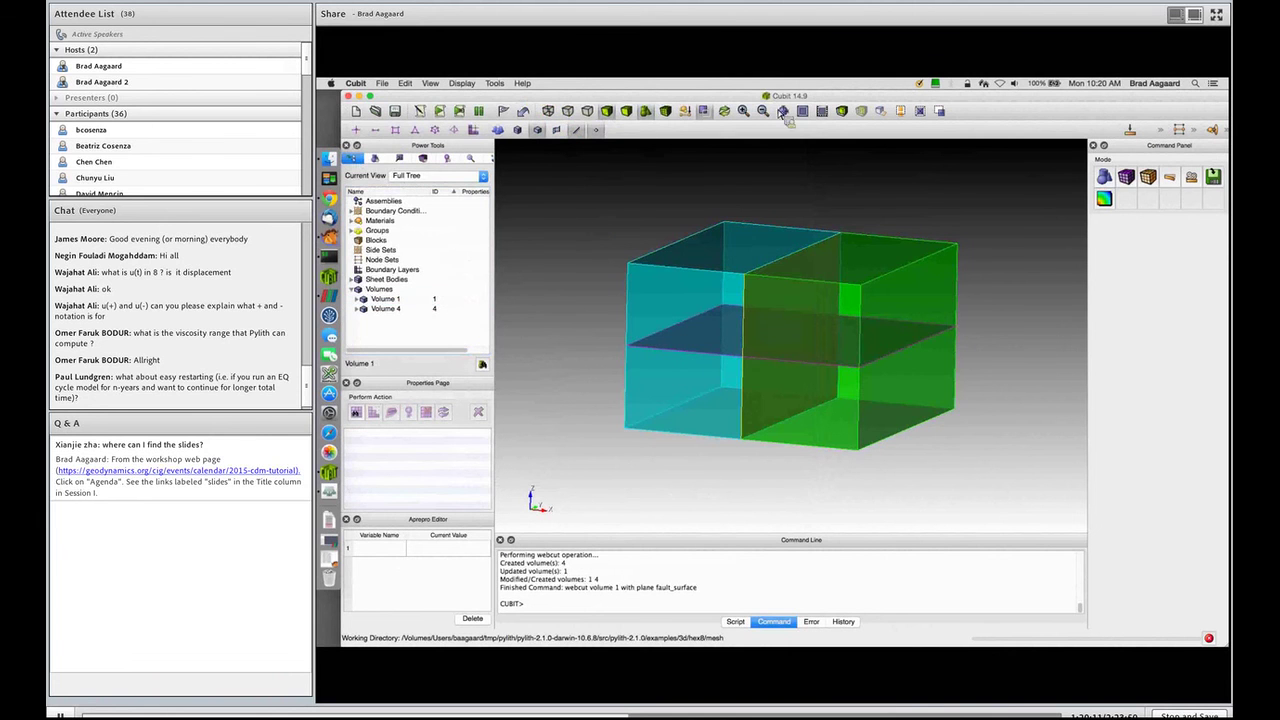
{"action": "mouse_move", "coordinate": [790, 301]}
{"action": "left_mouse_down"}
{"action": "mouse_move", "coordinate": [762, 296]}
{"action": "mouse_move", "coordinate": [750, 325]}
{"action": "mouse_move", "coordinate": [776, 368]}
{"action": "mouse_move", "coordinate": [806, 354]}
{"action": "mouse_move", "coordinate": [814, 295]}
{"action": "left_mouse_up"}
{"action": "left_click", "coordinate": [786, 296]}
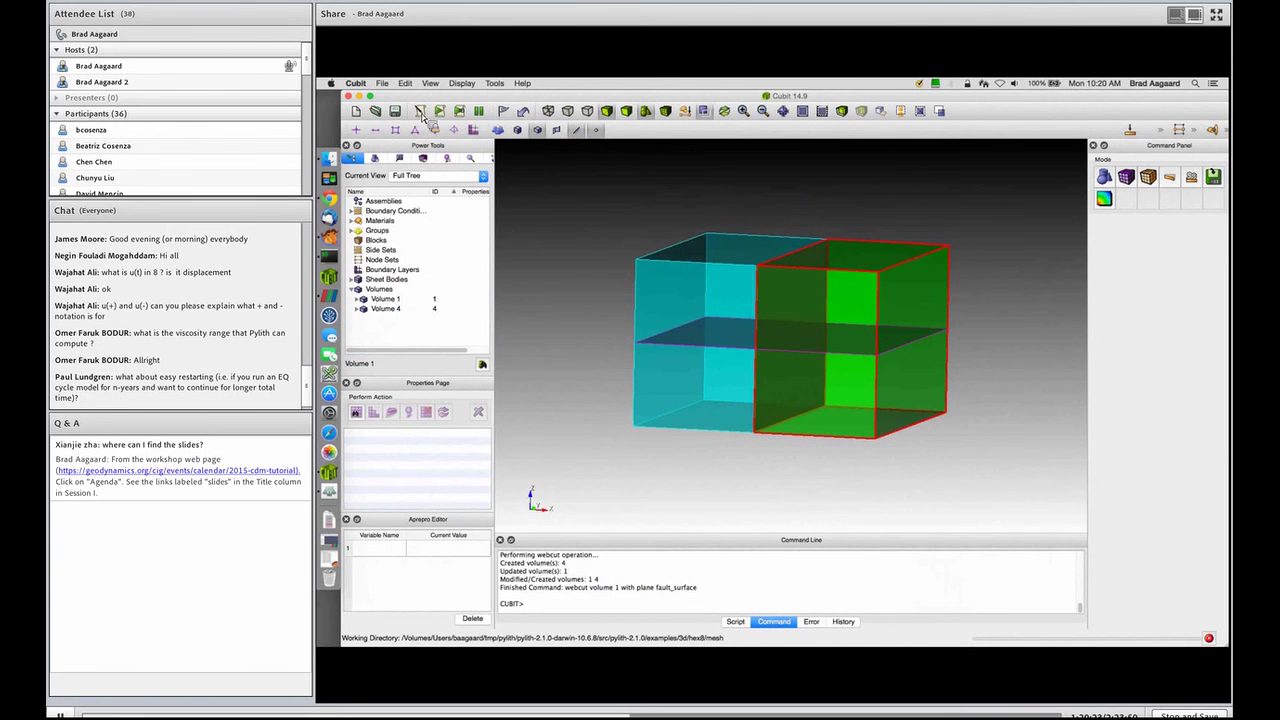
{"action": "left_click", "coordinate": [421, 112]}
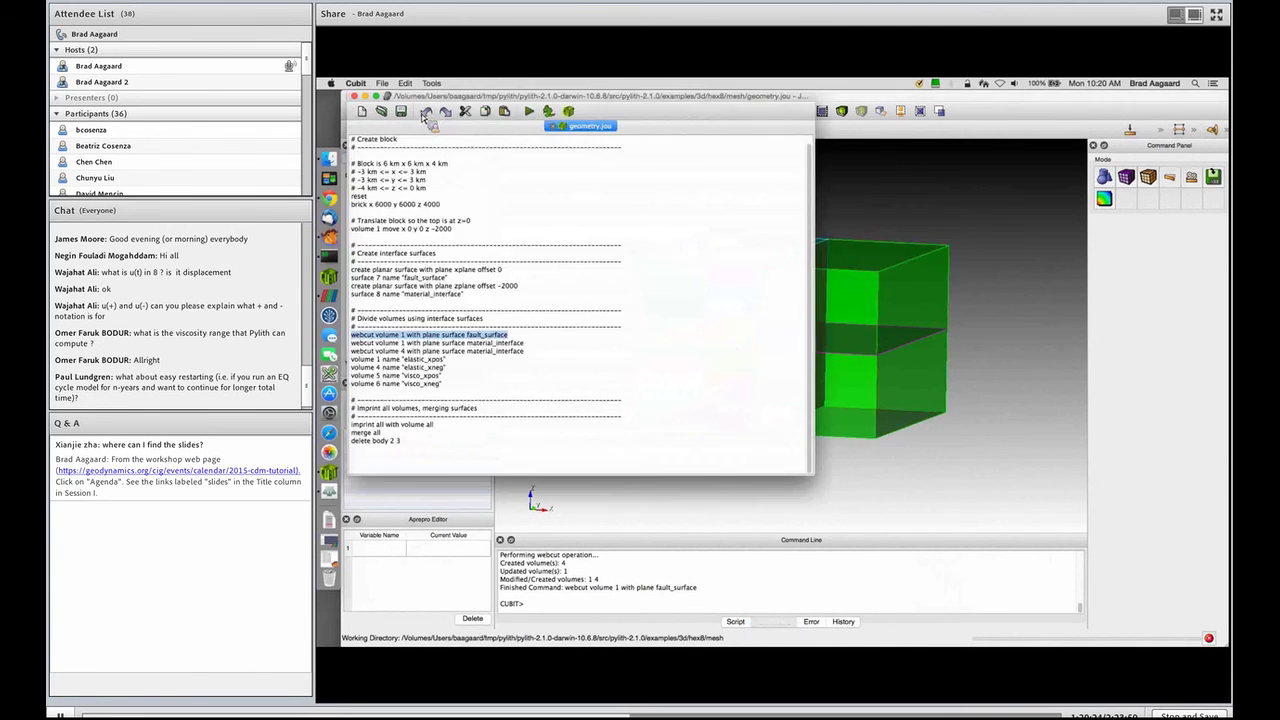
Webcut volumes 1 and 4 along material_interface, giving four volumes 1, 4, 5 and 6
{"action": "left_click_drag", "start_coordinate": [352, 344], "coordinate": [513, 350]}
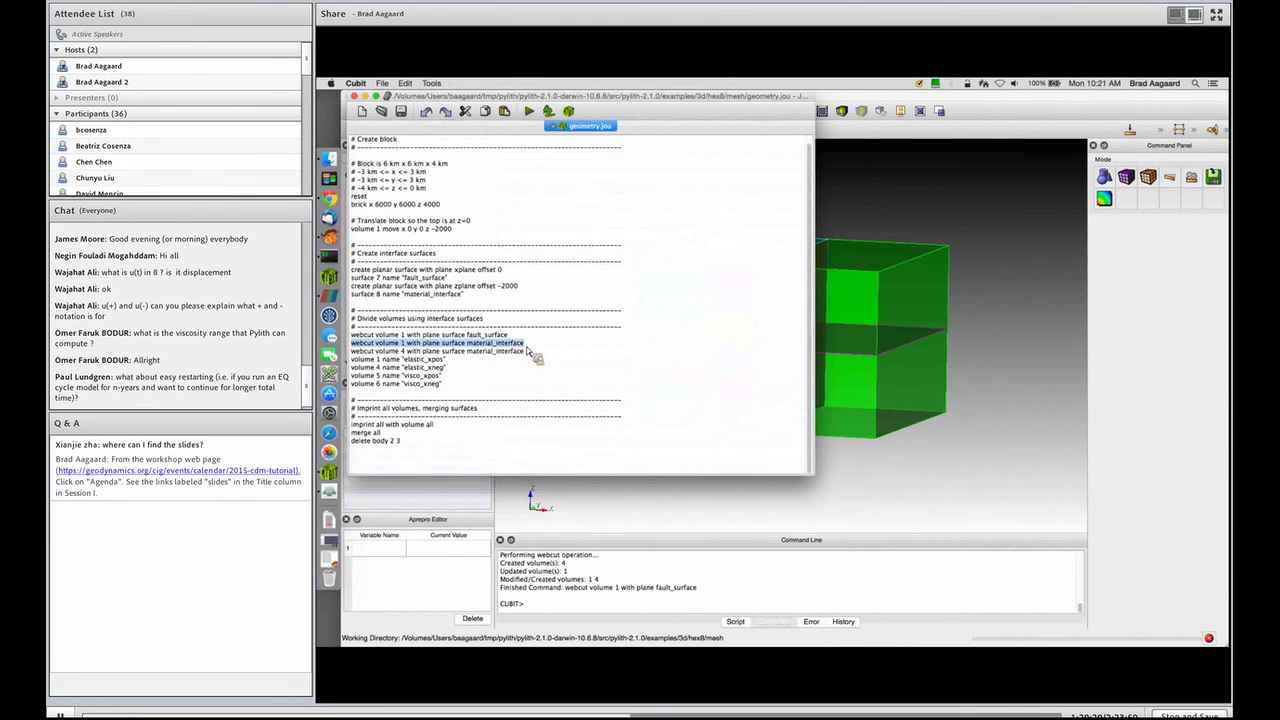
{"action": "right_click", "coordinate": [510, 348]}
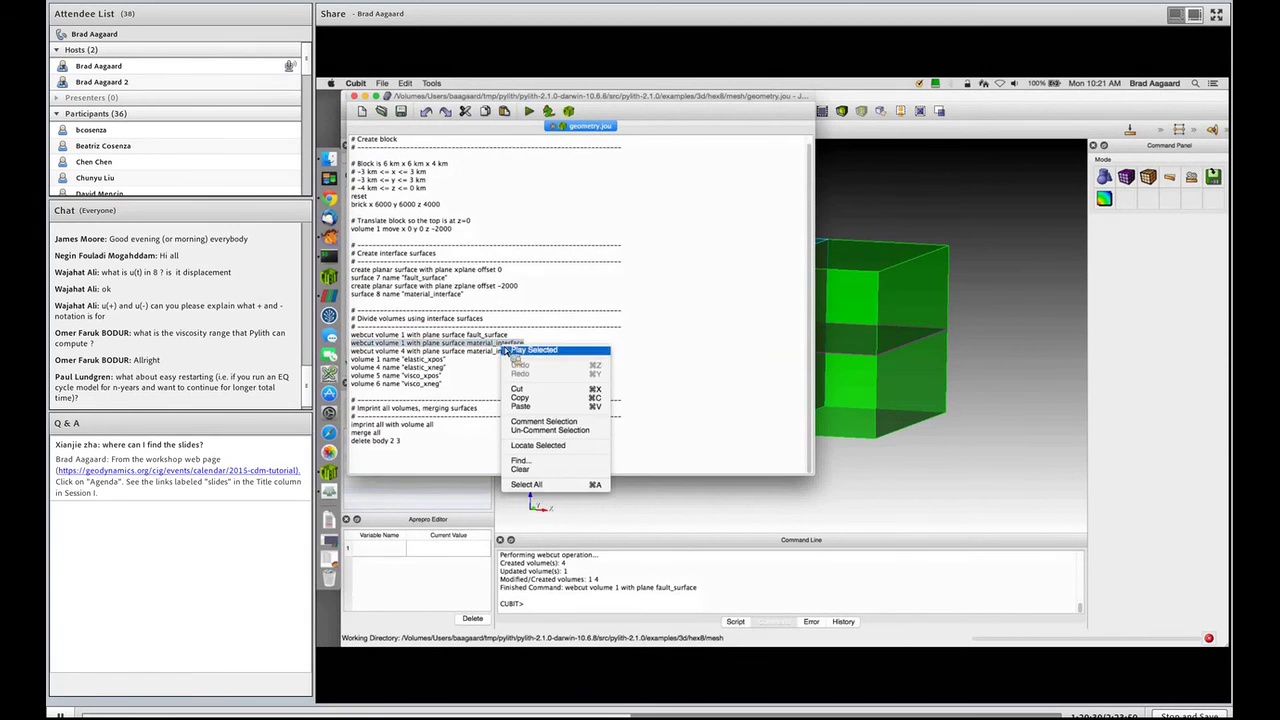
{"action": "left_click", "coordinate": [515, 350]}
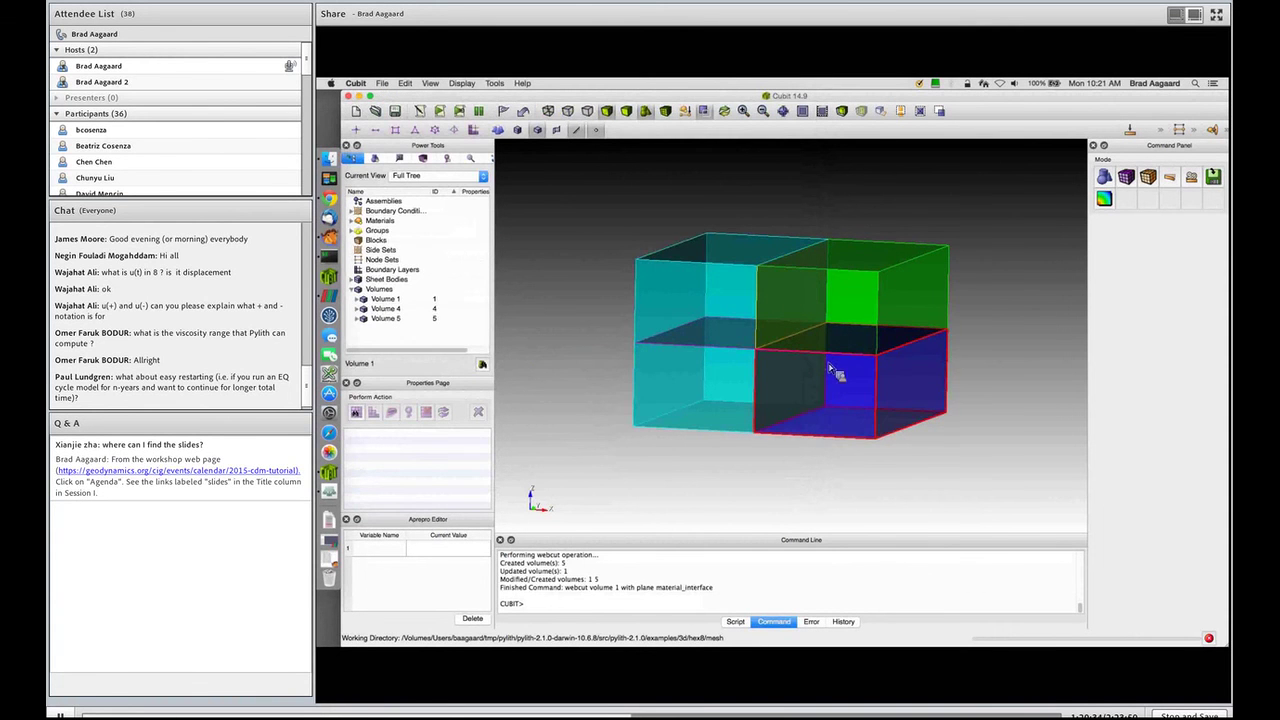
{"action": "left_click", "coordinate": [421, 111]}
{"action": "left_click_drag", "start_coordinate": [351, 351], "coordinate": [530, 355]}
{"action": "right_click", "coordinate": [533, 360]}
{"action": "left_click", "coordinate": [614, 478]}
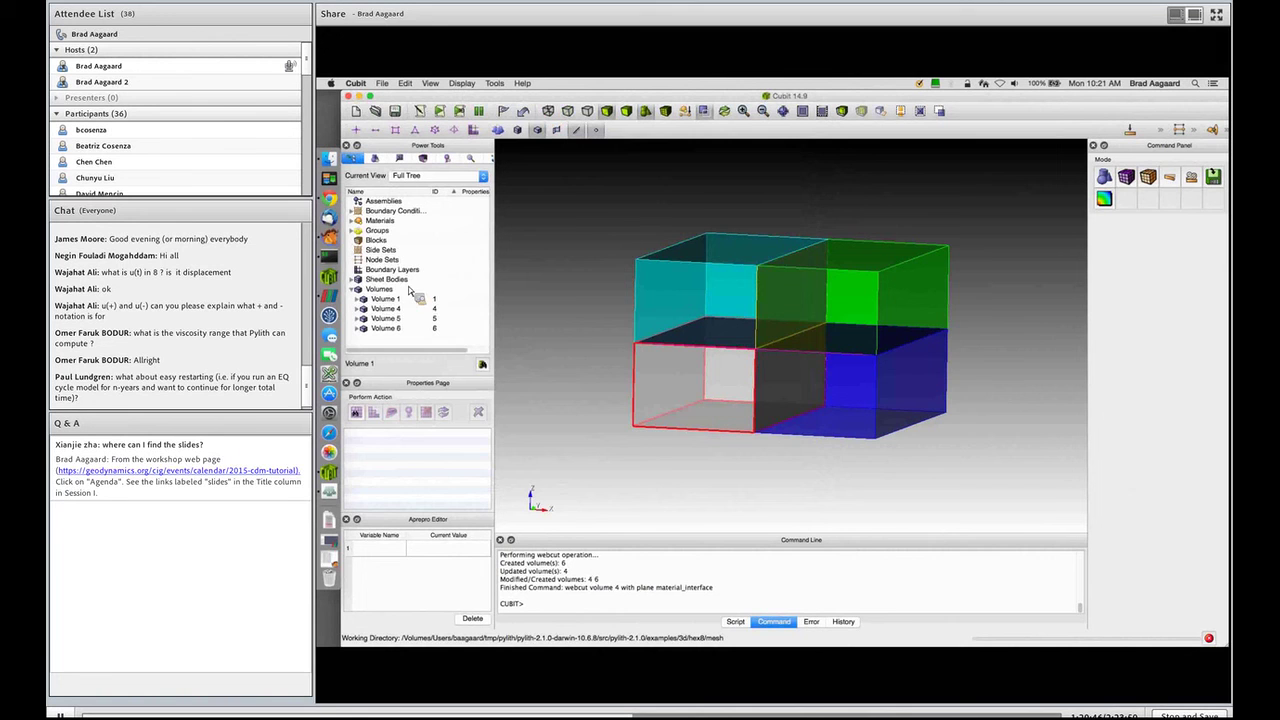
{"action": "left_click_drag", "start_coordinate": [403, 303], "coordinate": [407, 312]}
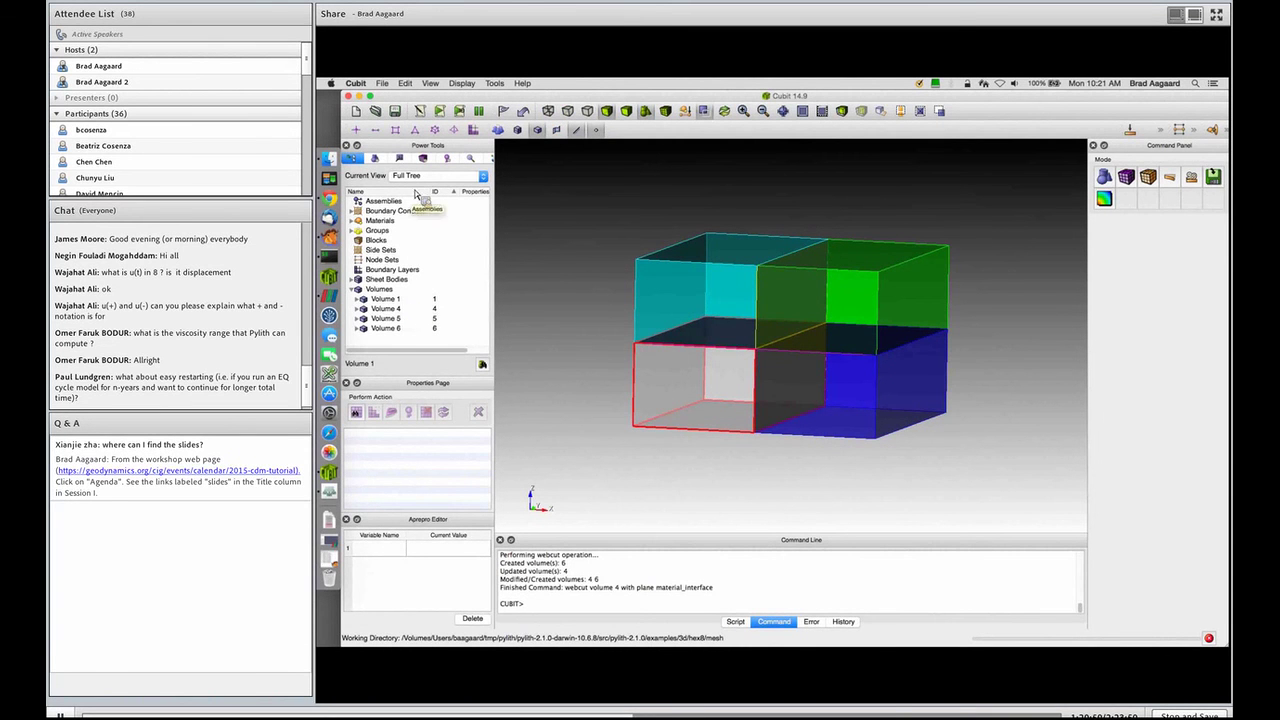
{"action": "left_click", "coordinate": [422, 117]}
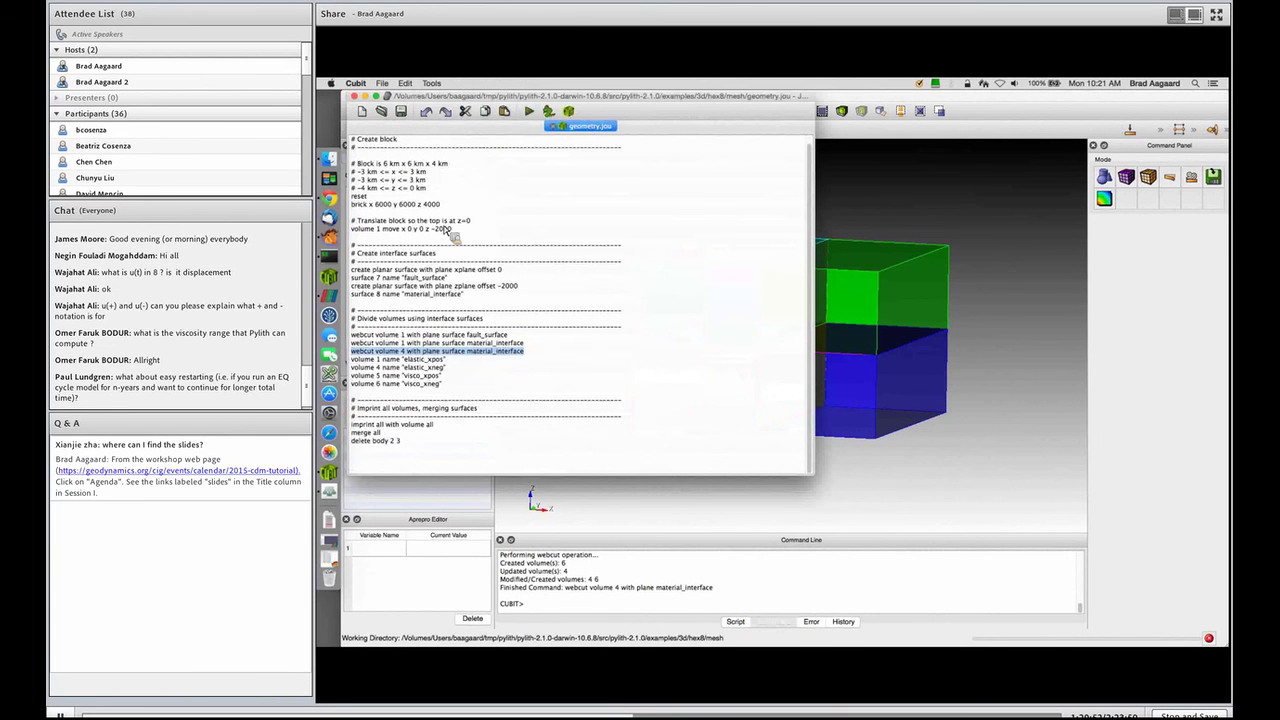
Name volumes 1, 4, 5, 6 elastic_xpos, elastic_xneg, visco_xpos and visco_xneg
{"action": "left_click_drag", "start_coordinate": [352, 358], "coordinate": [429, 388]}
{"action": "right_click", "coordinate": [406, 384]}
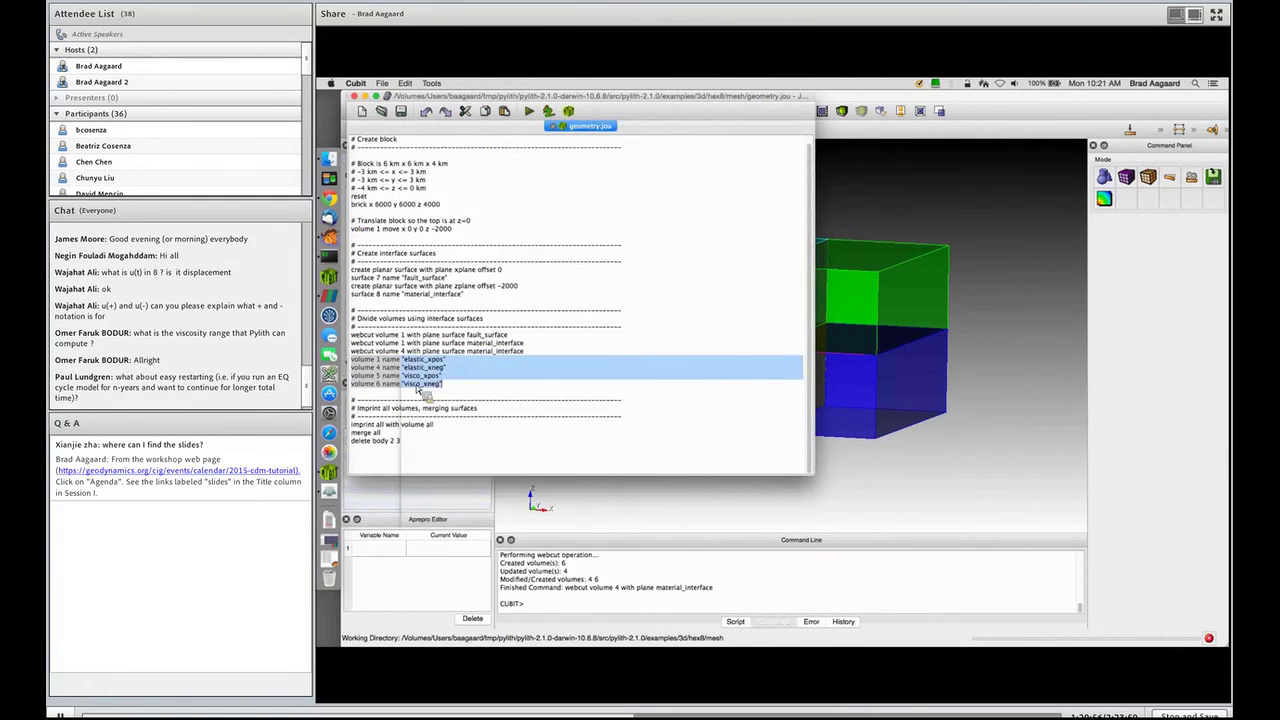
{"action": "left_click", "coordinate": [430, 385]}
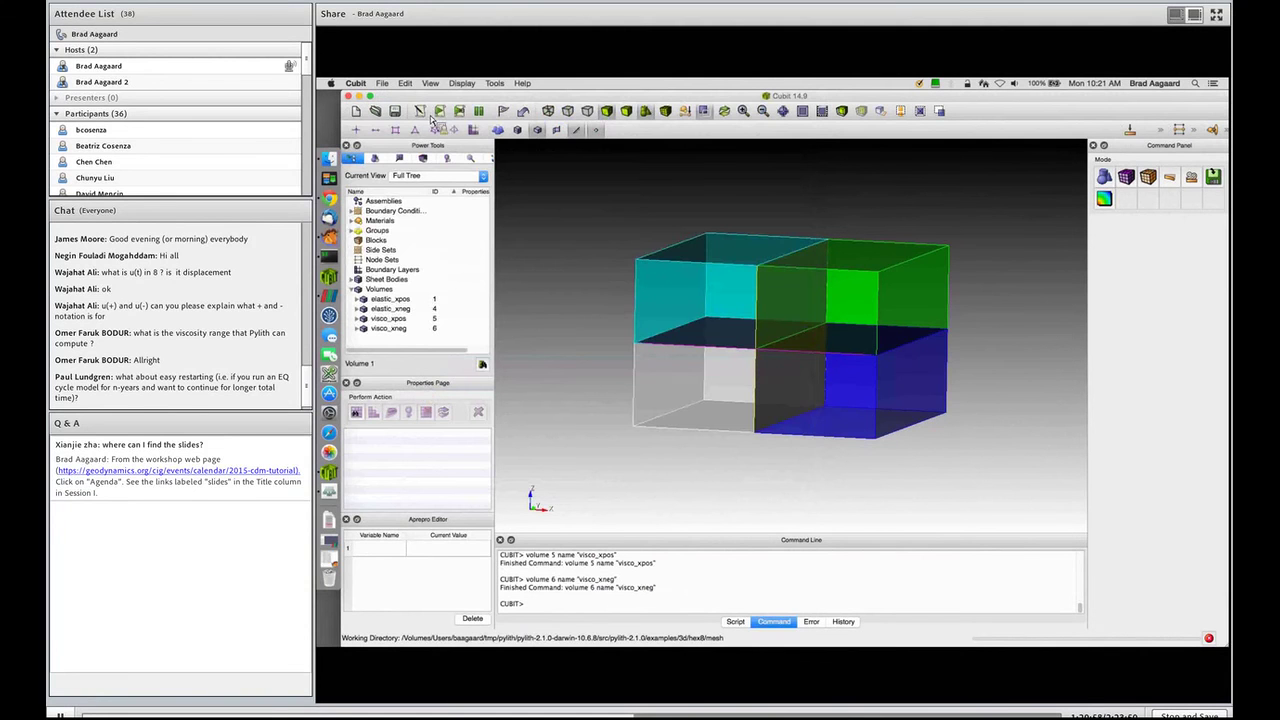
{"action": "left_click", "coordinate": [421, 111]}
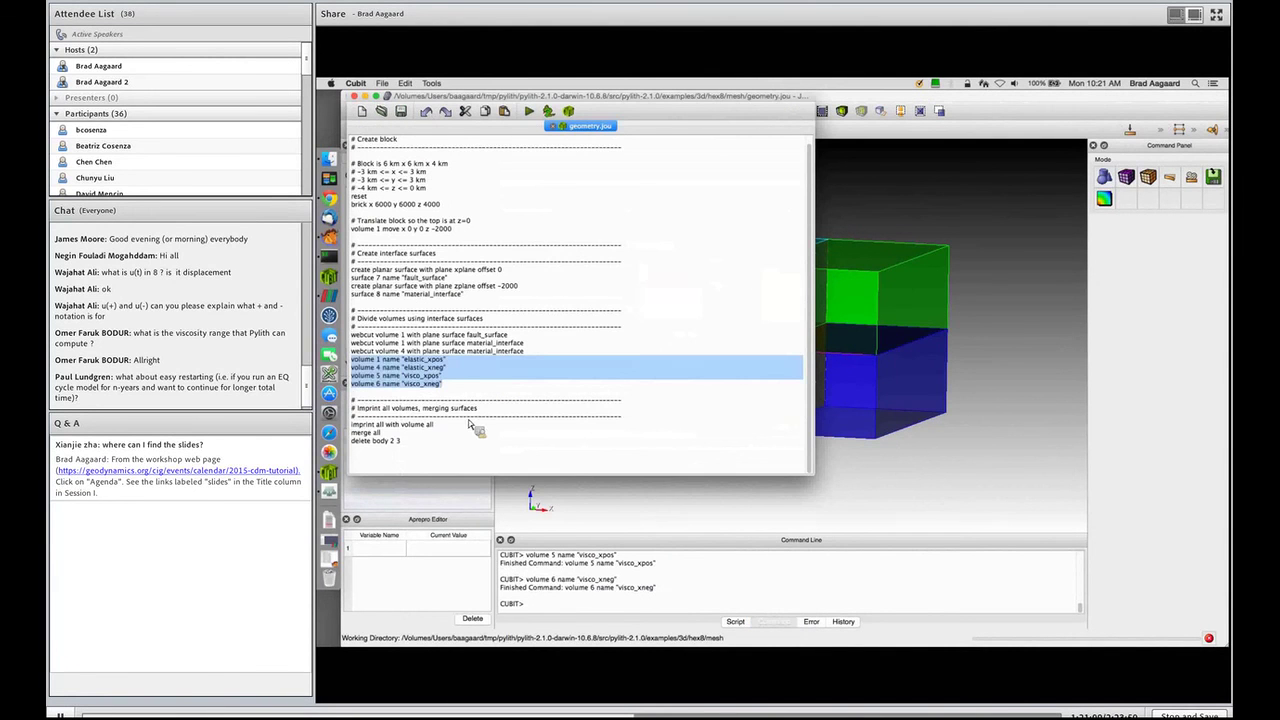
{"action": "left_click_drag", "start_coordinate": [445, 425], "coordinate": [353, 432]}
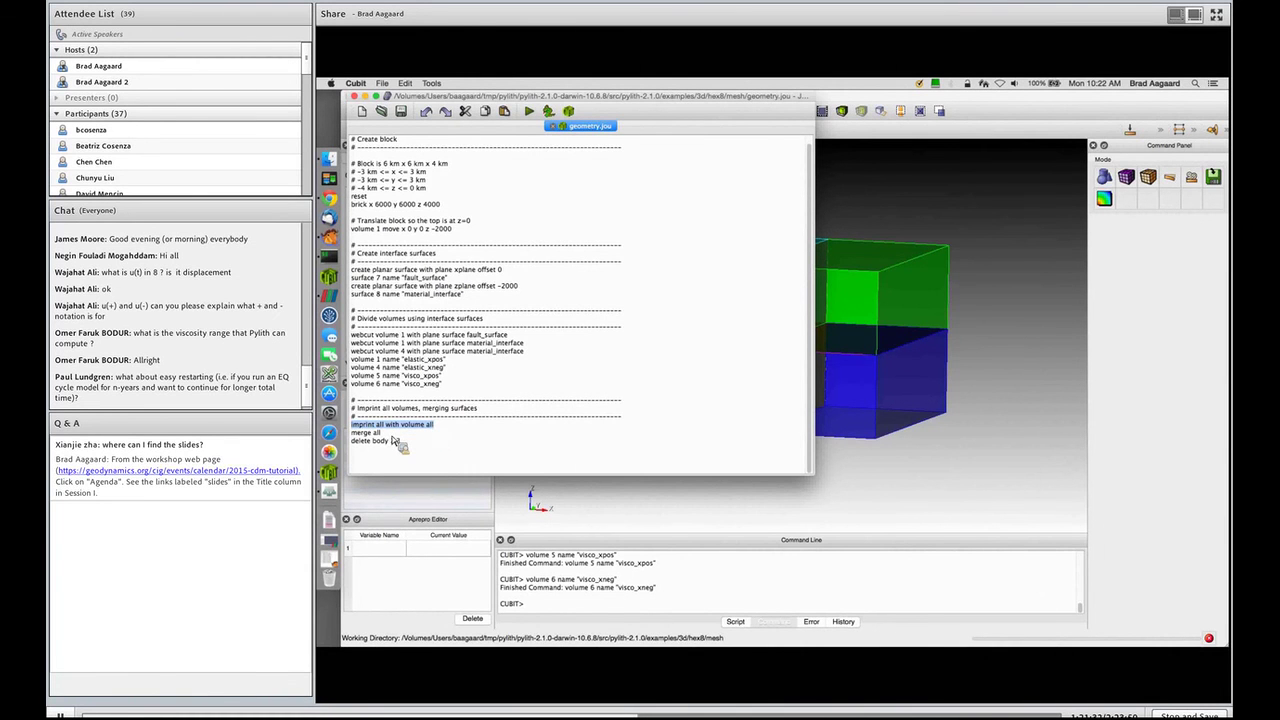
Run 'imprint all with volume all' and 'merge all', then inspect sheet bodies 2 and 3
{"action": "mouse_move", "coordinate": [352, 433]}
{"action": "left_mouse_down"}
{"action": "mouse_move", "coordinate": [381, 433]}
{"action": "mouse_move", "coordinate": [356, 431]}
{"action": "left_mouse_up"}
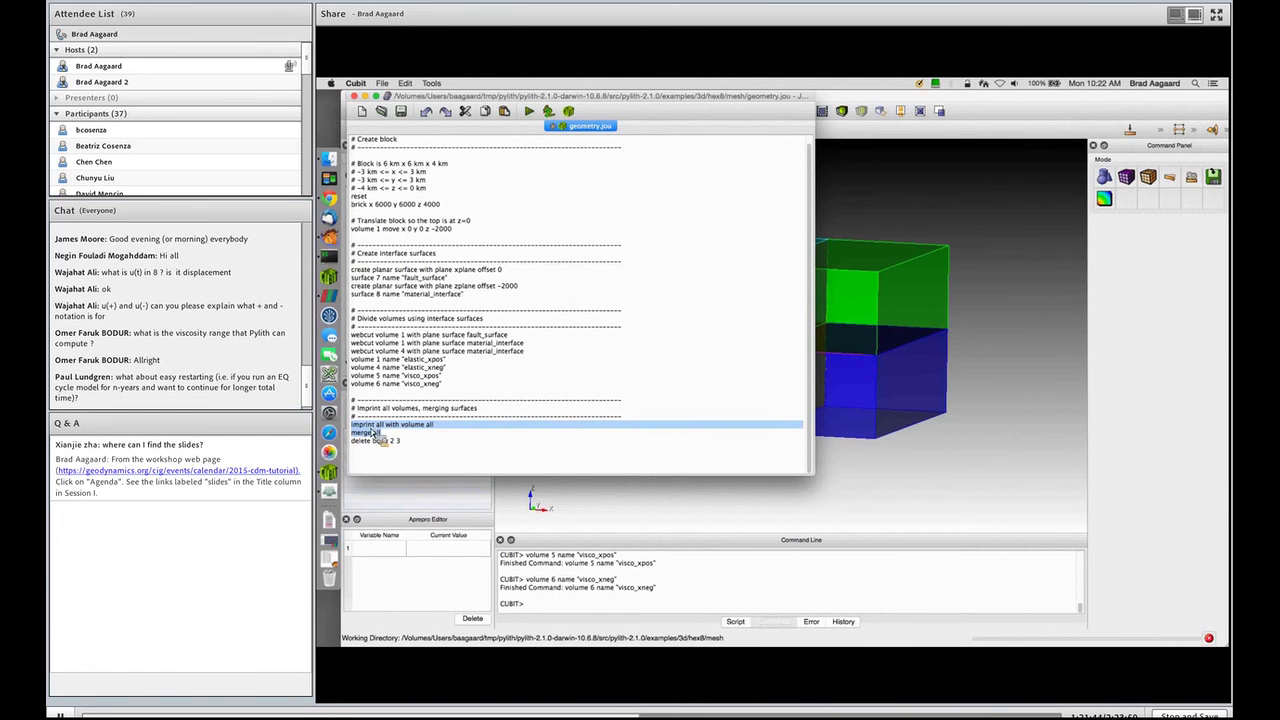
{"action": "right_click", "coordinate": [373, 433]}
{"action": "key", "text": "Escape"}
{"action": "right_click", "coordinate": [368, 434]}
{"action": "left_click", "coordinate": [386, 435]}
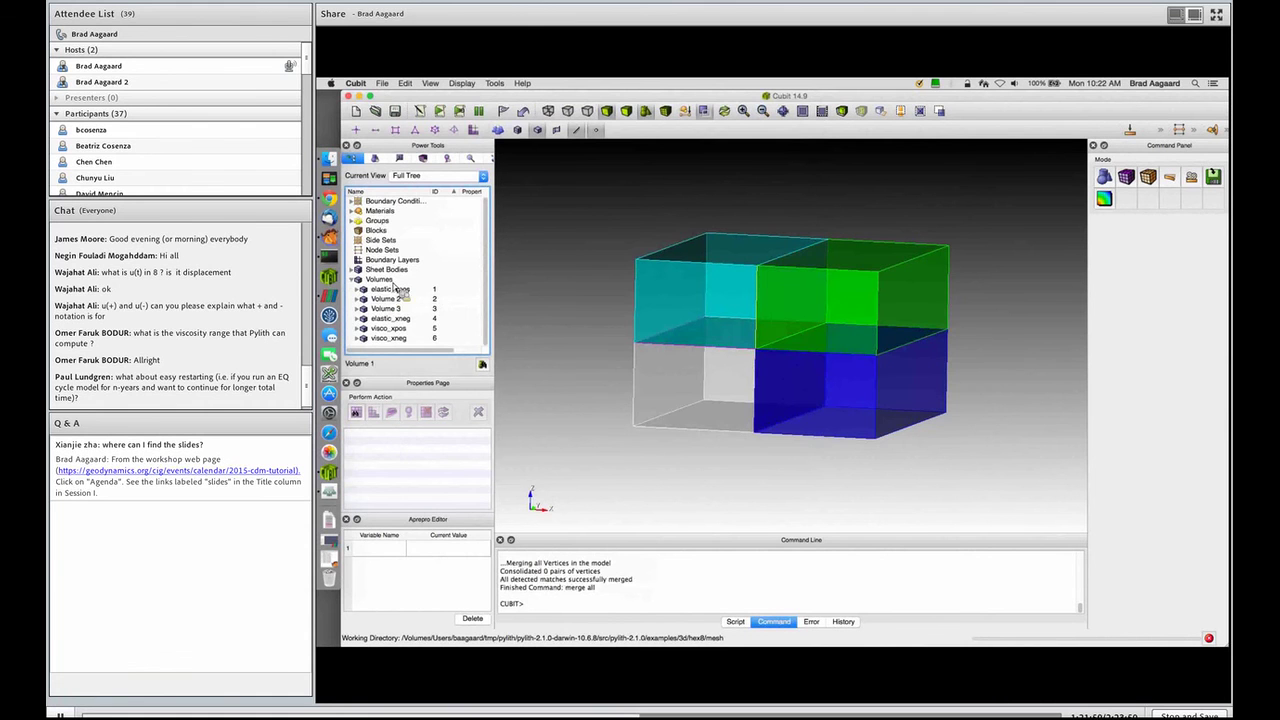
{"action": "left_click", "coordinate": [353, 270]}
{"action": "left_click", "coordinate": [381, 279]}
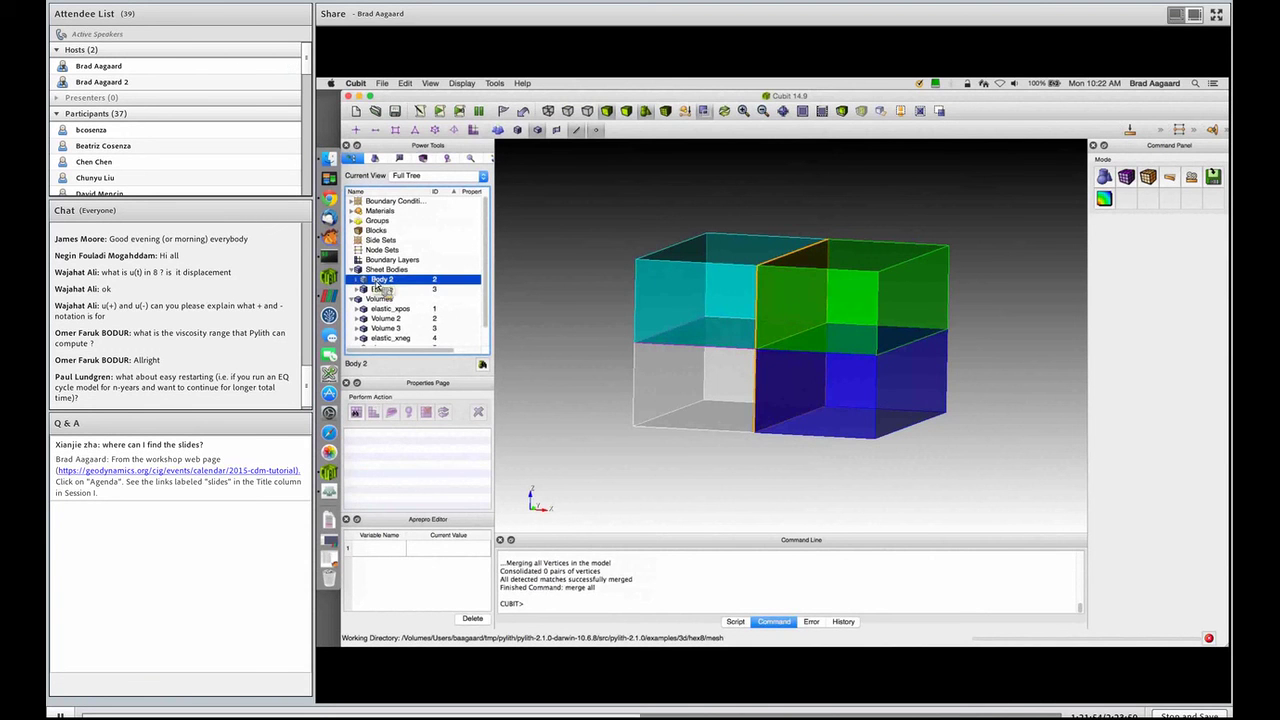
{"action": "left_click", "coordinate": [381, 289]}
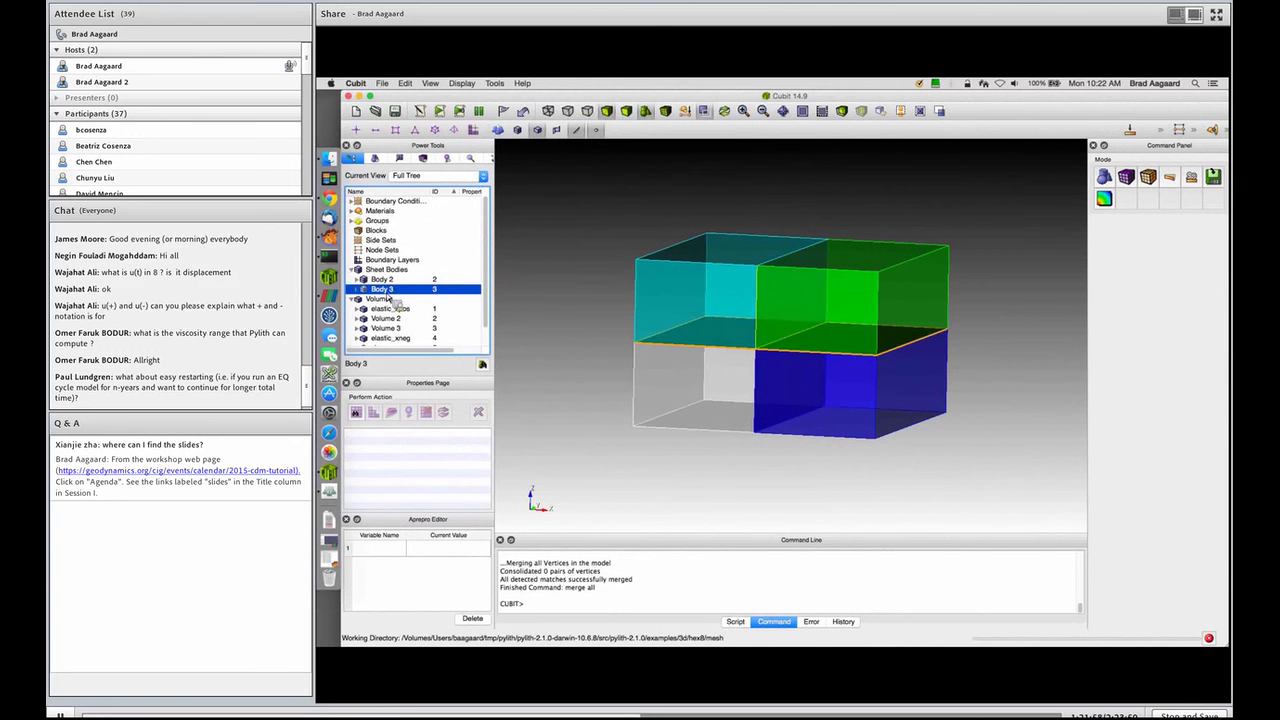
Run 'delete body 2 3' to remove the sheet bodies, then check the named volumes
{"action": "left_click", "coordinate": [415, 130]}
{"action": "left_click_drag", "start_coordinate": [404, 443], "coordinate": [352, 443]}
{"action": "right_click", "coordinate": [367, 448]}
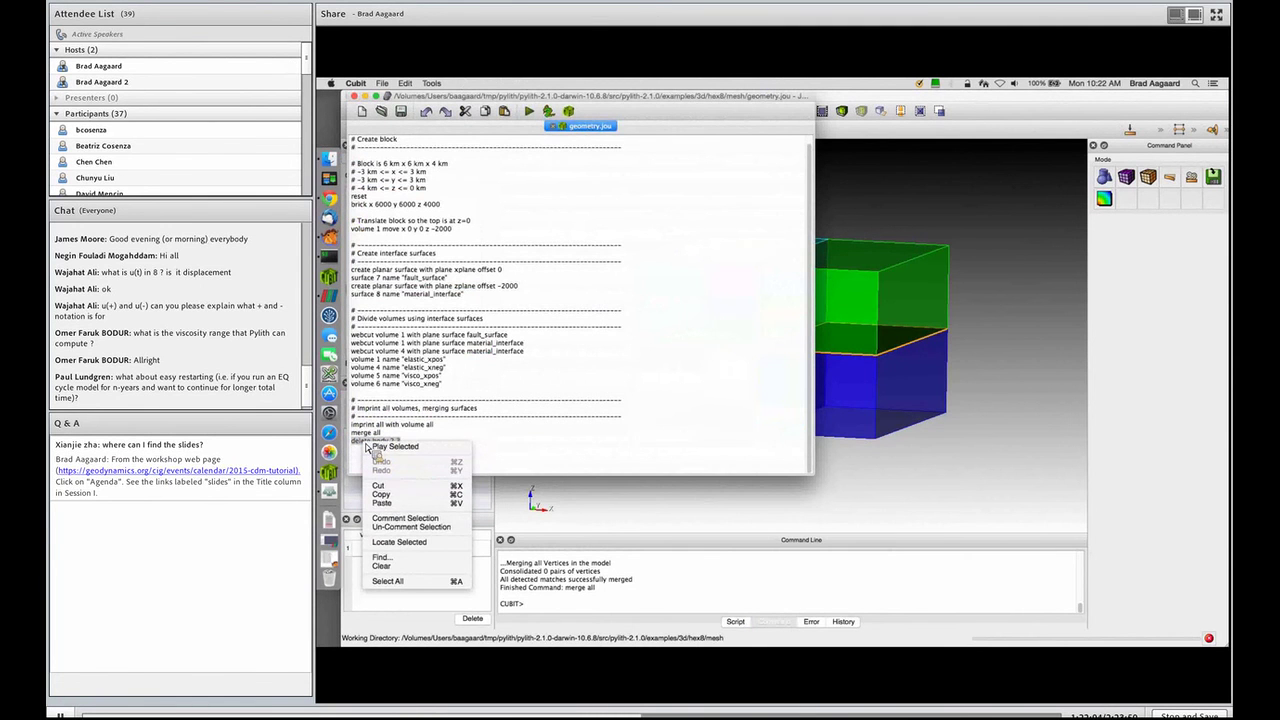
{"action": "left_click", "coordinate": [378, 447]}
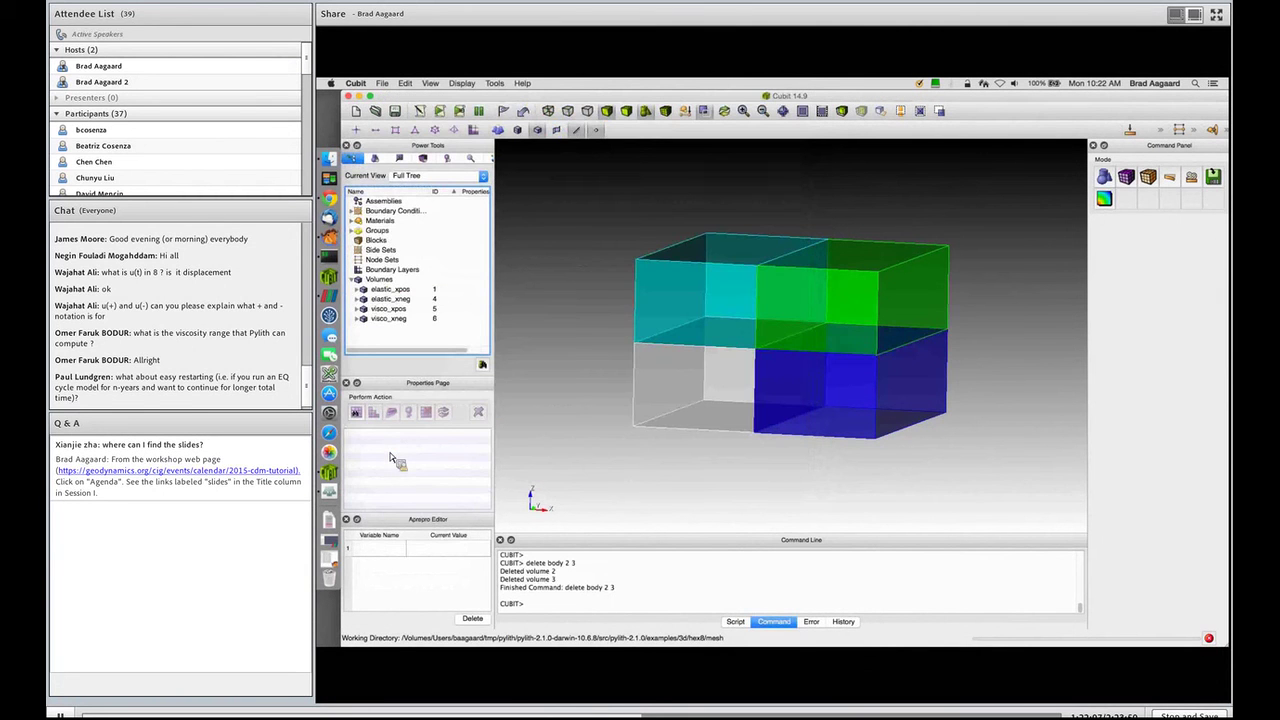
{"action": "left_click", "coordinate": [390, 289]}
{"action": "left_click", "coordinate": [393, 300]}
{"action": "left_click", "coordinate": [393, 309]}
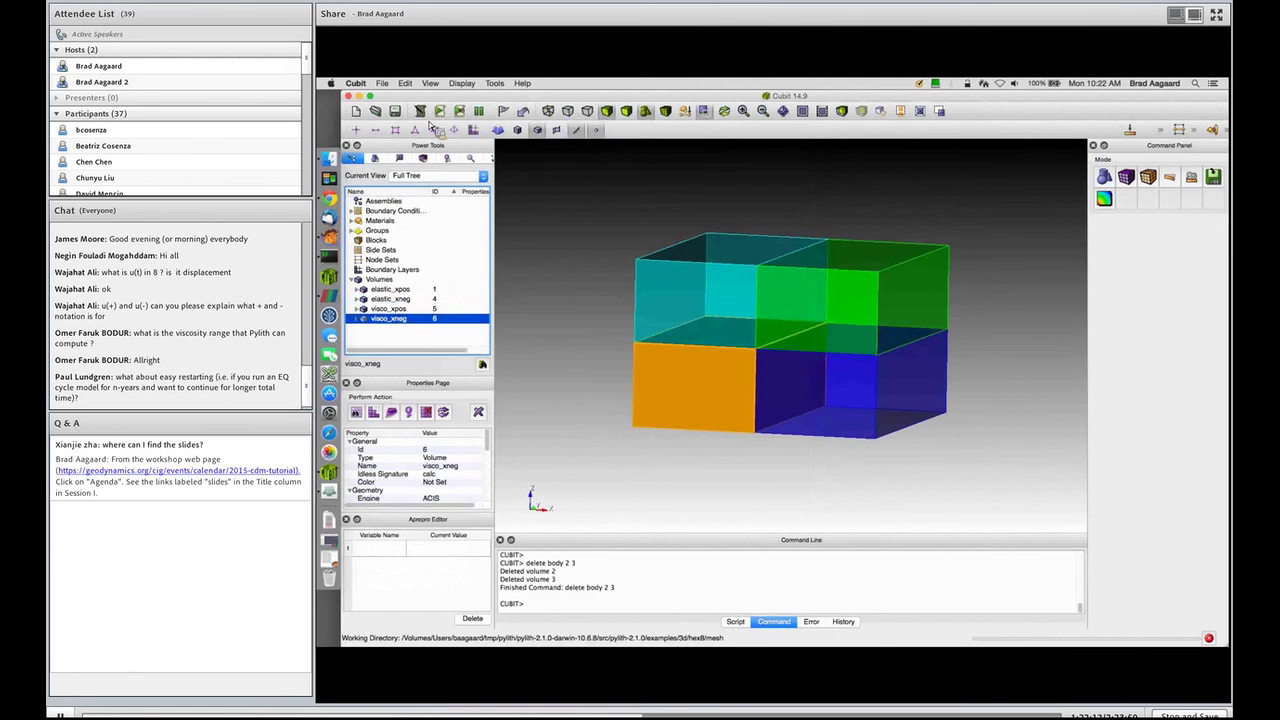
{"action": "left_click", "coordinate": [421, 111]}
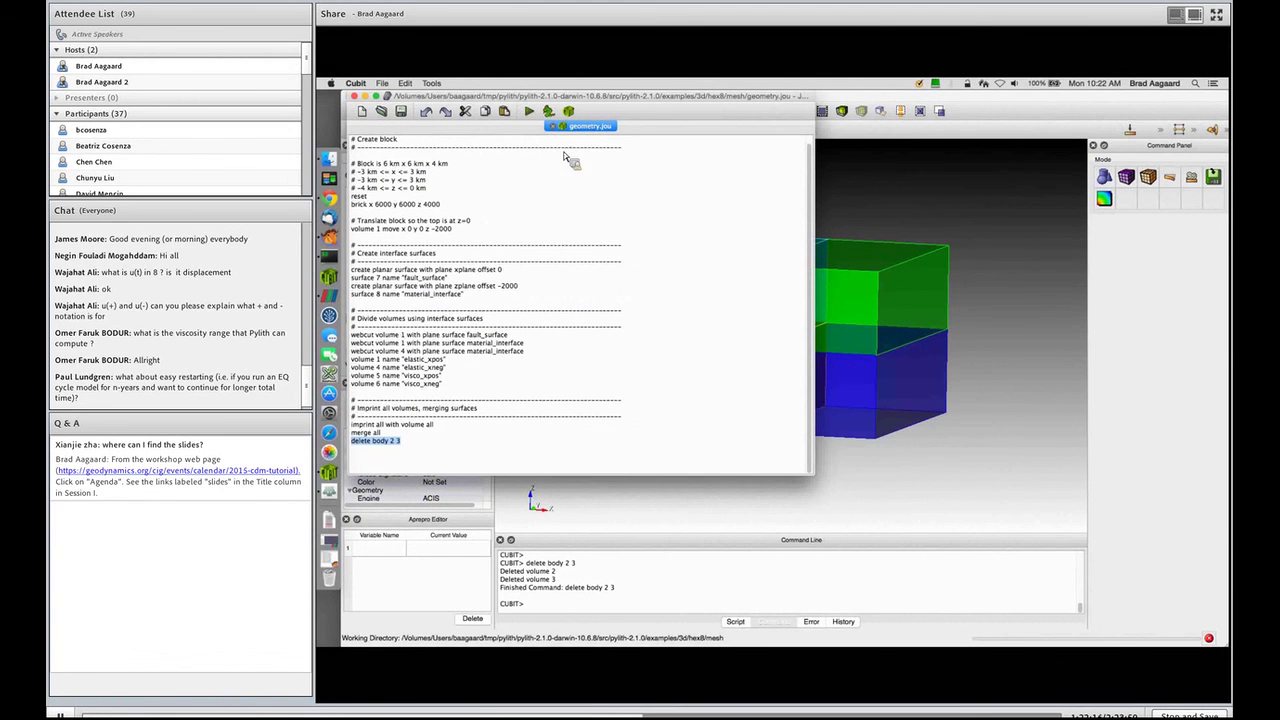
Open the mesh_hex8_1000m.jou journal in the Journal Editor
{"action": "left_click", "coordinate": [383, 113]}
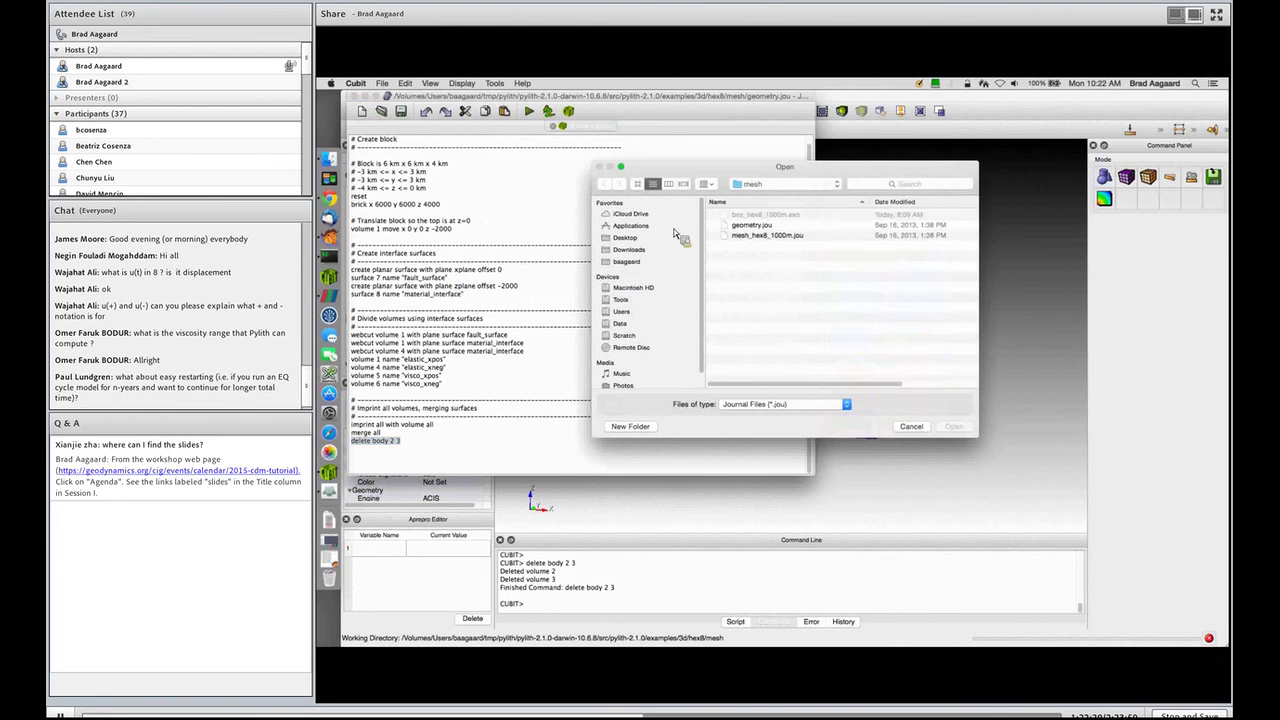
{"action": "double_click", "coordinate": [773, 240]}
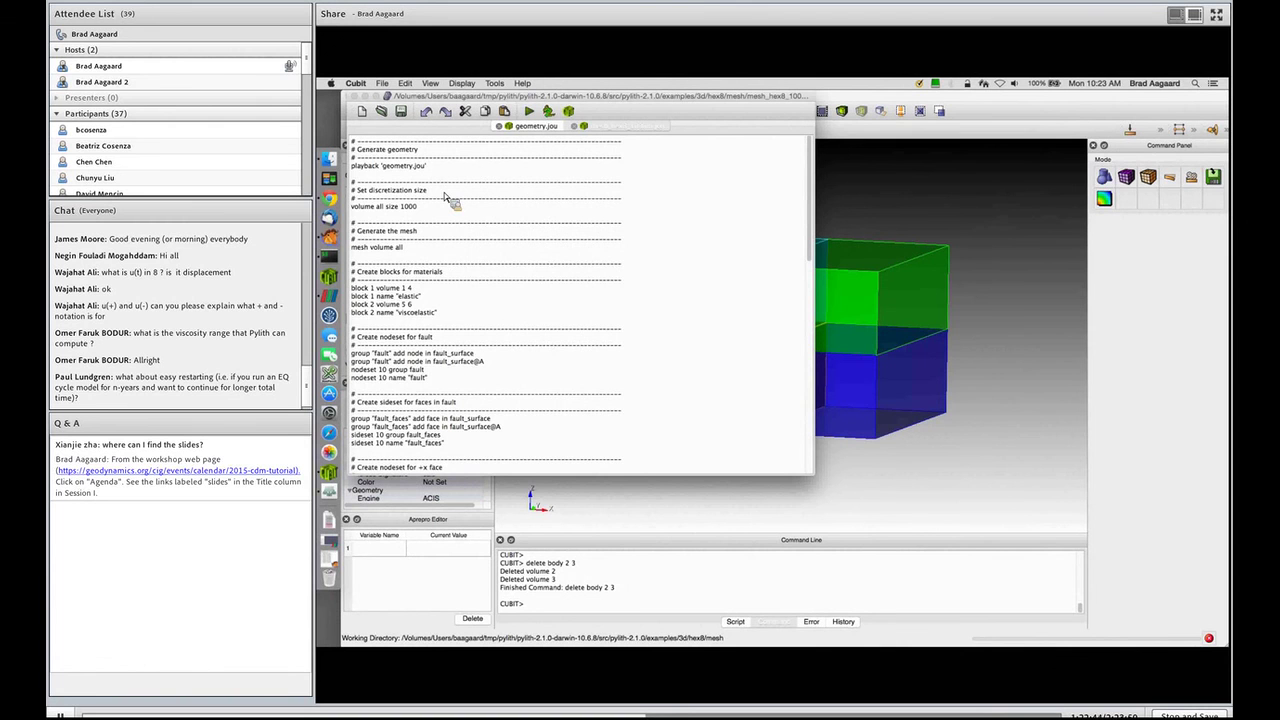
{"action": "left_click", "coordinate": [610, 127]}
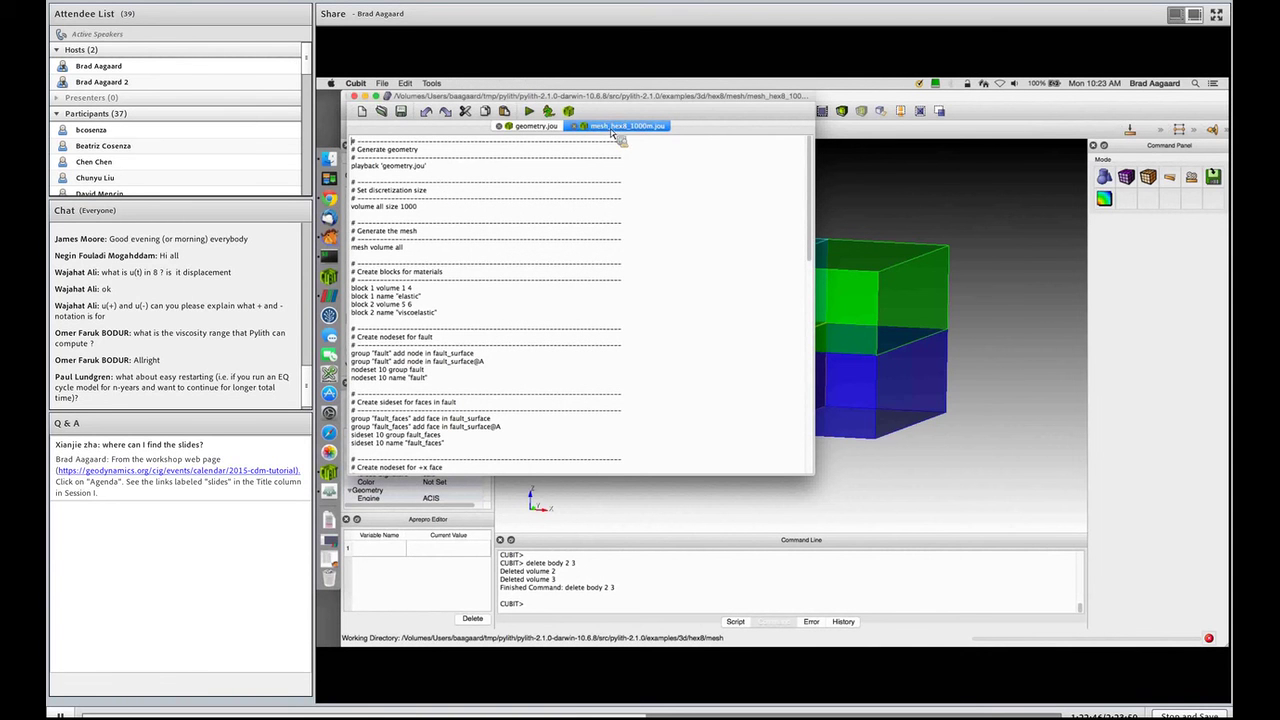
Replay its 'playback geometry.jou' line to rebuild the four named volumes
{"action": "triple_click", "coordinate": [374, 168]}
{"action": "left_click_drag", "start_coordinate": [378, 168], "coordinate": [405, 170]}
{"action": "right_click", "coordinate": [405, 170]}
{"action": "left_click", "coordinate": [414, 178]}
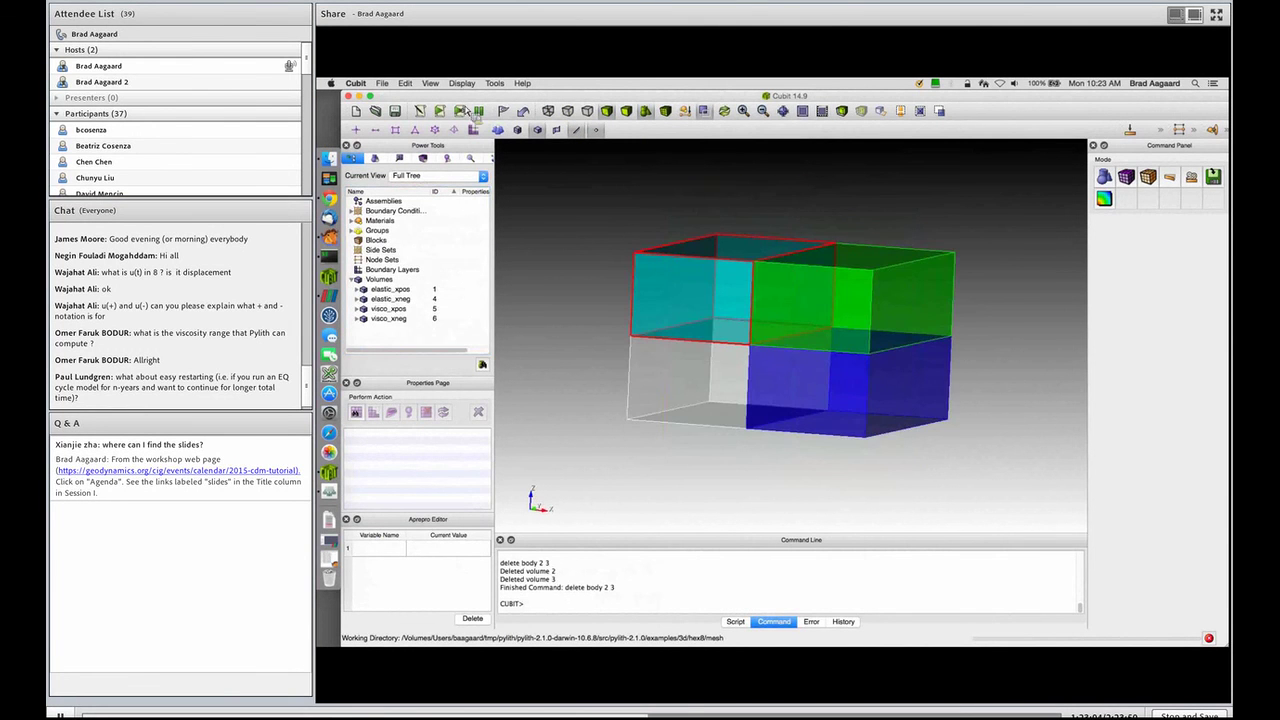
Play 'volume all size 1000' to give all volumes a 1000 mesh size
{"action": "left_click", "coordinate": [421, 112]}
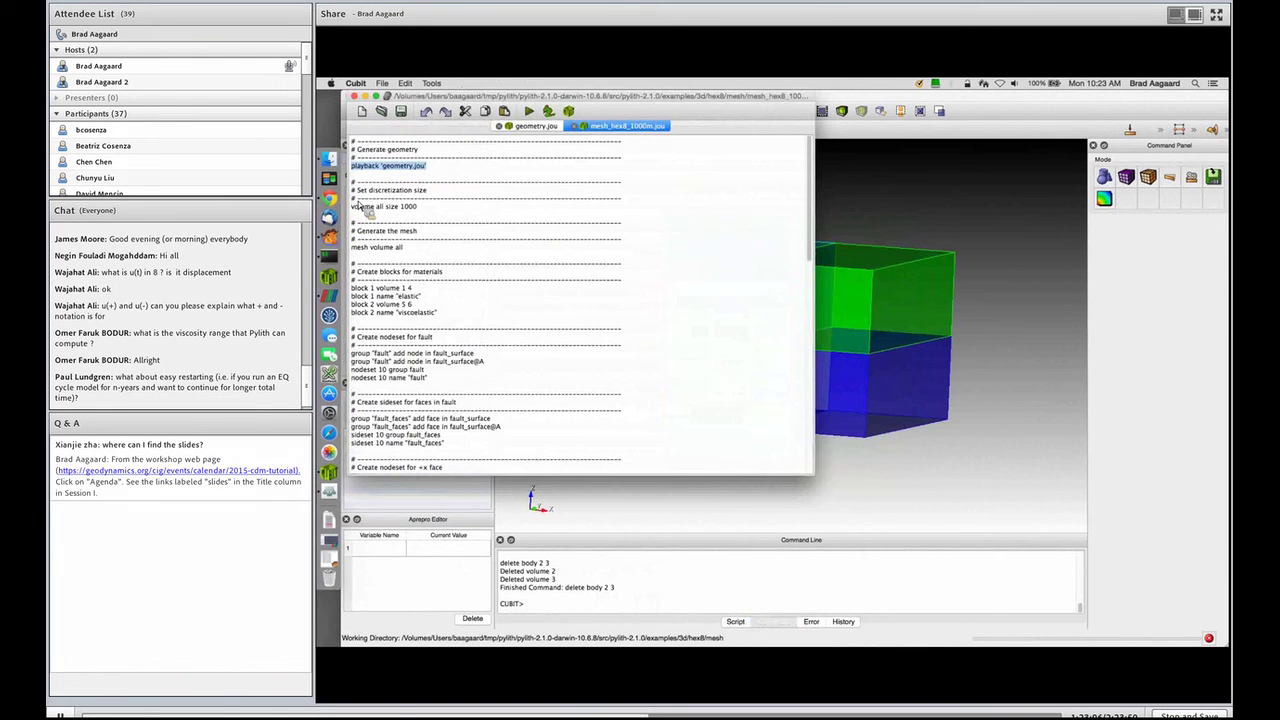
{"action": "left_click_drag", "start_coordinate": [351, 207], "coordinate": [400, 214]}
{"action": "right_click", "coordinate": [404, 212]}
{"action": "left_click", "coordinate": [412, 214]}
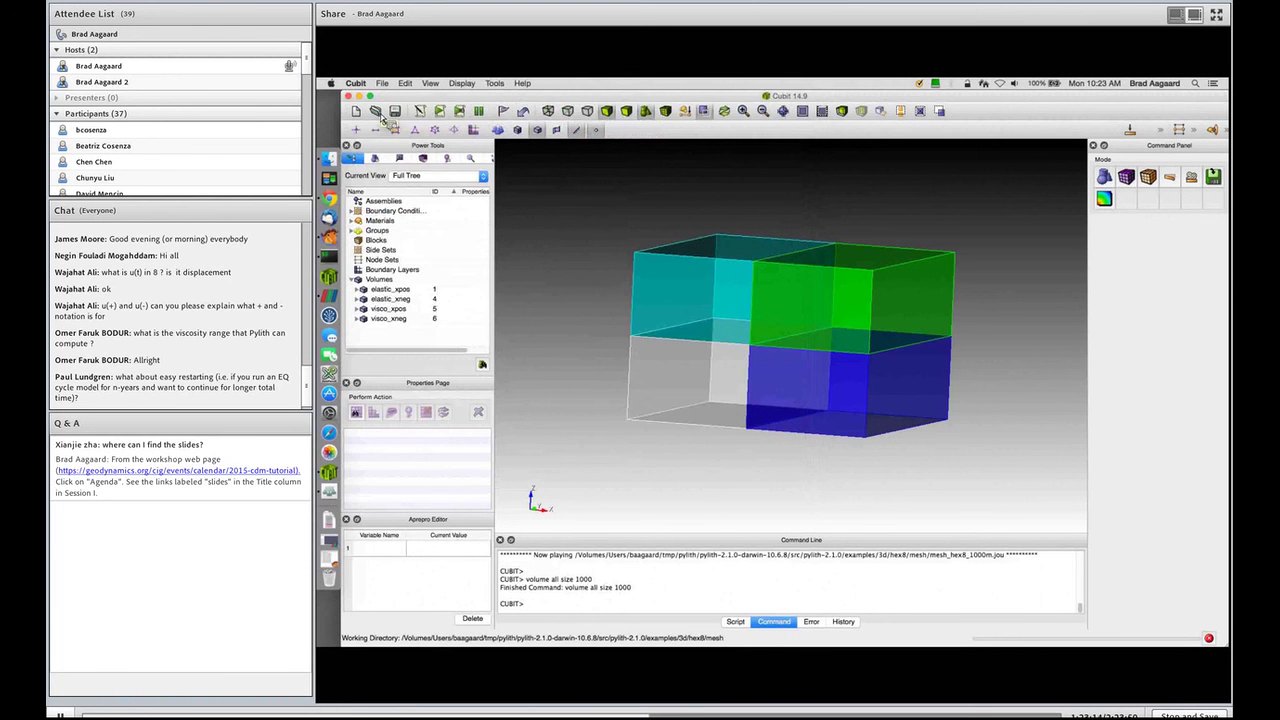
Close the journal without saving changes and return to the main model view
{"action": "left_click", "coordinate": [378, 112]}
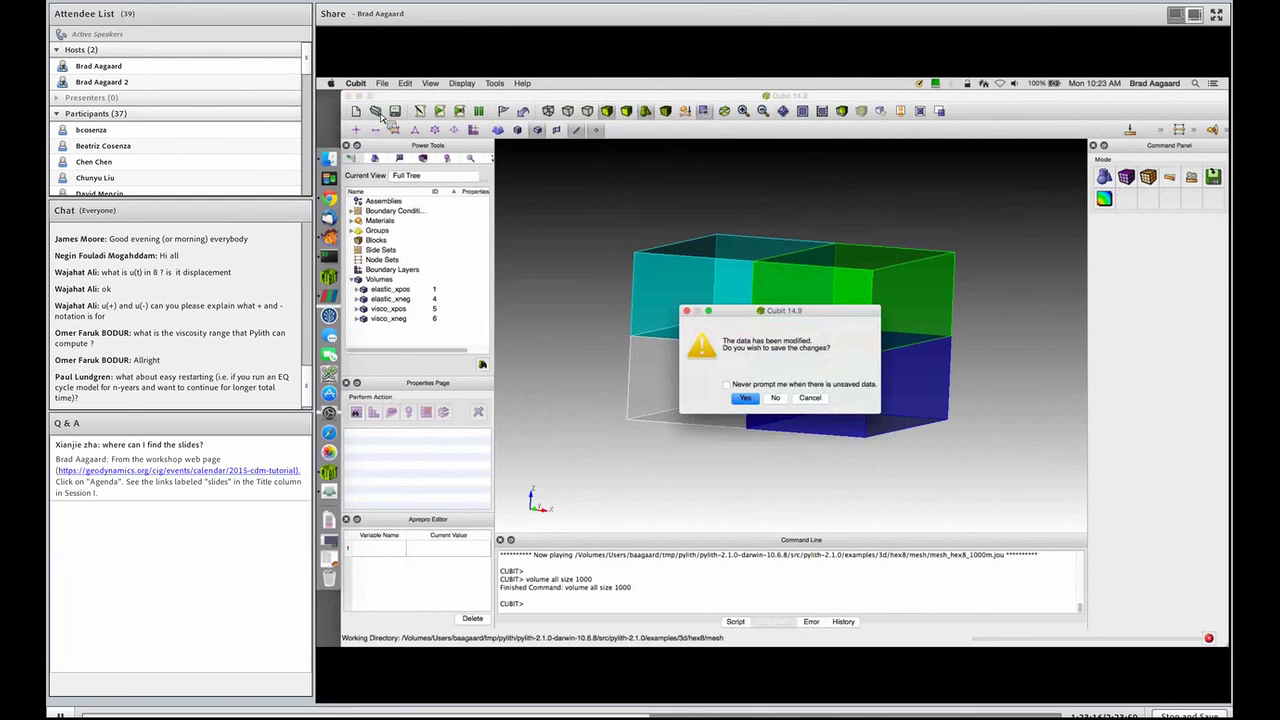
{"action": "left_click", "coordinate": [807, 398]}
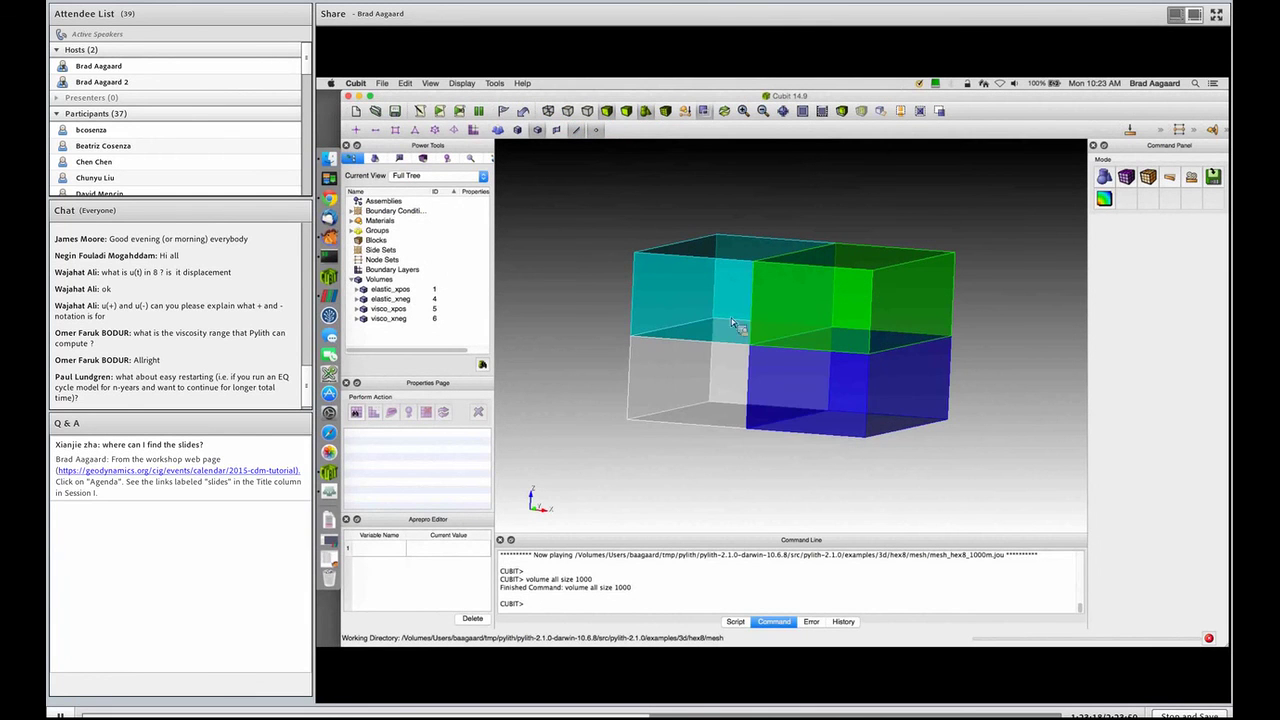
{"action": "left_click", "coordinate": [440, 108]}
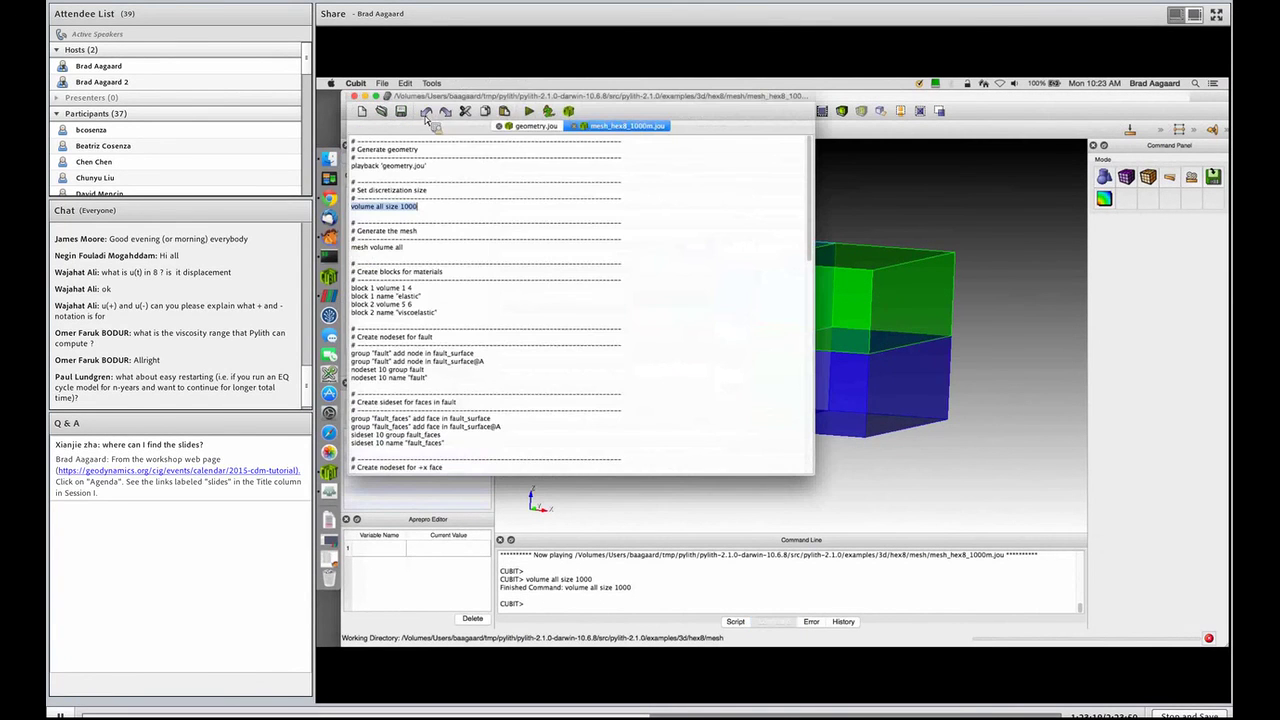
{"action": "left_click", "coordinate": [353, 248]}
{"action": "left_click_drag", "start_coordinate": [353, 250], "coordinate": [408, 250]}
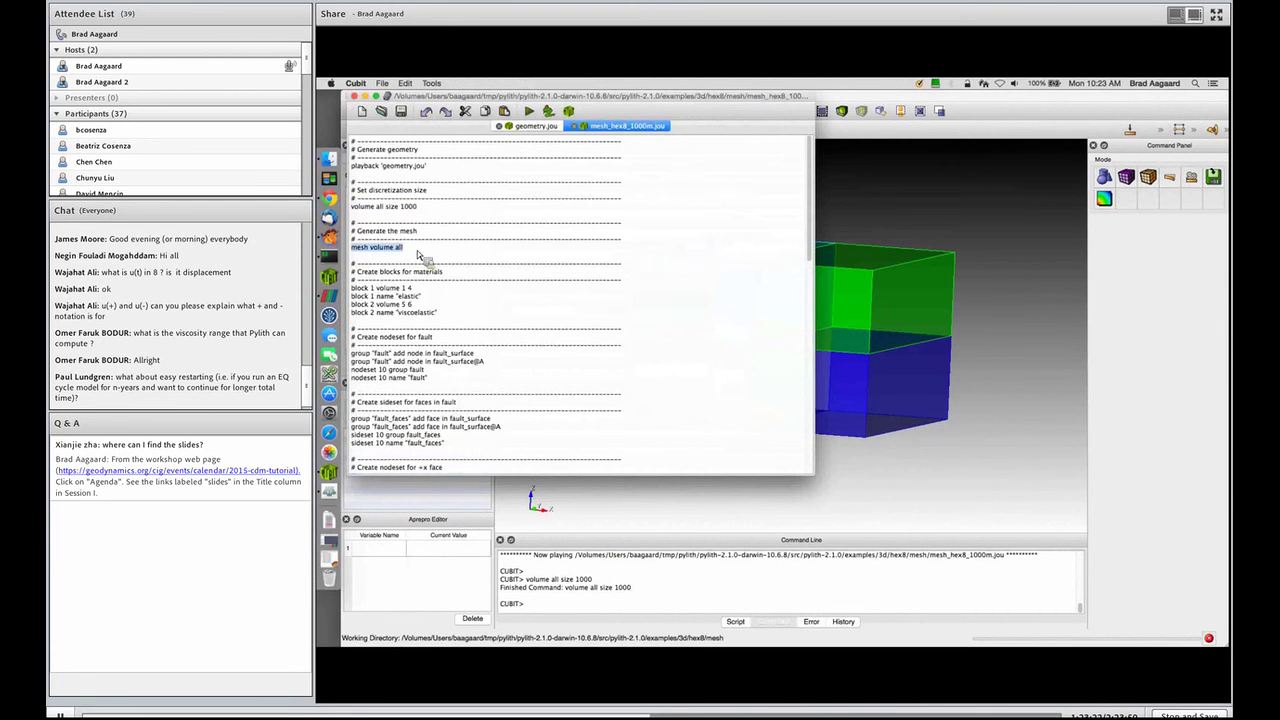
{"action": "left_click", "coordinate": [420, 250]}
{"action": "left_click", "coordinate": [850, 228]}
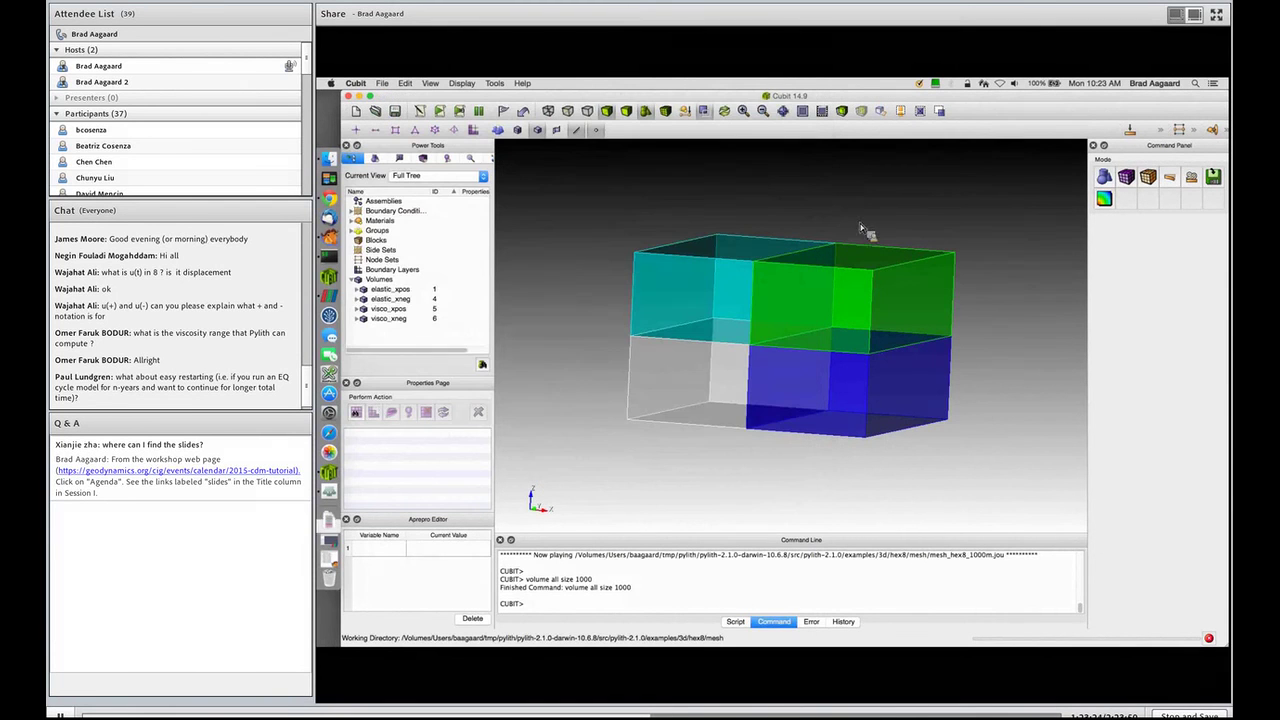
Assign an interval size of 1000 to all volumes, keeping the Auto interval method
{"action": "left_click", "coordinate": [1136, 185]}
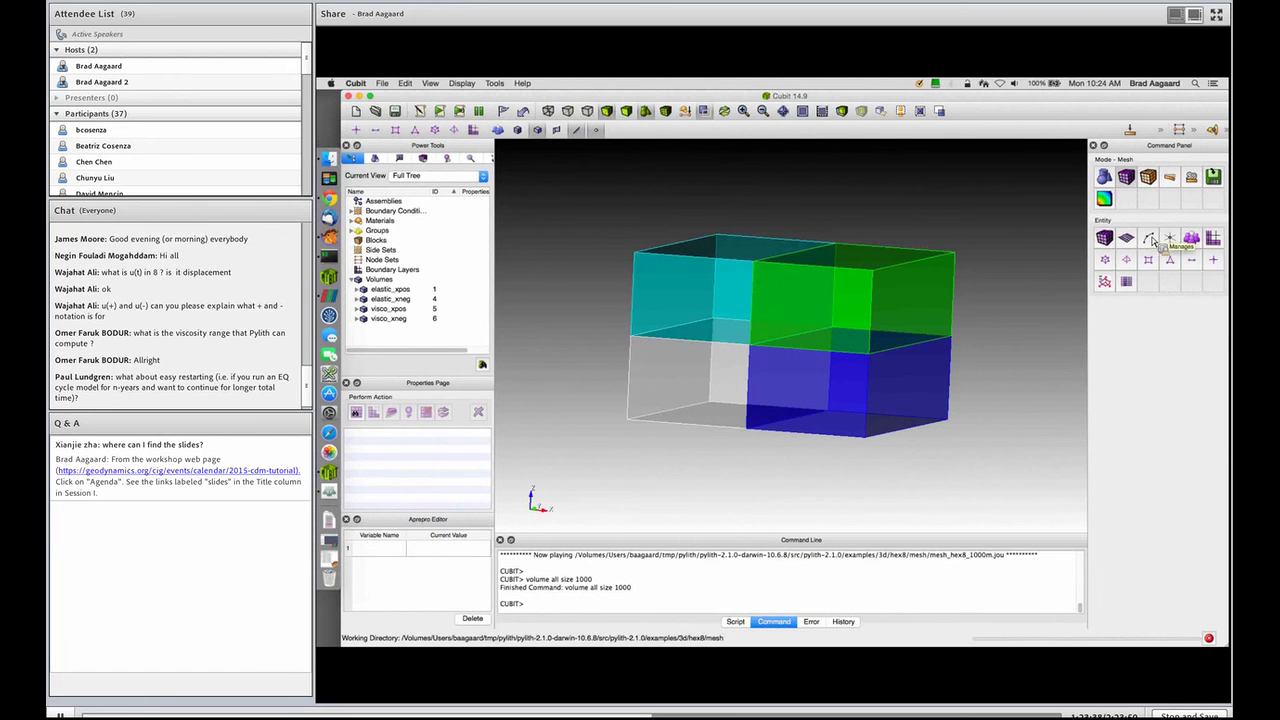
{"action": "left_click", "coordinate": [1104, 237]}
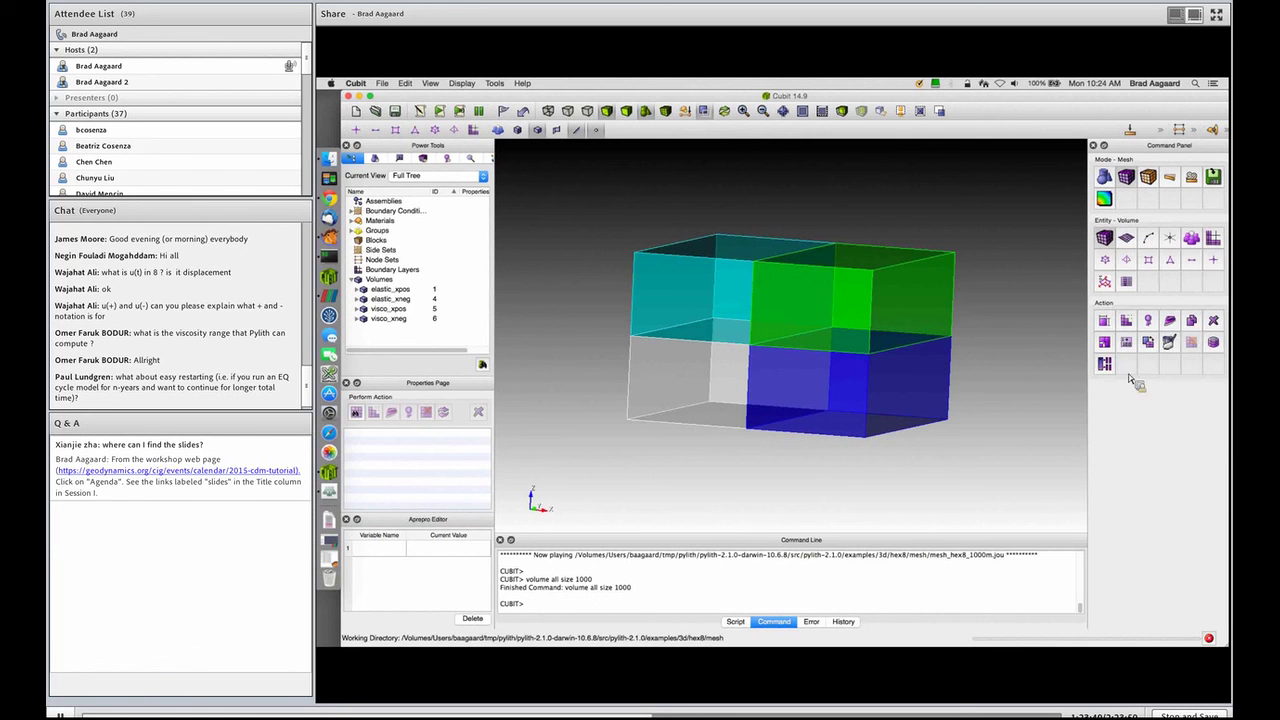
{"action": "left_click", "coordinate": [1108, 321]}
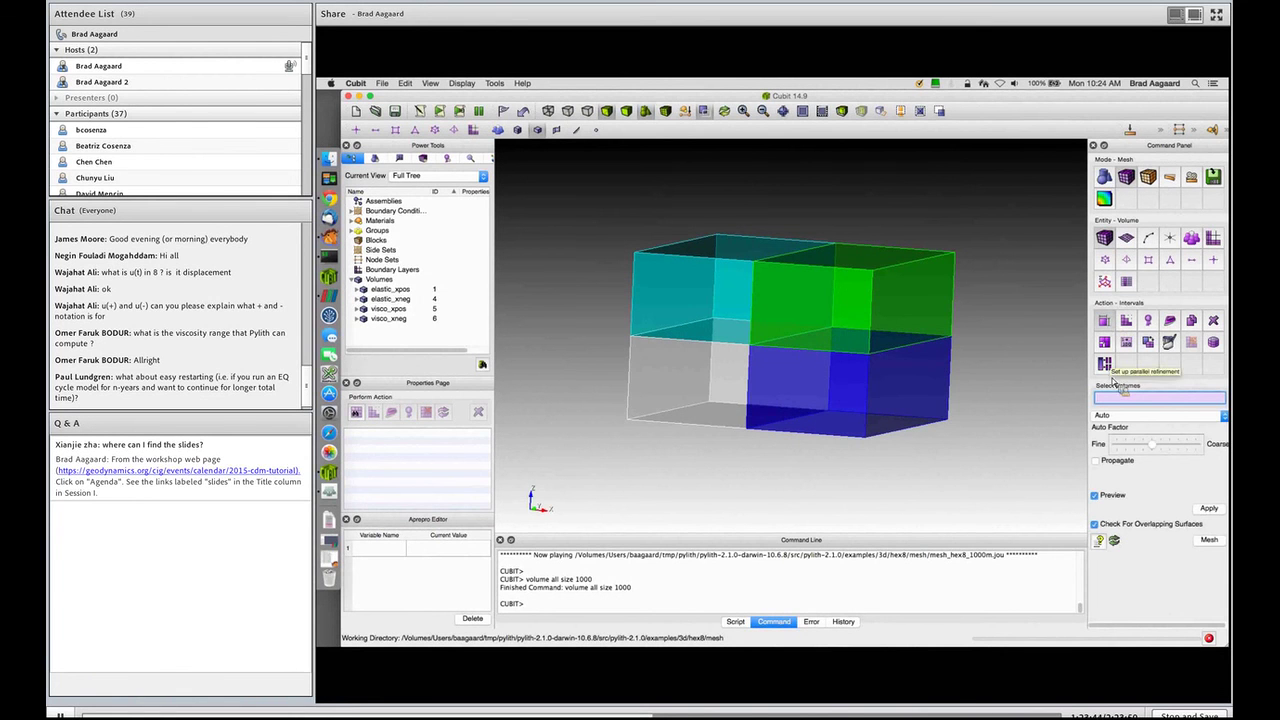
{"action": "type", "text": "all"}
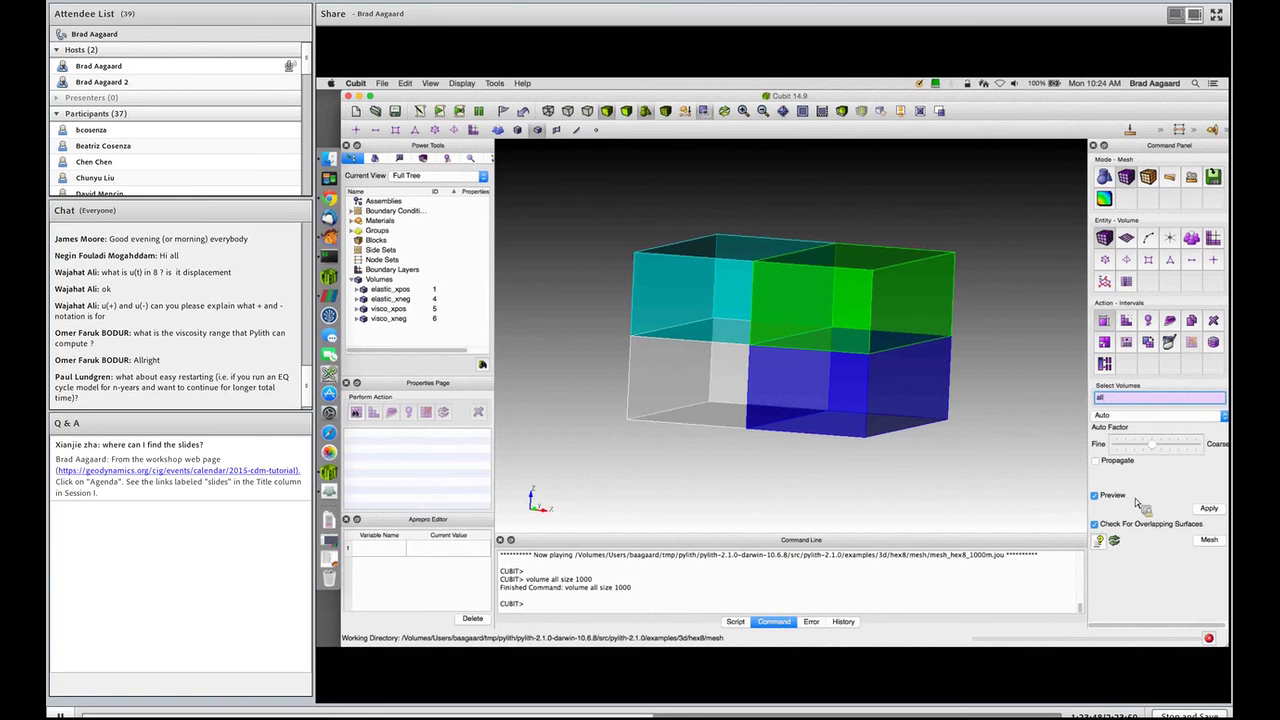
{"action": "left_click", "coordinate": [1207, 510]}
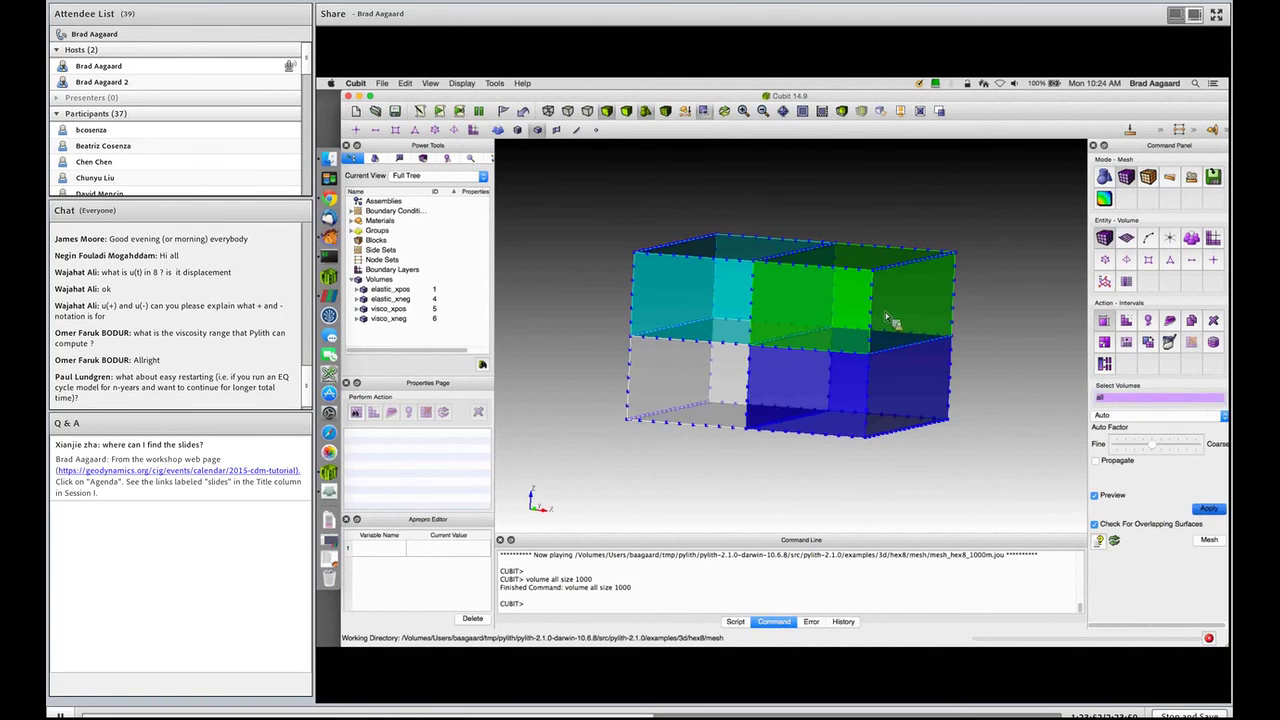
{"action": "left_click_drag", "start_coordinate": [846, 308], "coordinate": [803, 378]}
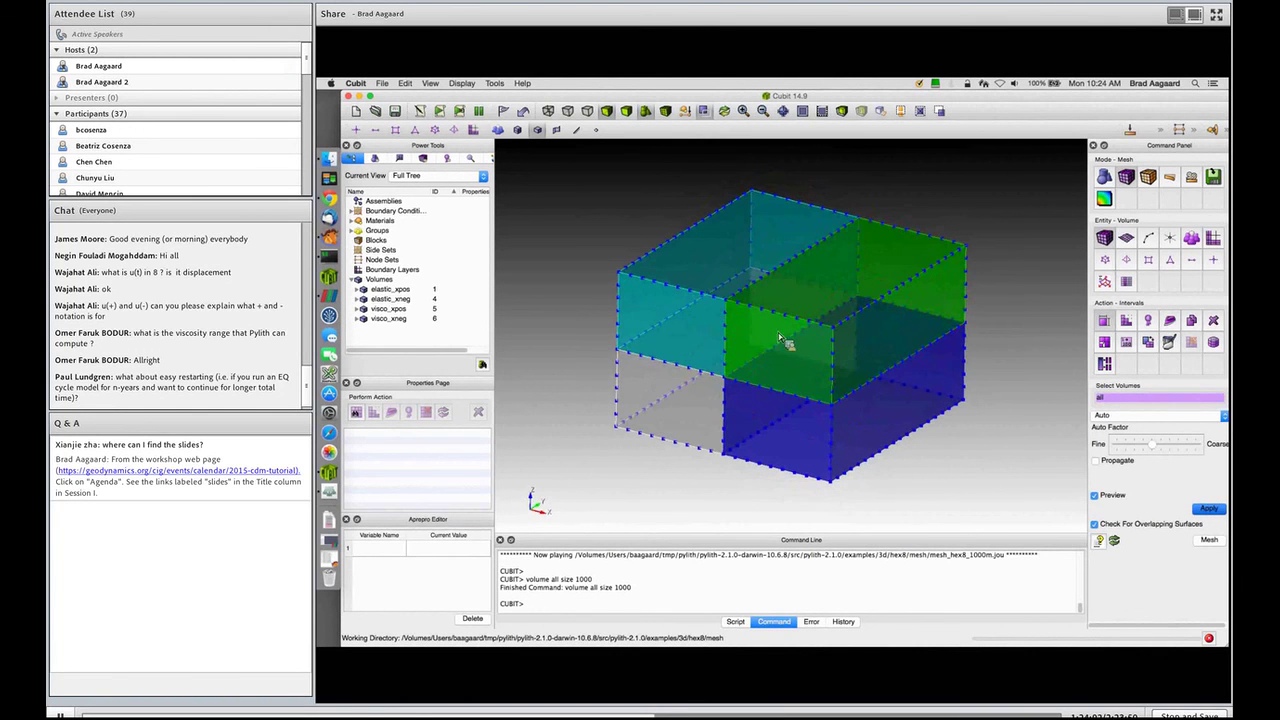
{"action": "left_click", "coordinate": [1108, 410]}
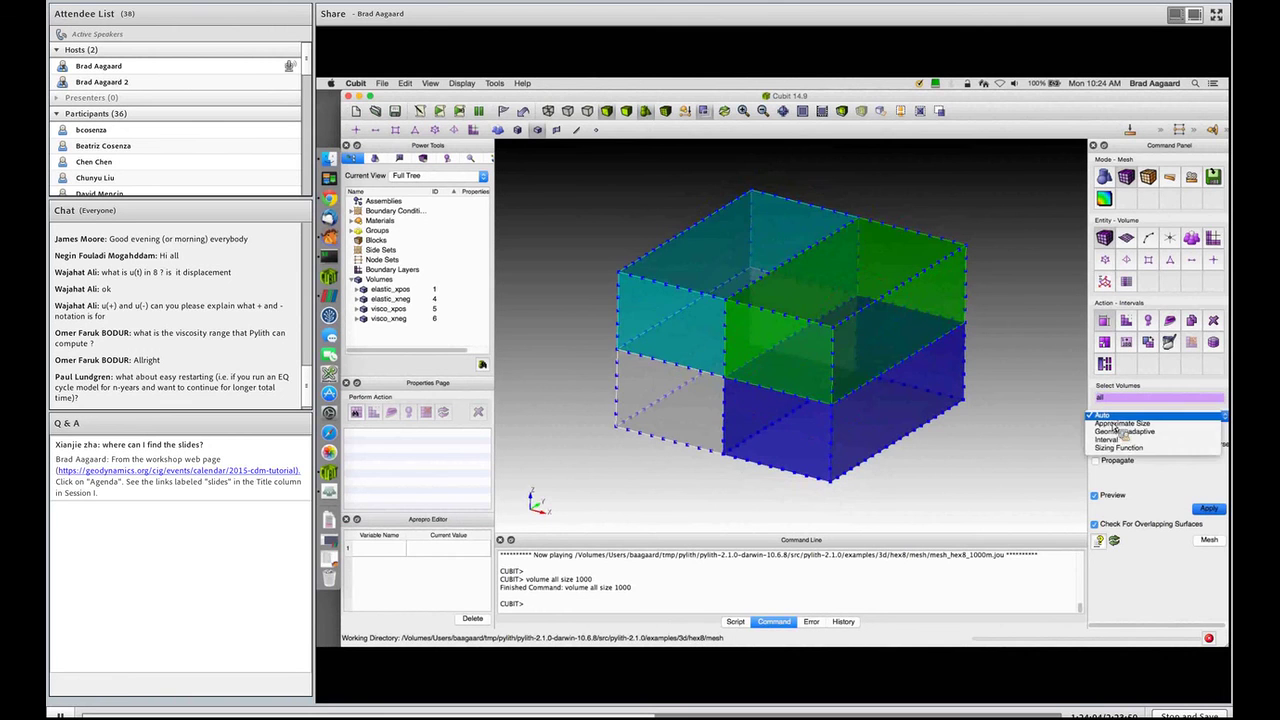
{"action": "left_click", "coordinate": [1112, 415]}
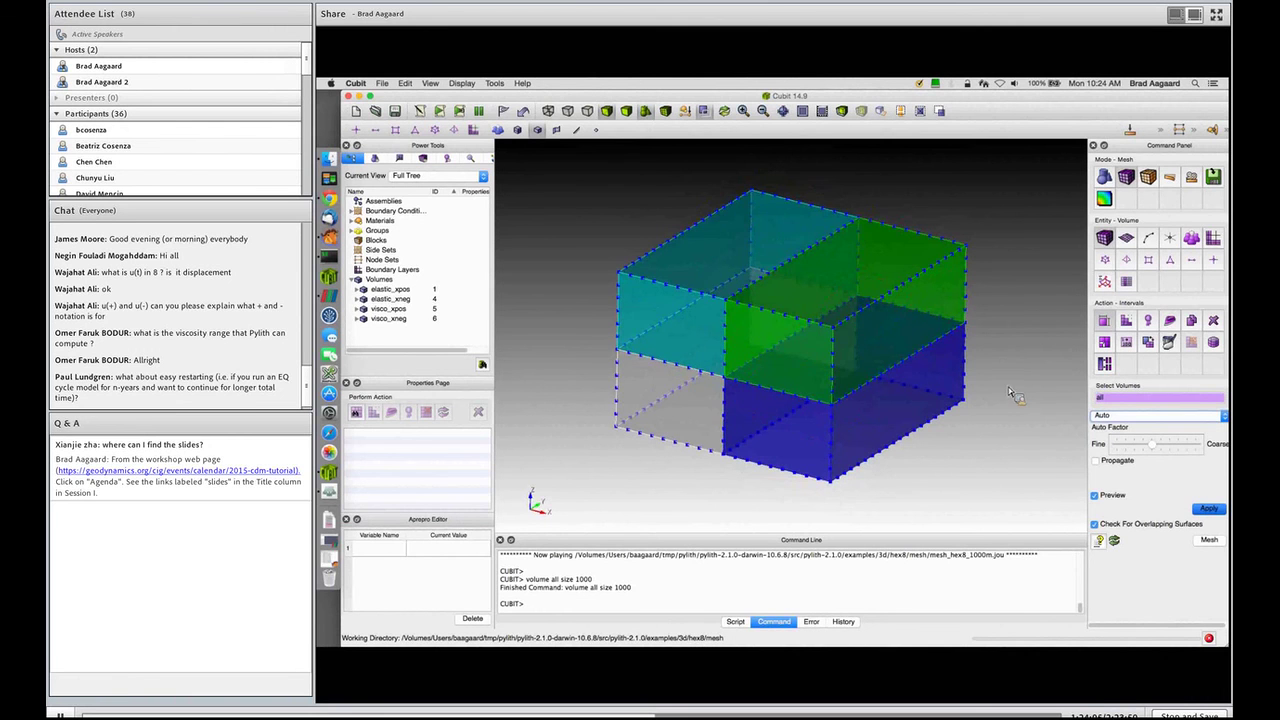
Run the geometry playback and 'volume all size 1000' lines from the mesh journal
{"action": "left_click", "coordinate": [420, 131]}
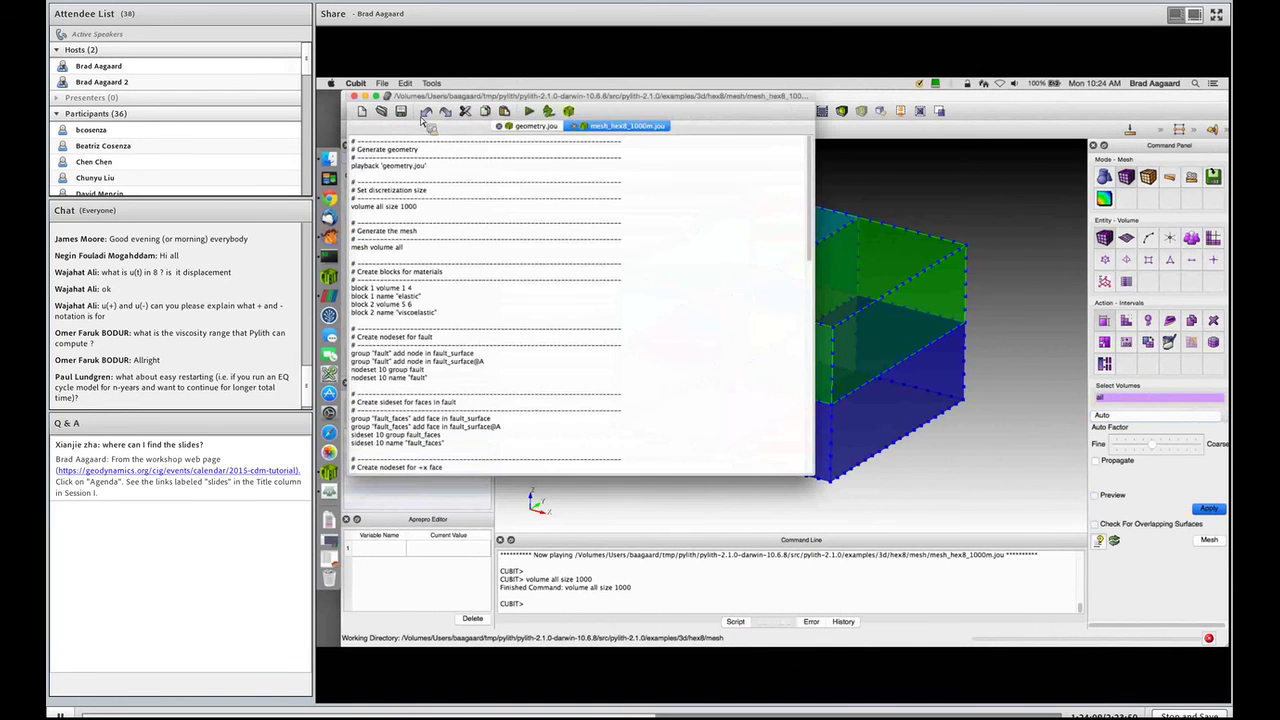
{"action": "left_click_drag", "start_coordinate": [390, 204], "coordinate": [430, 220]}
{"action": "right_click", "coordinate": [390, 186]}
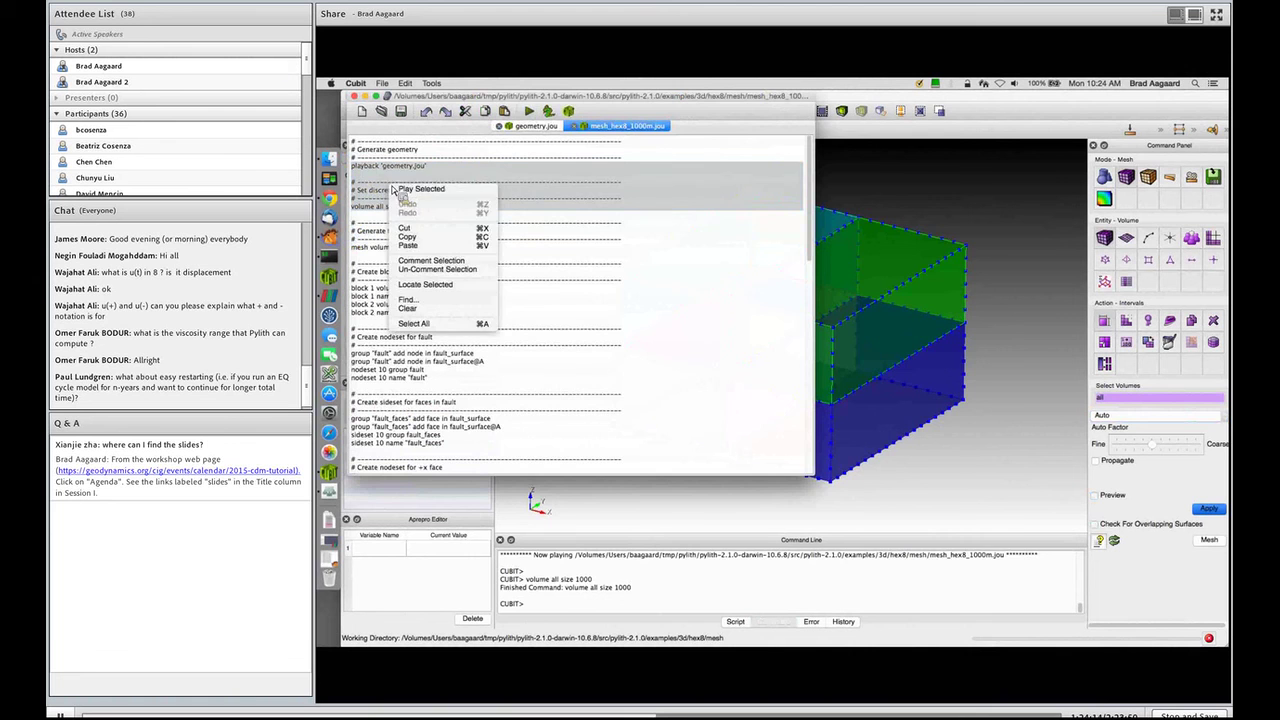
{"action": "left_click", "coordinate": [404, 198]}
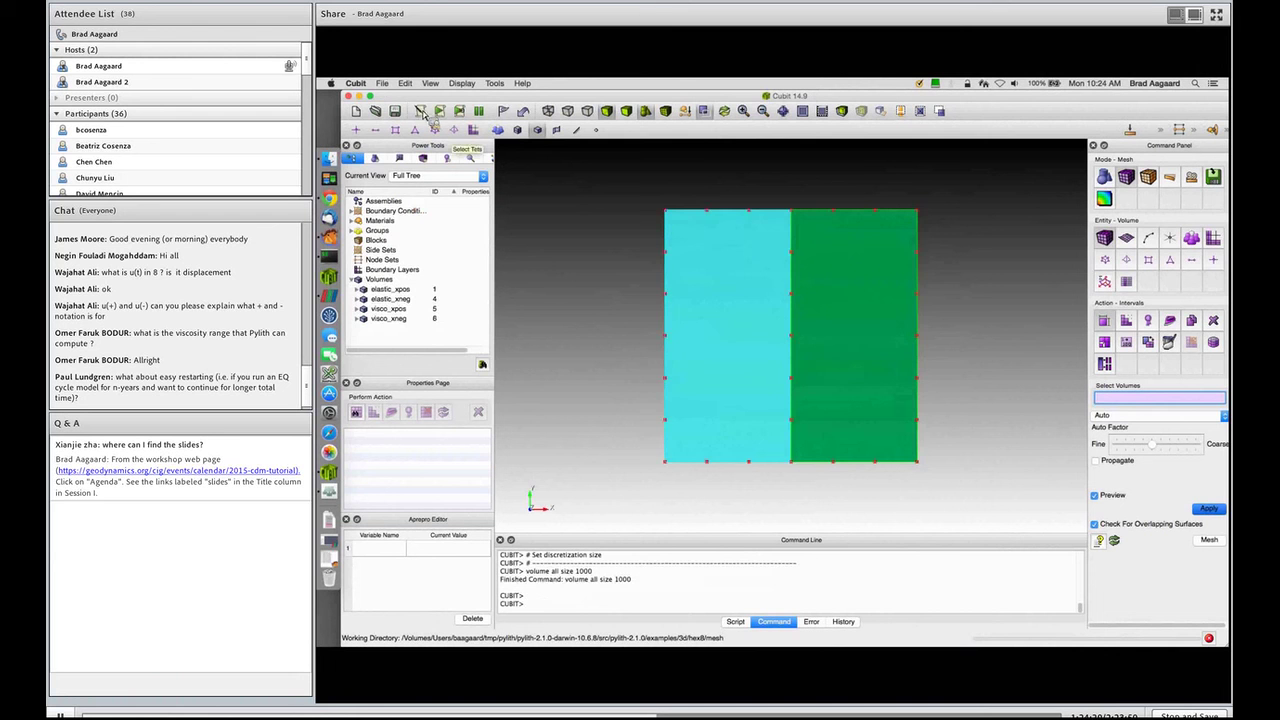
{"action": "left_click_drag", "start_coordinate": [640, 376], "coordinate": [633, 330]}
{"action": "left_click_drag", "start_coordinate": [612, 272], "coordinate": [668, 310]}
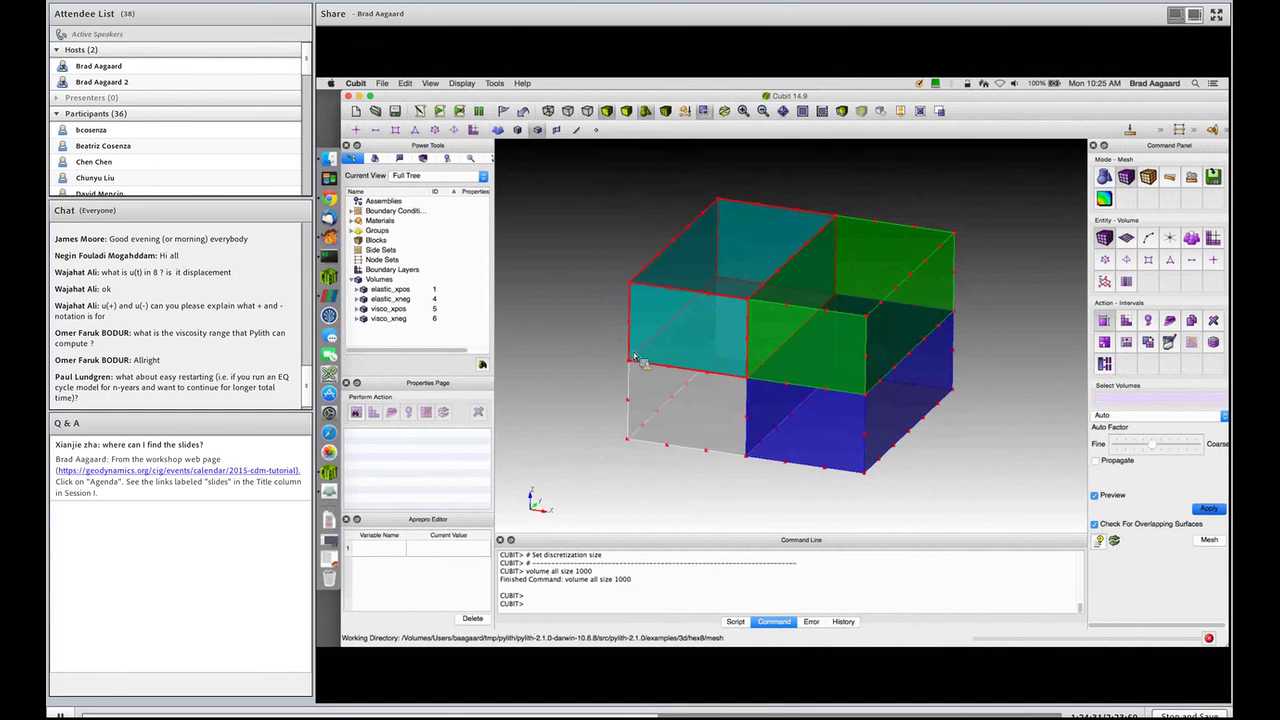
Run 'mesh volume all' to hex-mesh all four volumes
{"action": "left_click", "coordinate": [439, 111]}
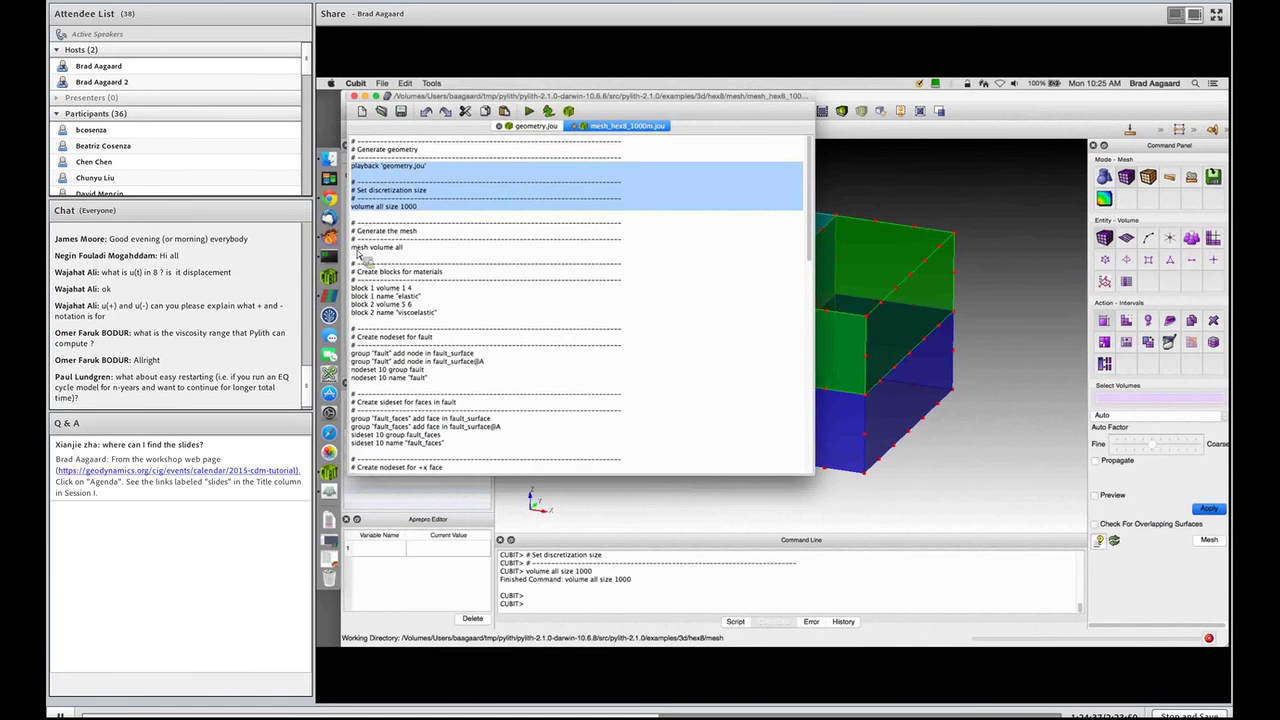
{"action": "left_click_drag", "start_coordinate": [352, 248], "coordinate": [422, 255]}
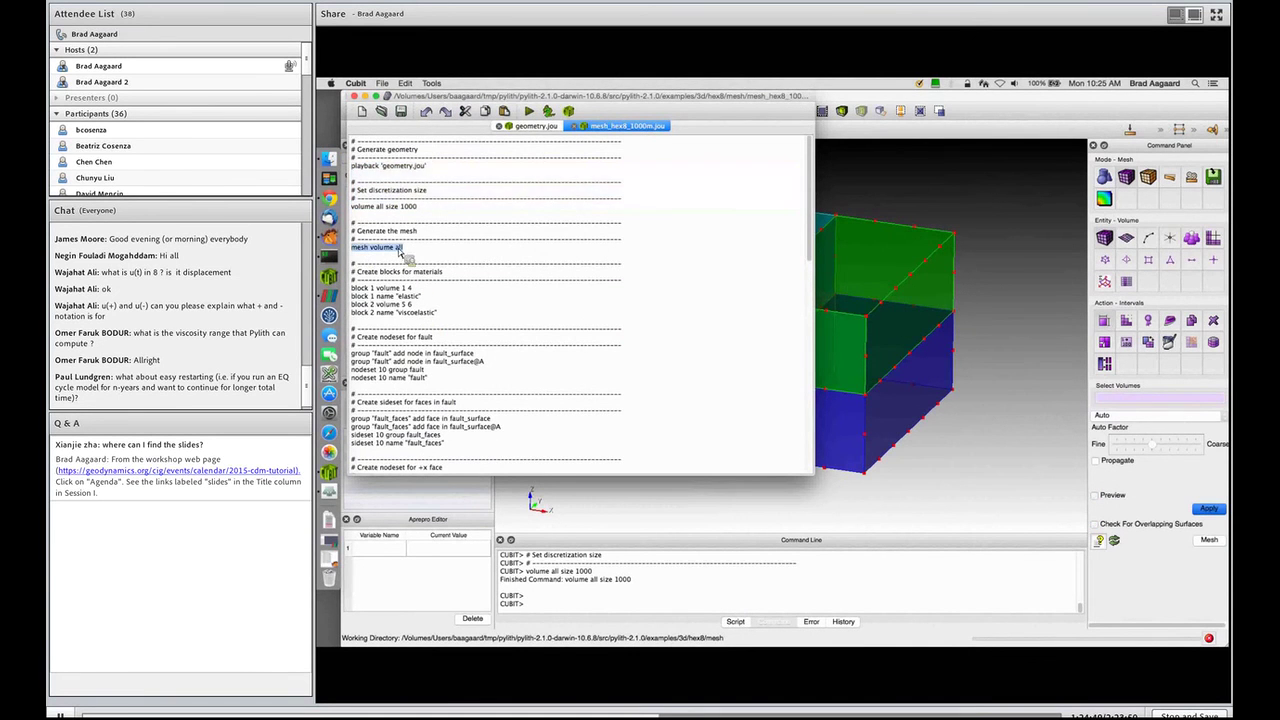
{"action": "right_click", "coordinate": [402, 251]}
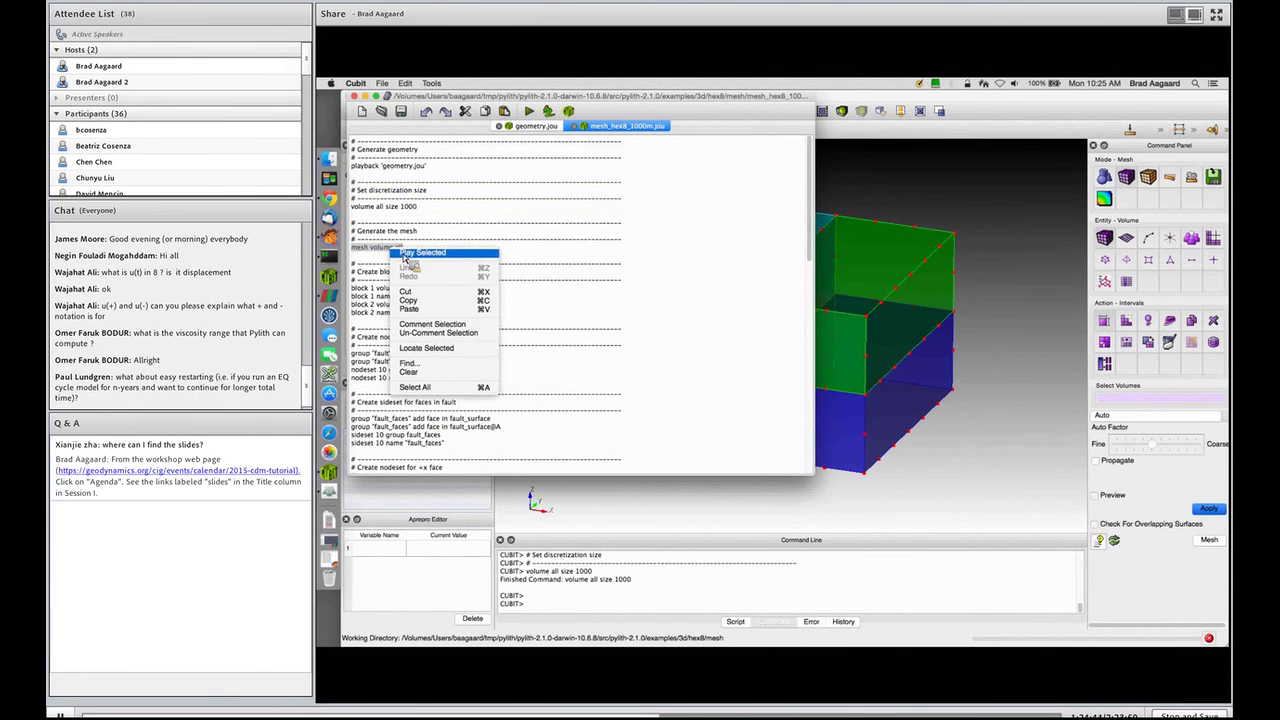
{"action": "left_click", "coordinate": [405, 253]}
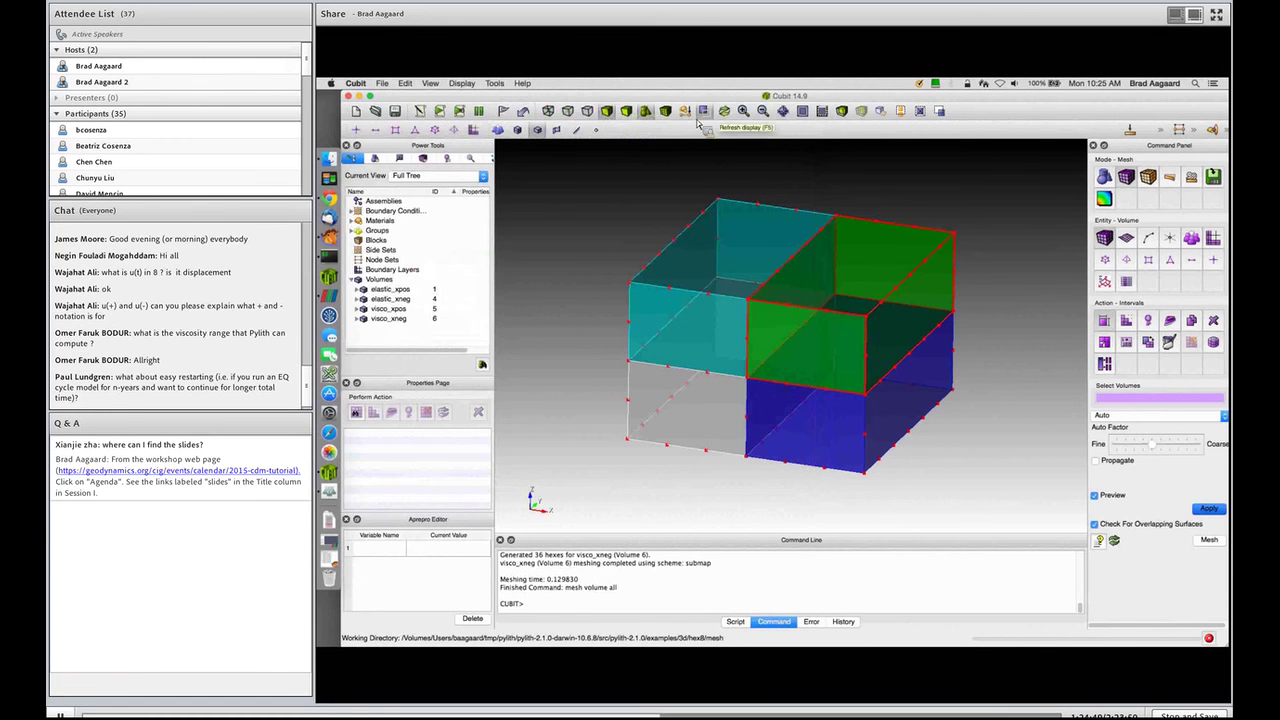
Toggle the mesh line display on and off to check the generated hex mesh
{"action": "left_click", "coordinate": [665, 111]}
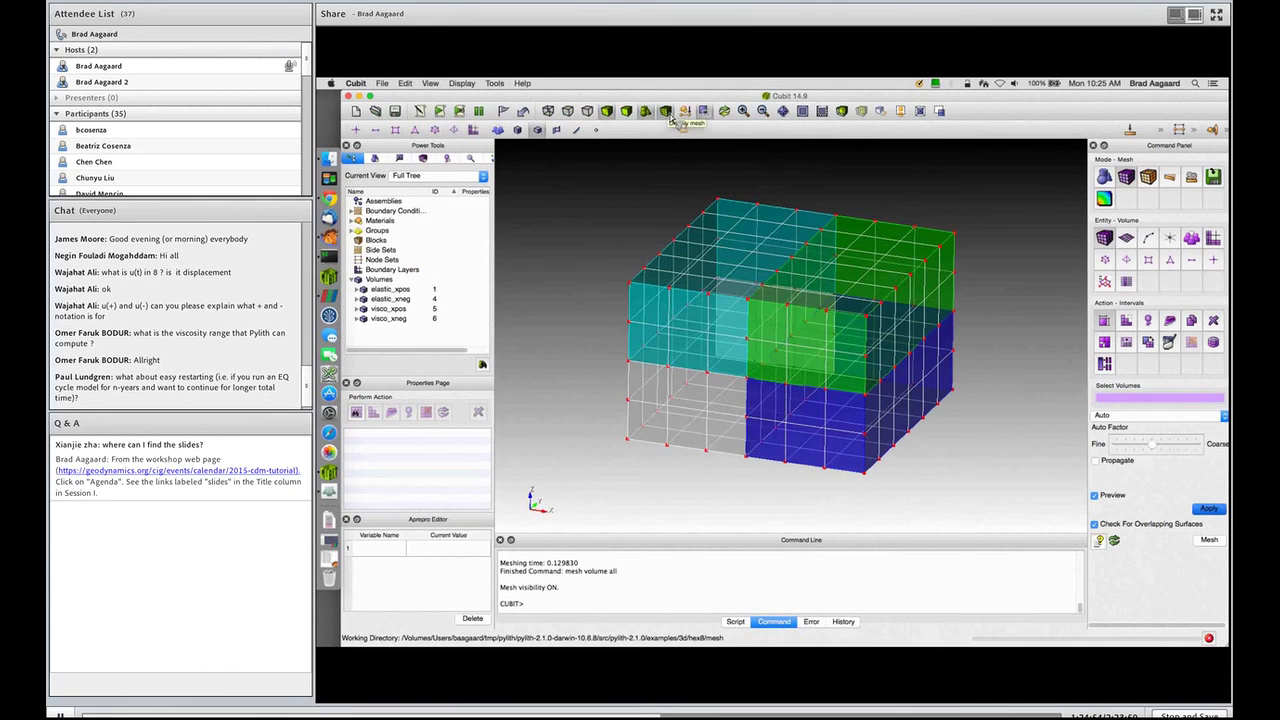
{"action": "left_click", "coordinate": [667, 111]}
{"action": "left_click", "coordinate": [670, 112]}
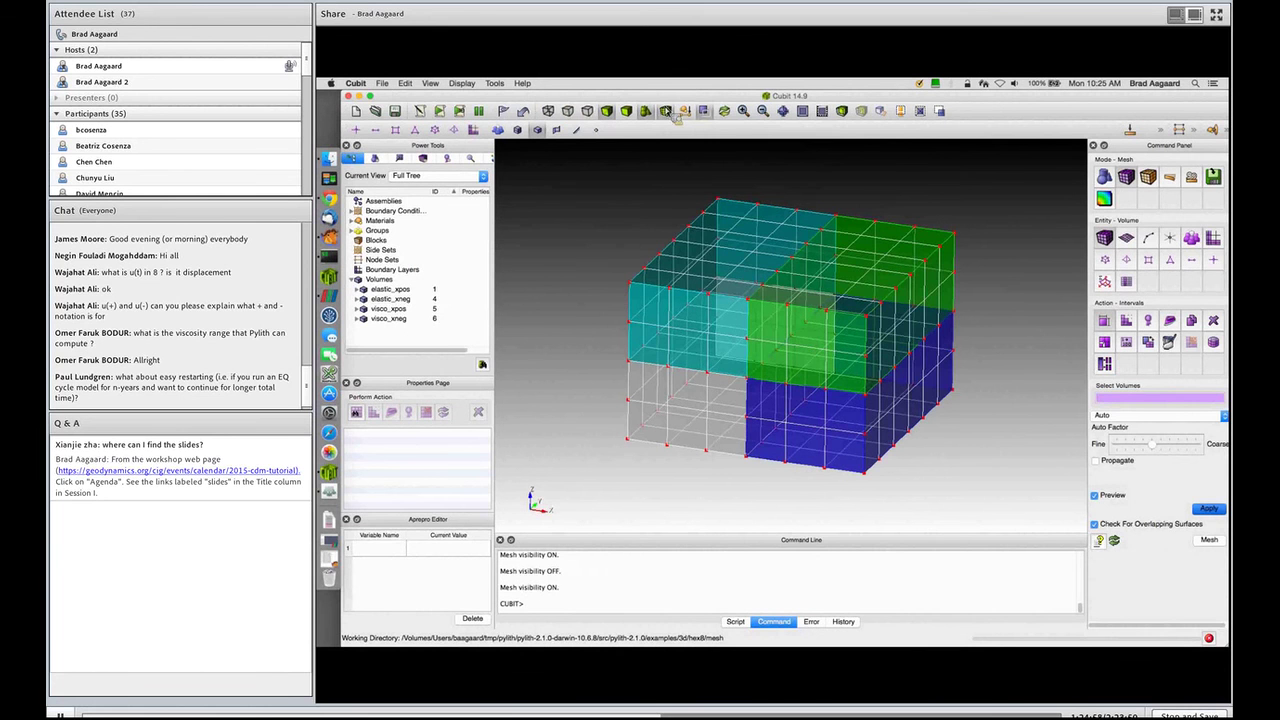
{"action": "left_click", "coordinate": [670, 112]}
{"action": "left_click", "coordinate": [670, 112]}
{"action": "left_click", "coordinate": [670, 112]}
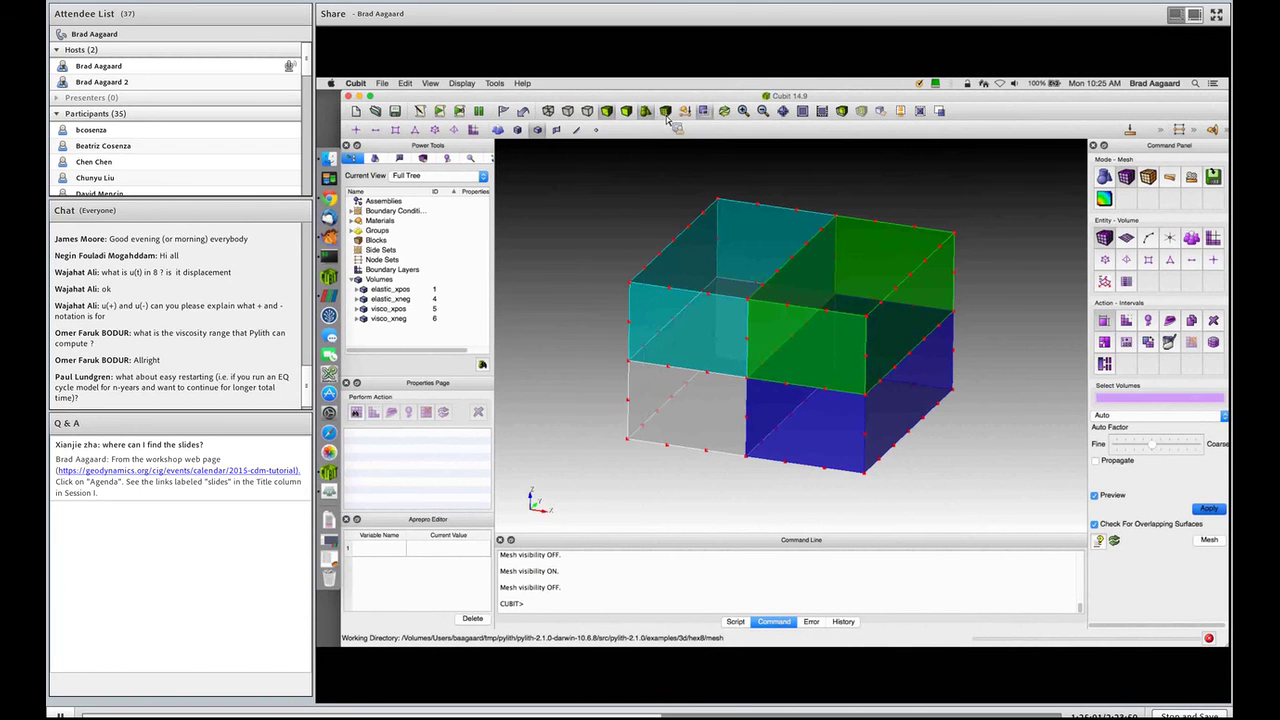
Check geometry visibility and transparency, ending with mesh lines shown on shaded volumes
{"action": "left_click", "coordinate": [659, 114]}
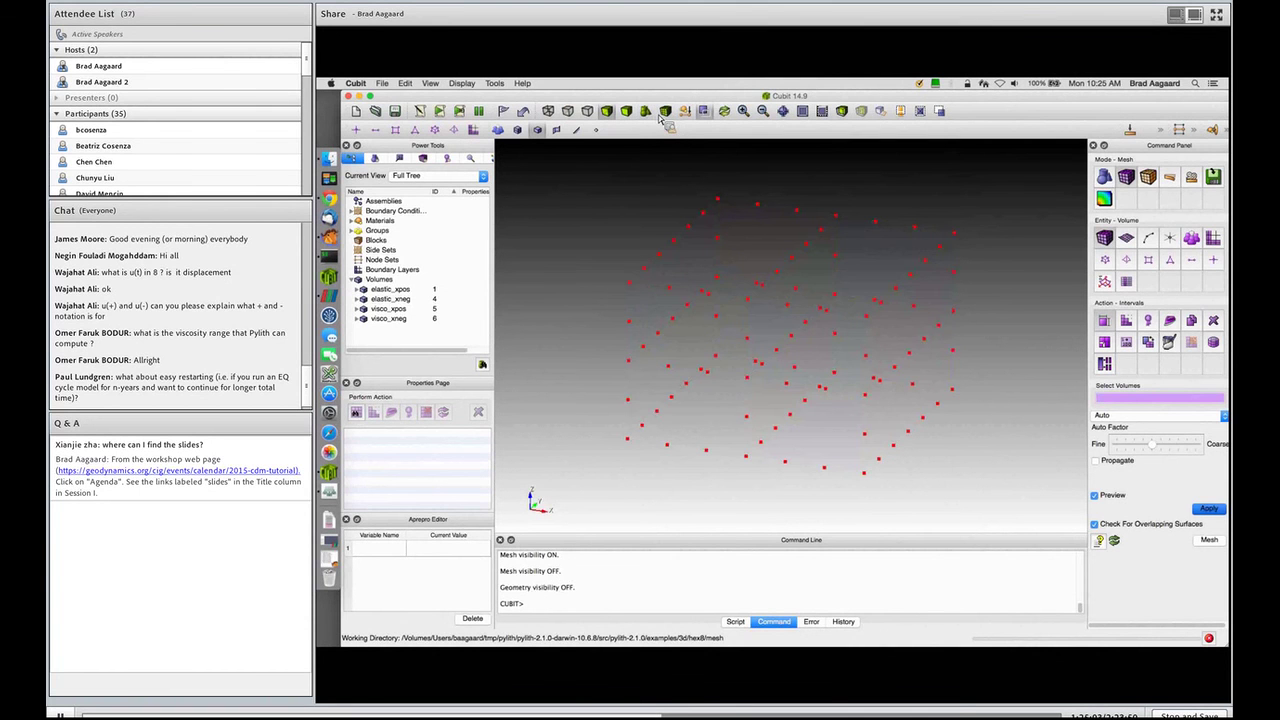
{"action": "left_click", "coordinate": [659, 114]}
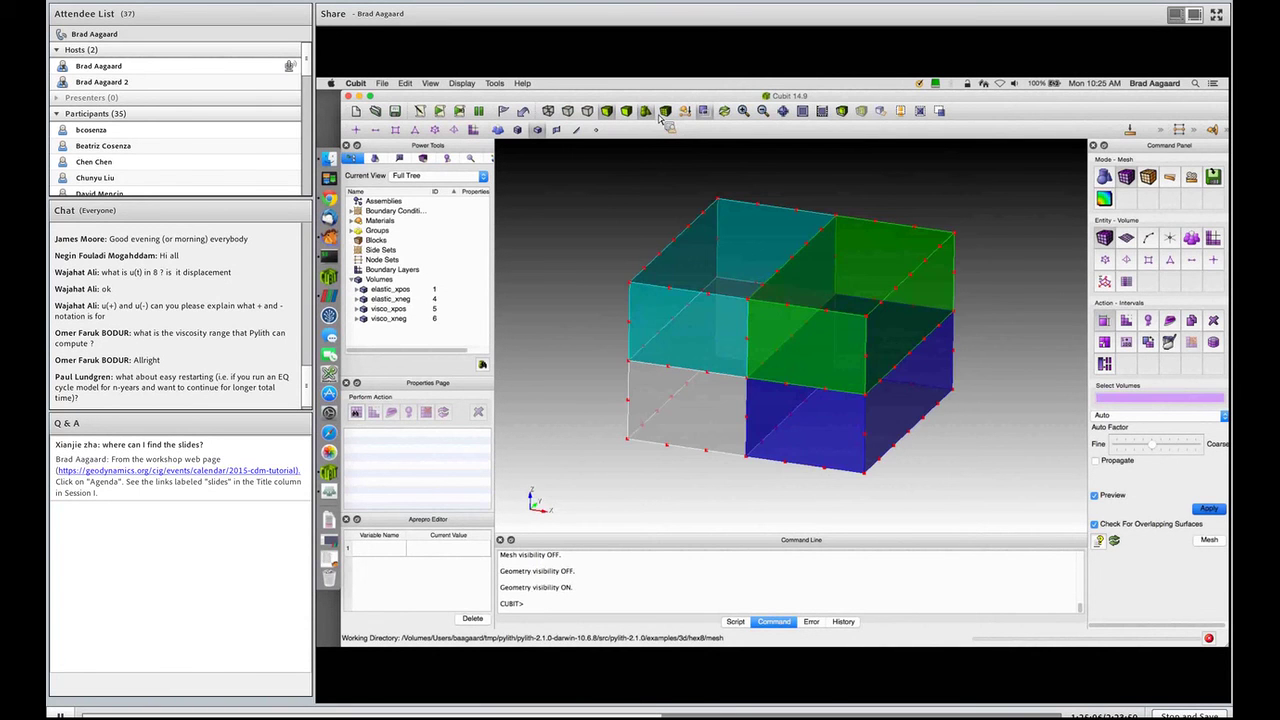
{"action": "left_click", "coordinate": [591, 114]}
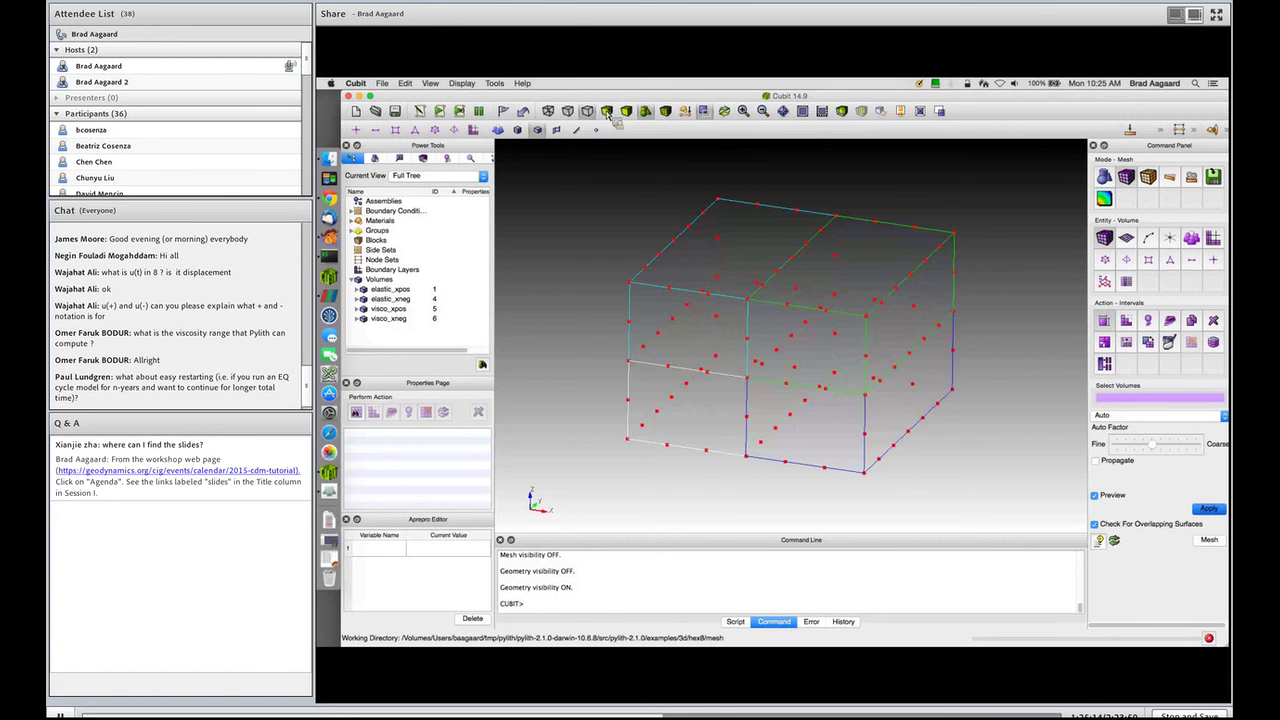
{"action": "left_click", "coordinate": [607, 113]}
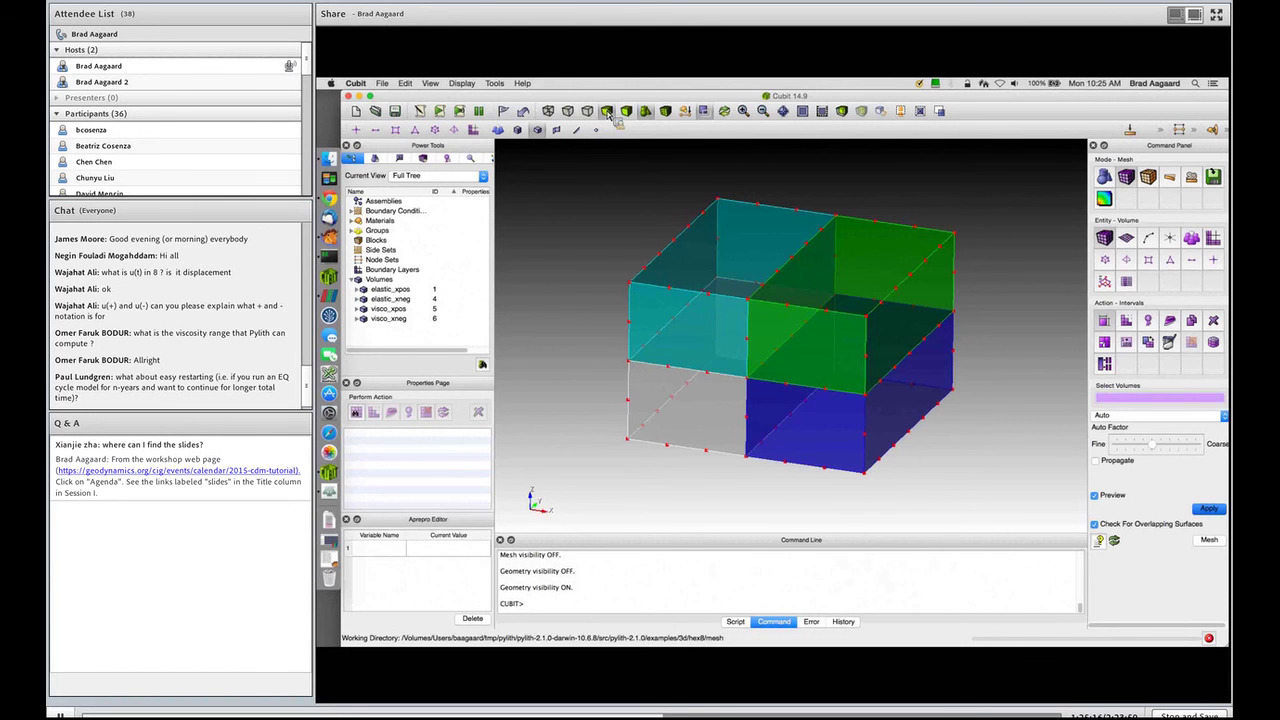
{"action": "left_click", "coordinate": [667, 112]}
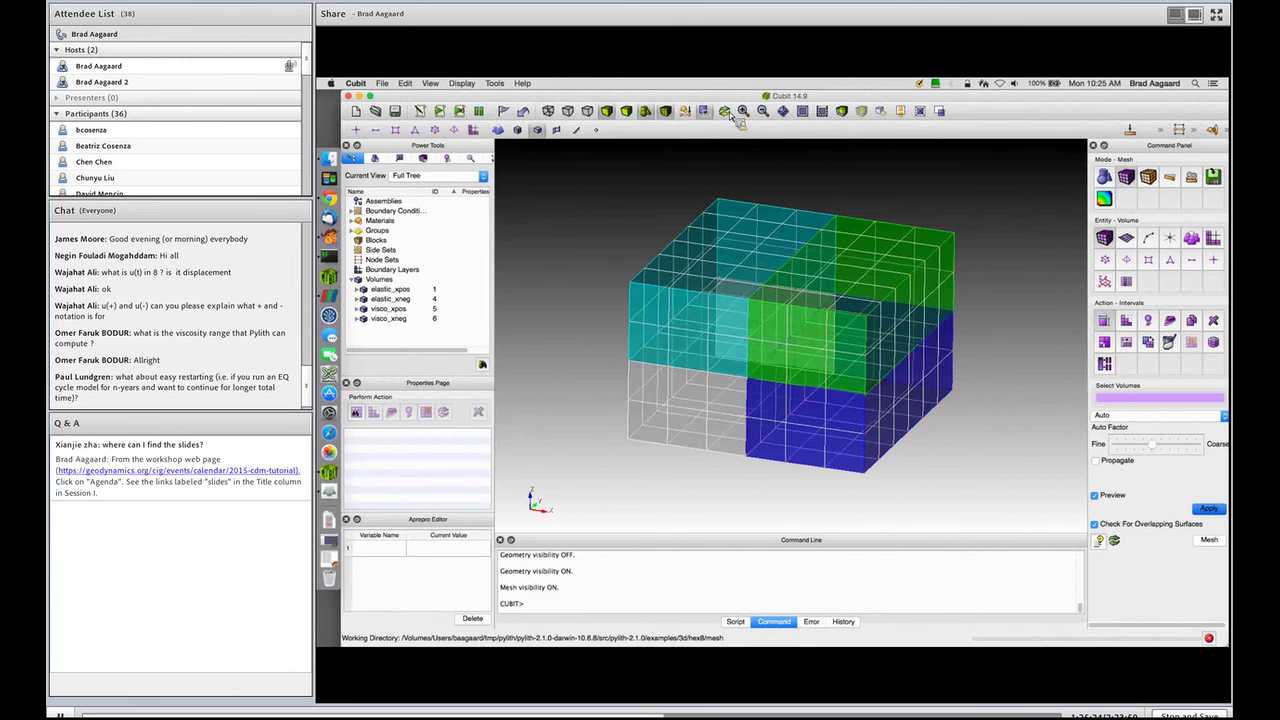
{"action": "left_click_drag", "start_coordinate": [684, 244], "coordinate": [668, 262]}
Create block 1 'elastic' from volumes 1 and 4 after inspecting the elastic volumes
{"action": "left_click", "coordinate": [441, 112]}
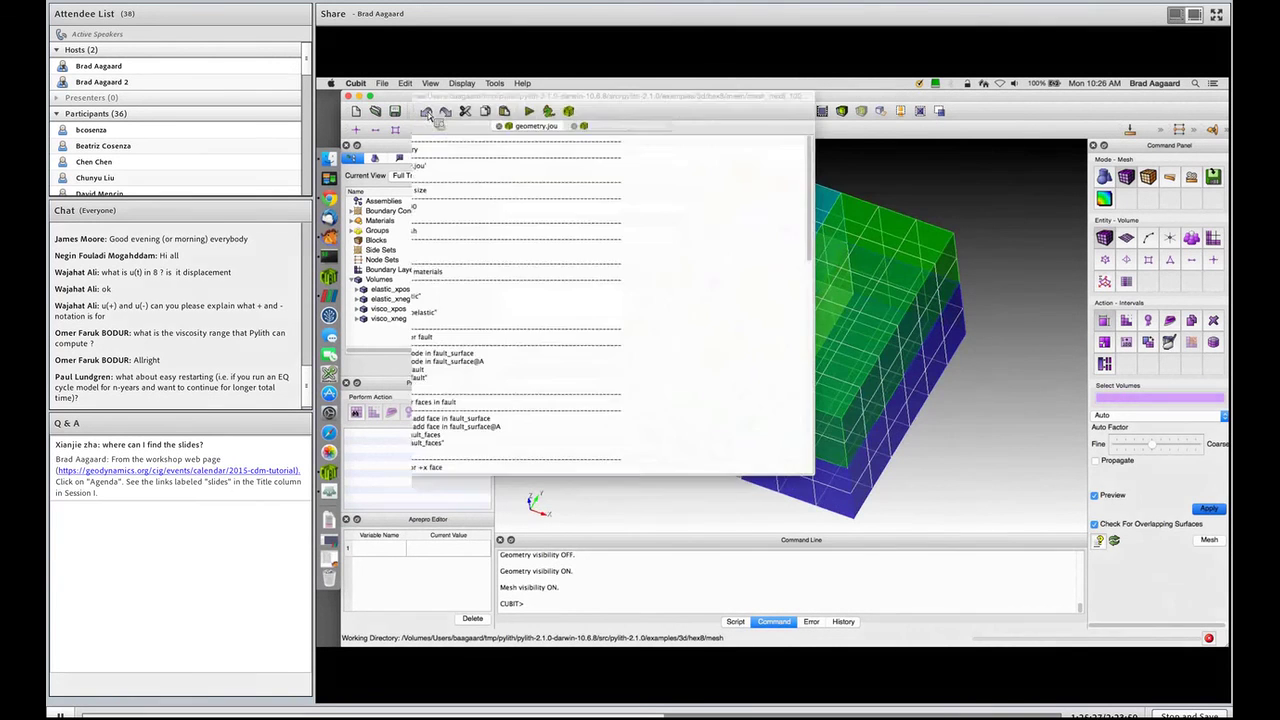
{"action": "scroll", "coordinate": [427, 270], "scroll_direction": "down", "scroll_amount": 3}
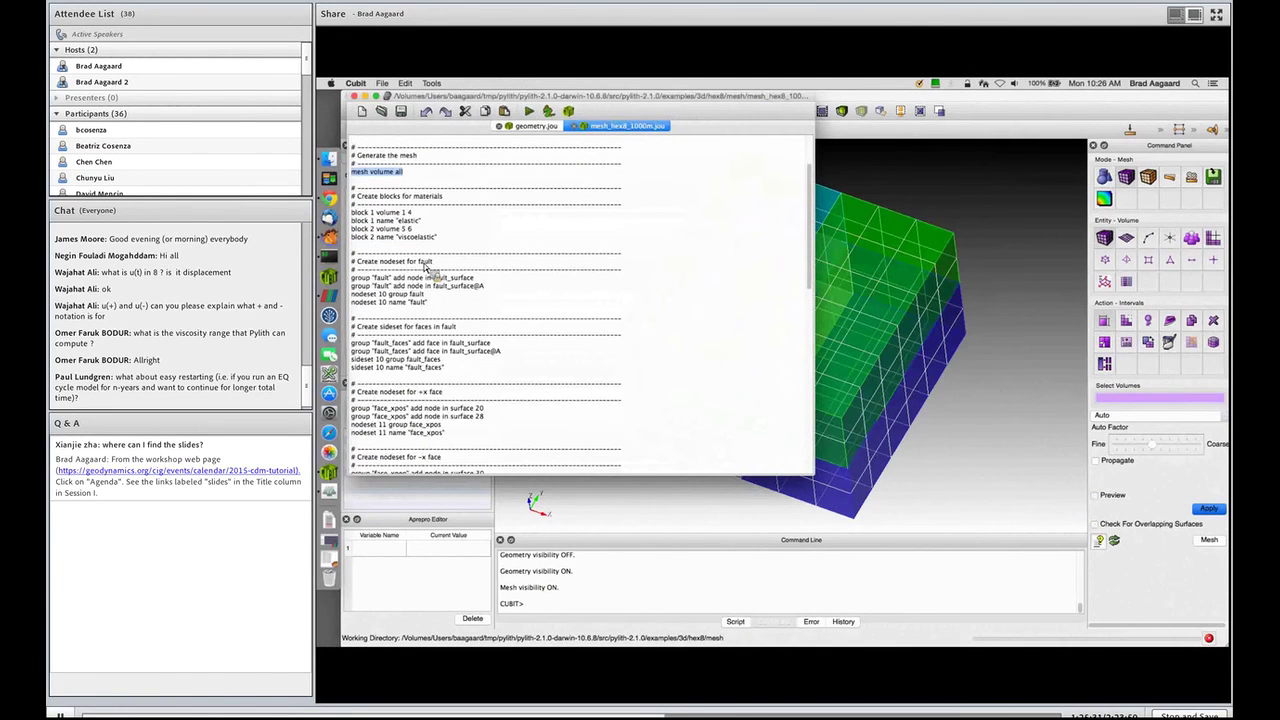
{"action": "left_click", "coordinate": [357, 220]}
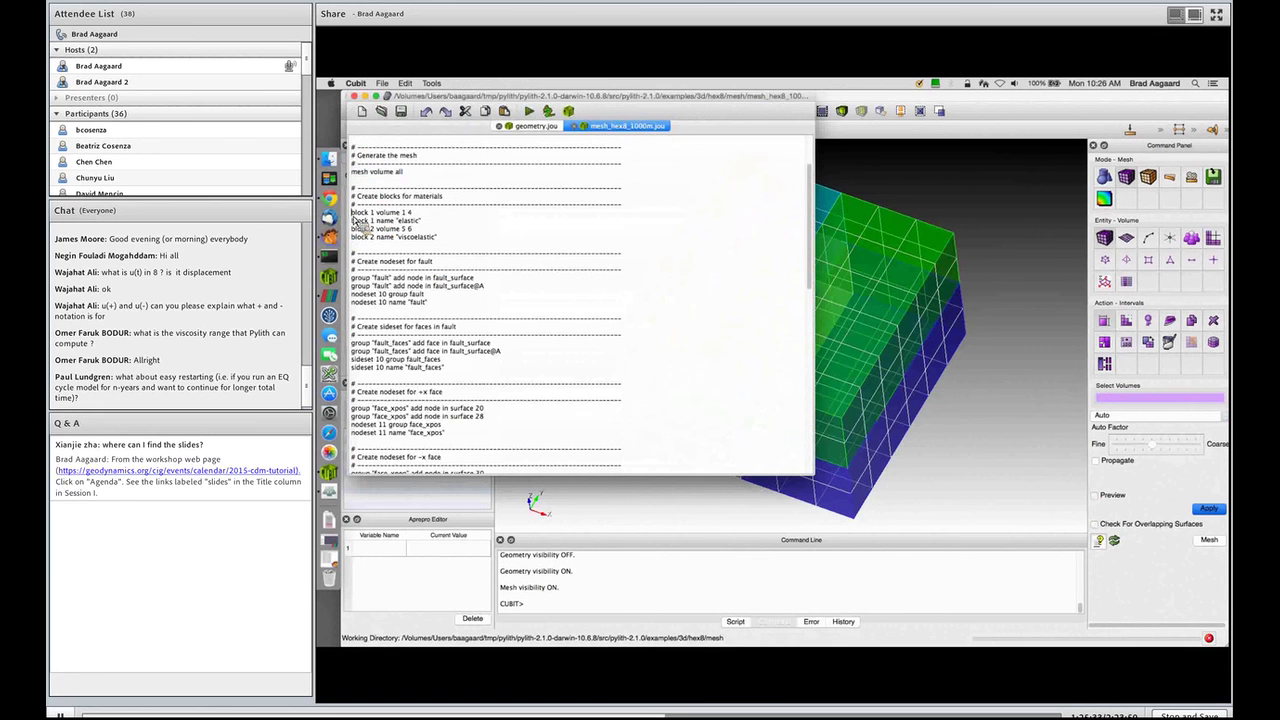
{"action": "left_click_drag", "start_coordinate": [351, 212], "coordinate": [443, 222]}
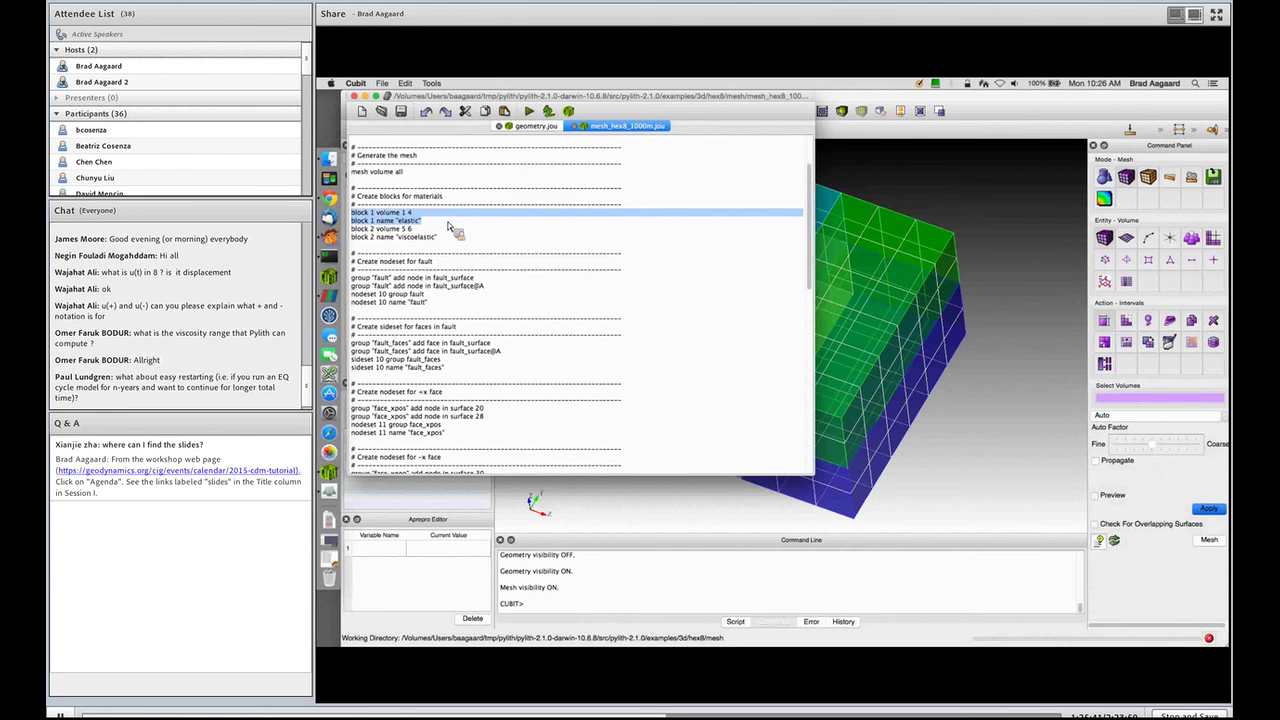
{"action": "left_click", "coordinate": [820, 100]}
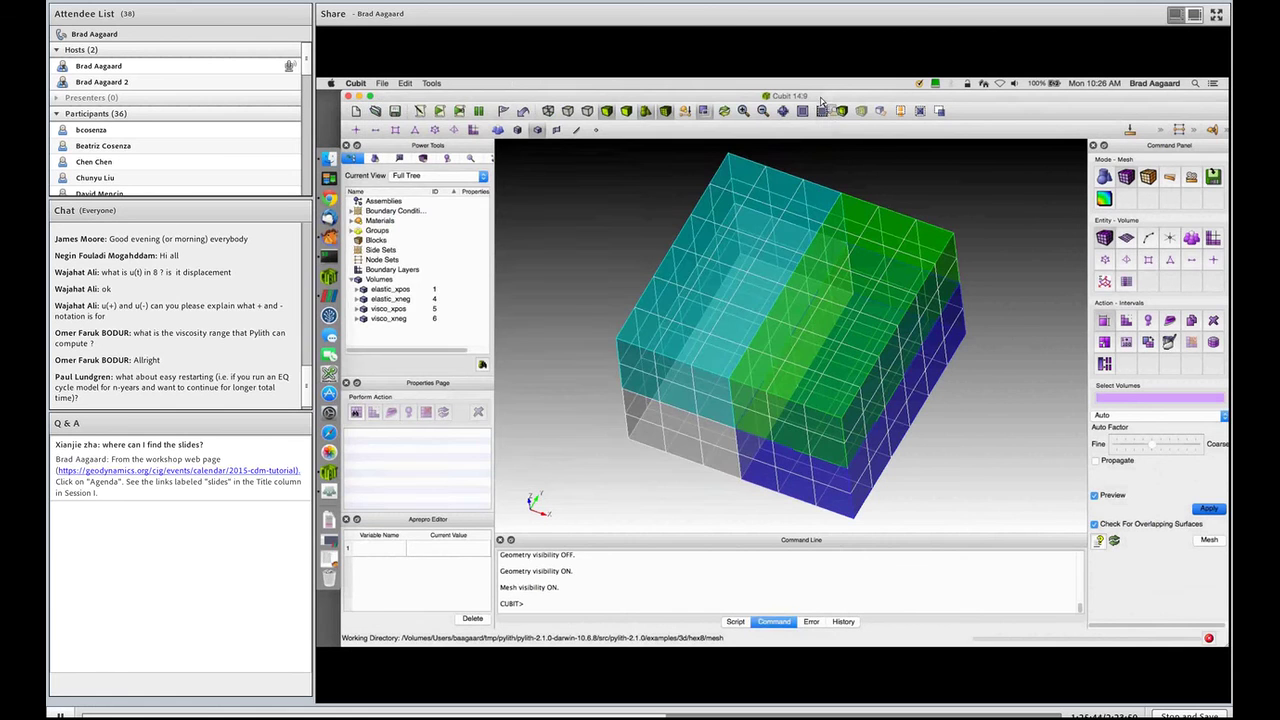
{"action": "left_click", "coordinate": [390, 290]}
{"action": "left_click", "coordinate": [390, 299]}
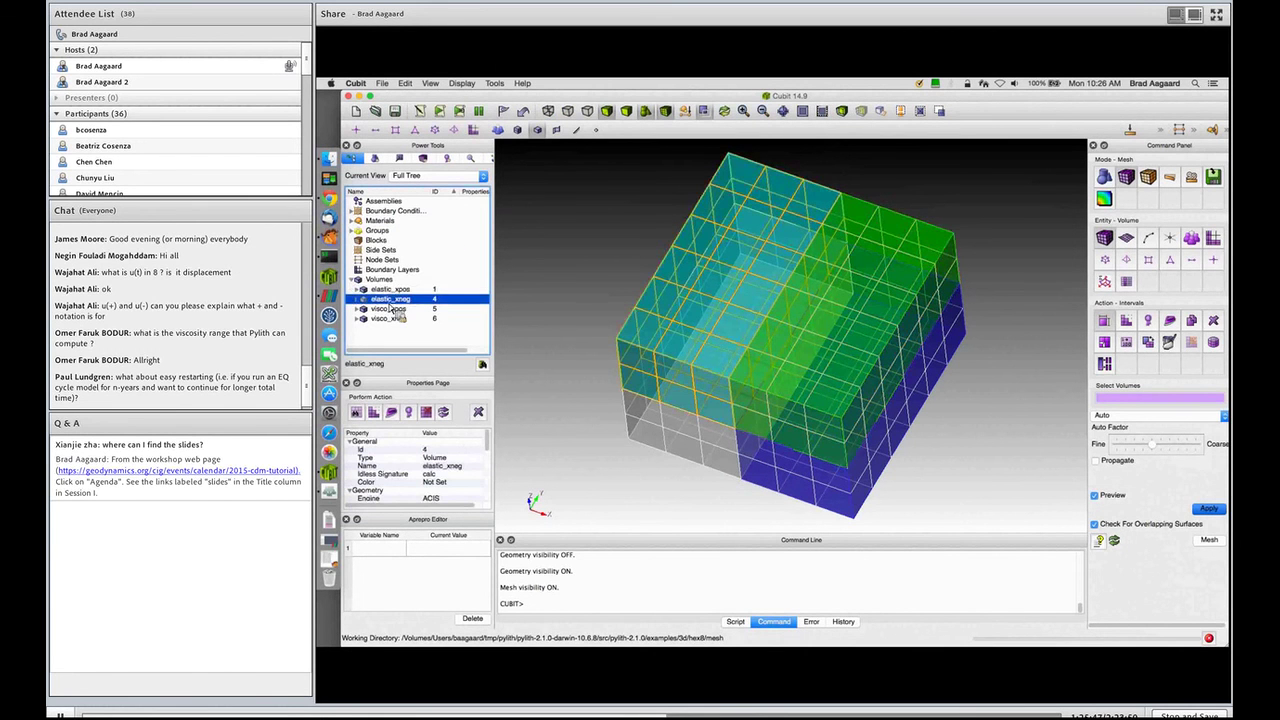
{"action": "left_click", "coordinate": [391, 292]}
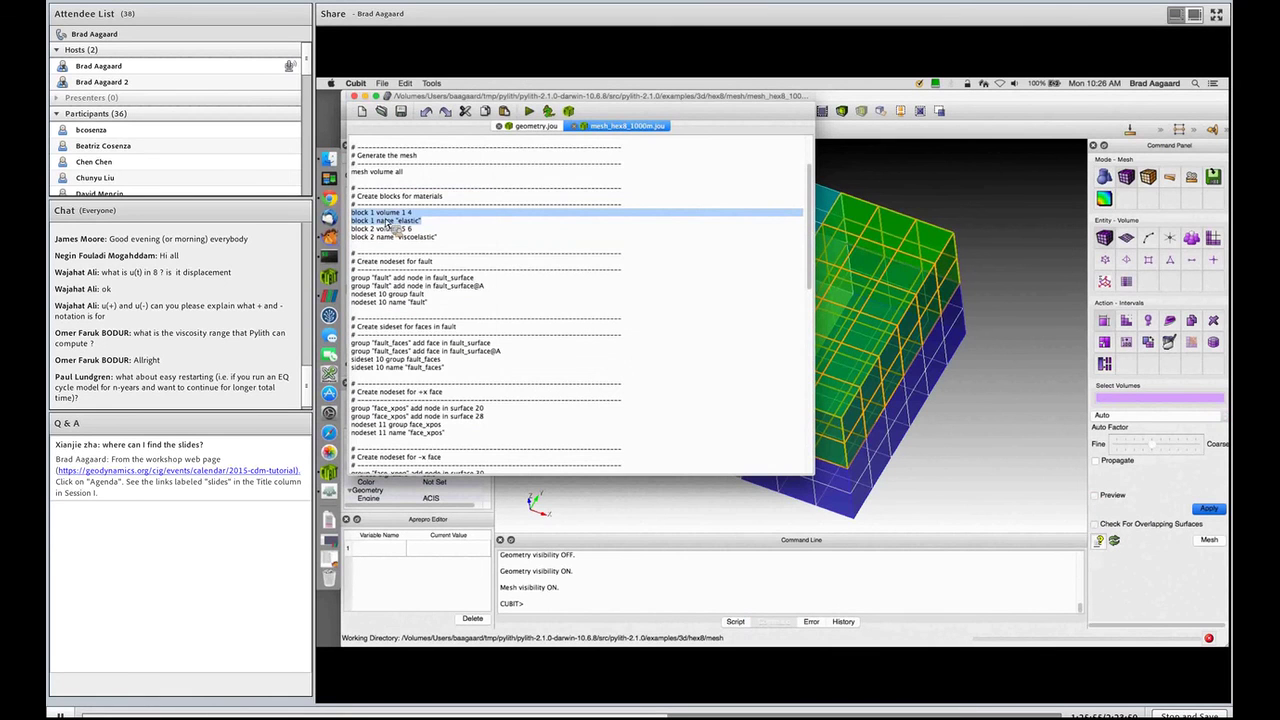
{"action": "right_click", "coordinate": [386, 223]}
{"action": "left_click", "coordinate": [414, 222]}
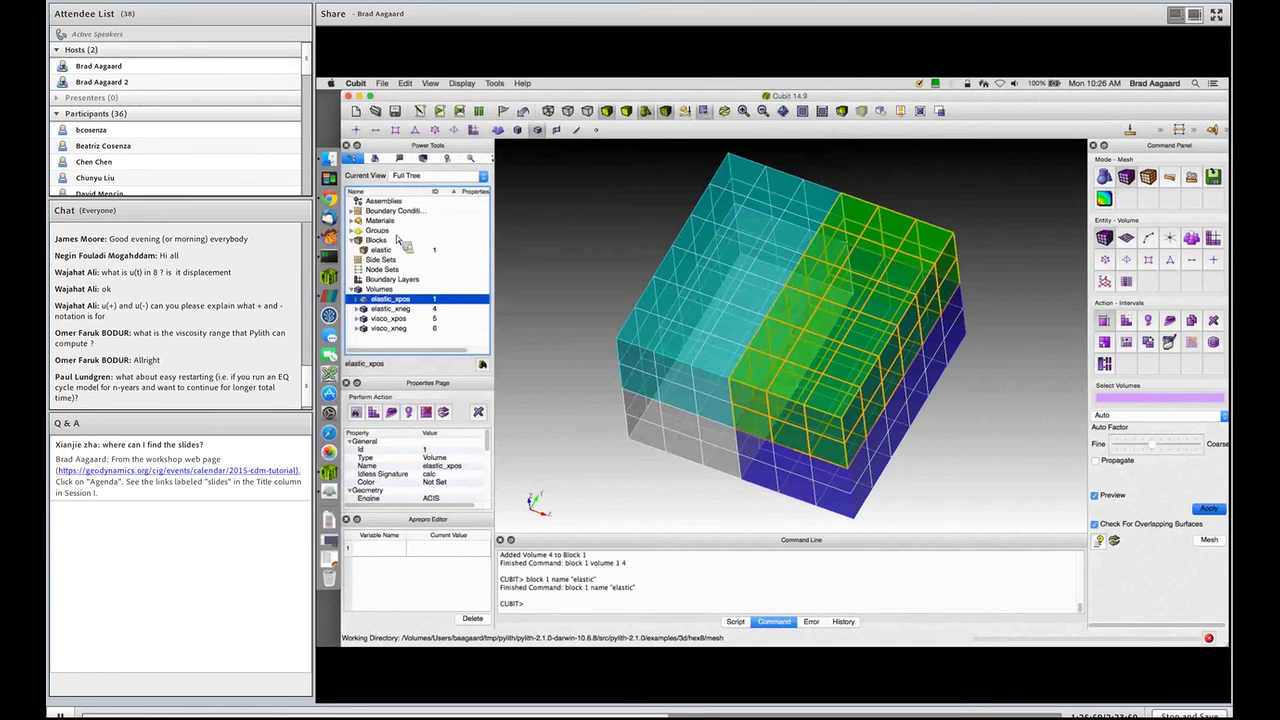
Create block 2 'viscoelastic' from volumes 5 and 6 and highlight each block's elements
{"action": "left_click", "coordinate": [420, 110]}
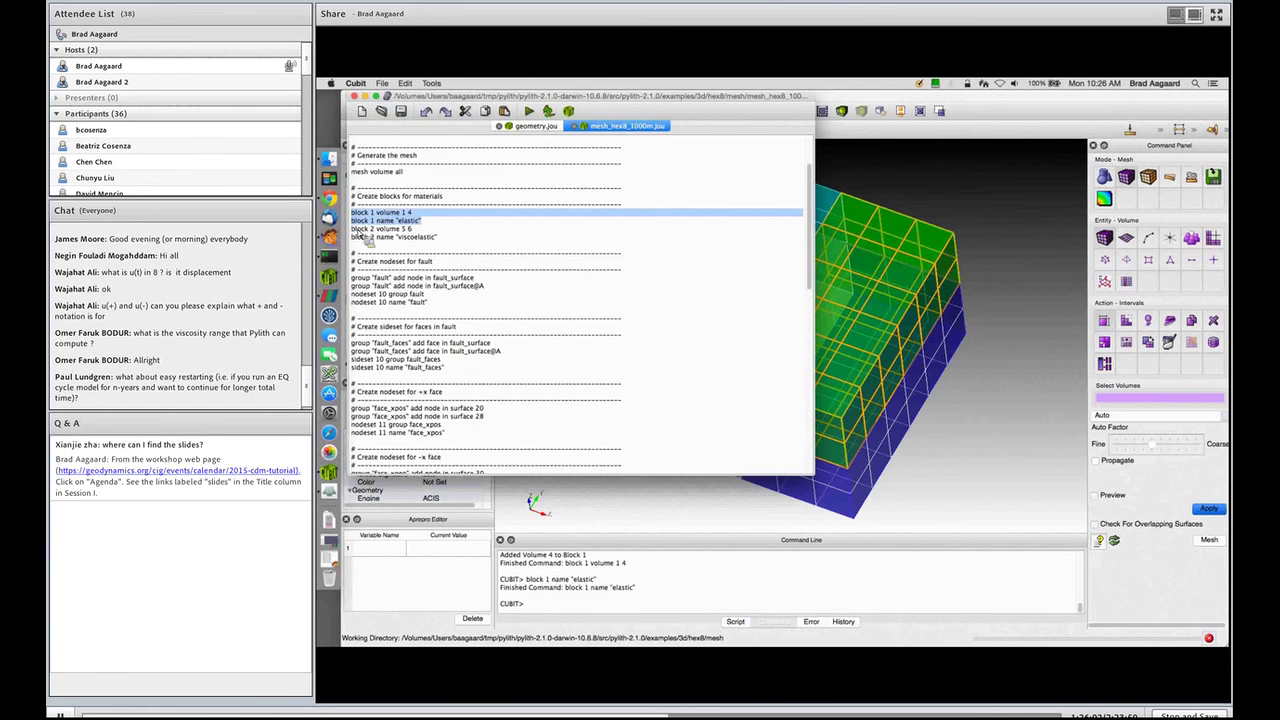
{"action": "left_click_drag", "start_coordinate": [352, 229], "coordinate": [437, 237]}
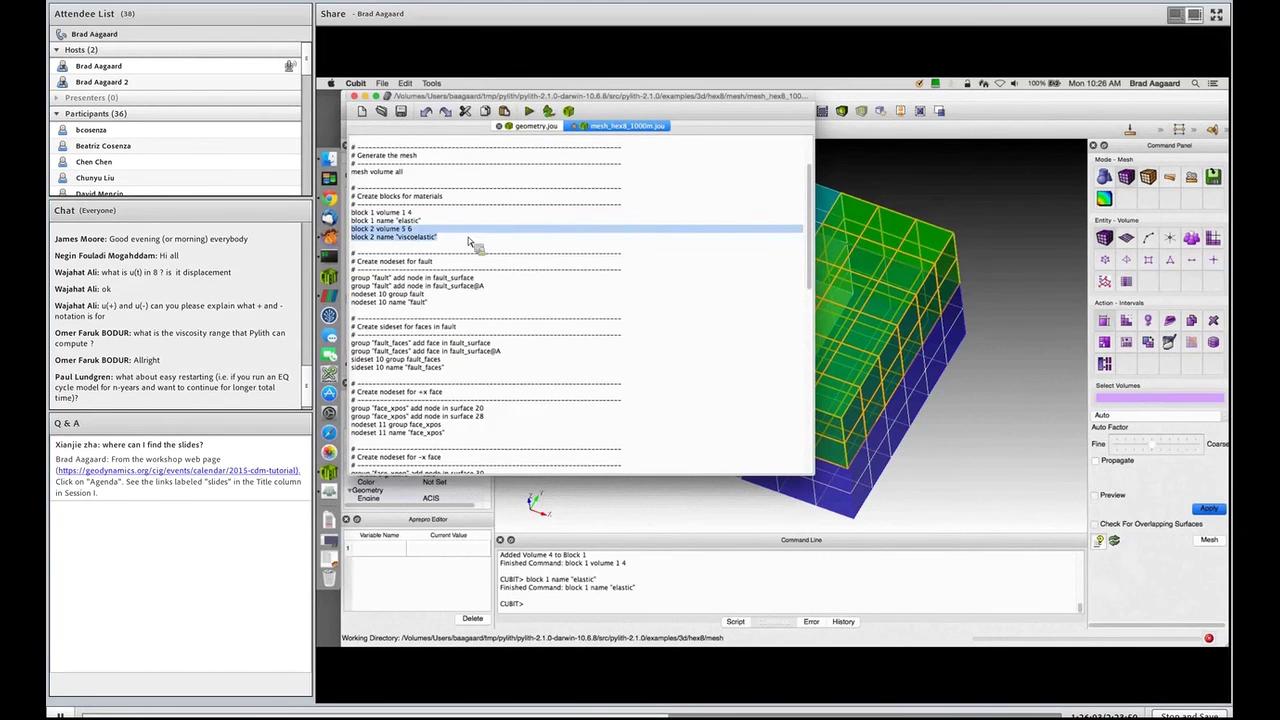
{"action": "right_click", "coordinate": [410, 242]}
{"action": "left_click", "coordinate": [428, 239]}
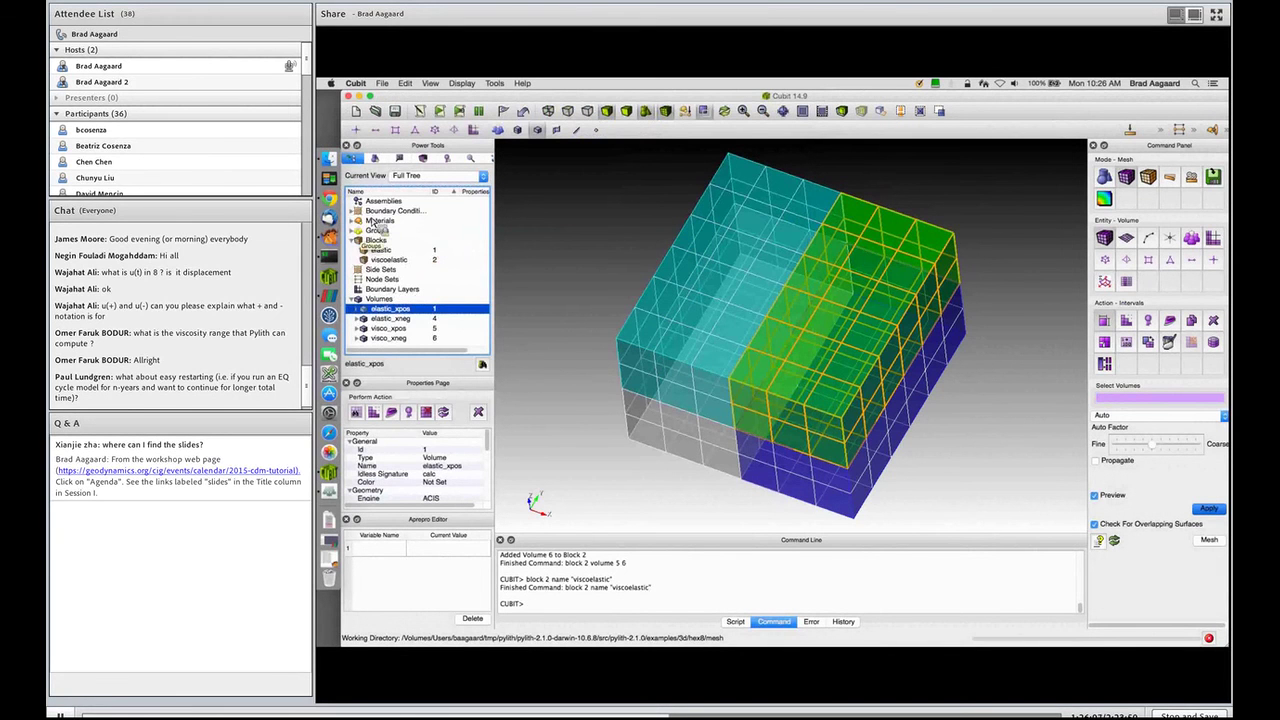
{"action": "left_click_drag", "start_coordinate": [389, 252], "coordinate": [386, 260]}
{"action": "left_click", "coordinate": [386, 260]}
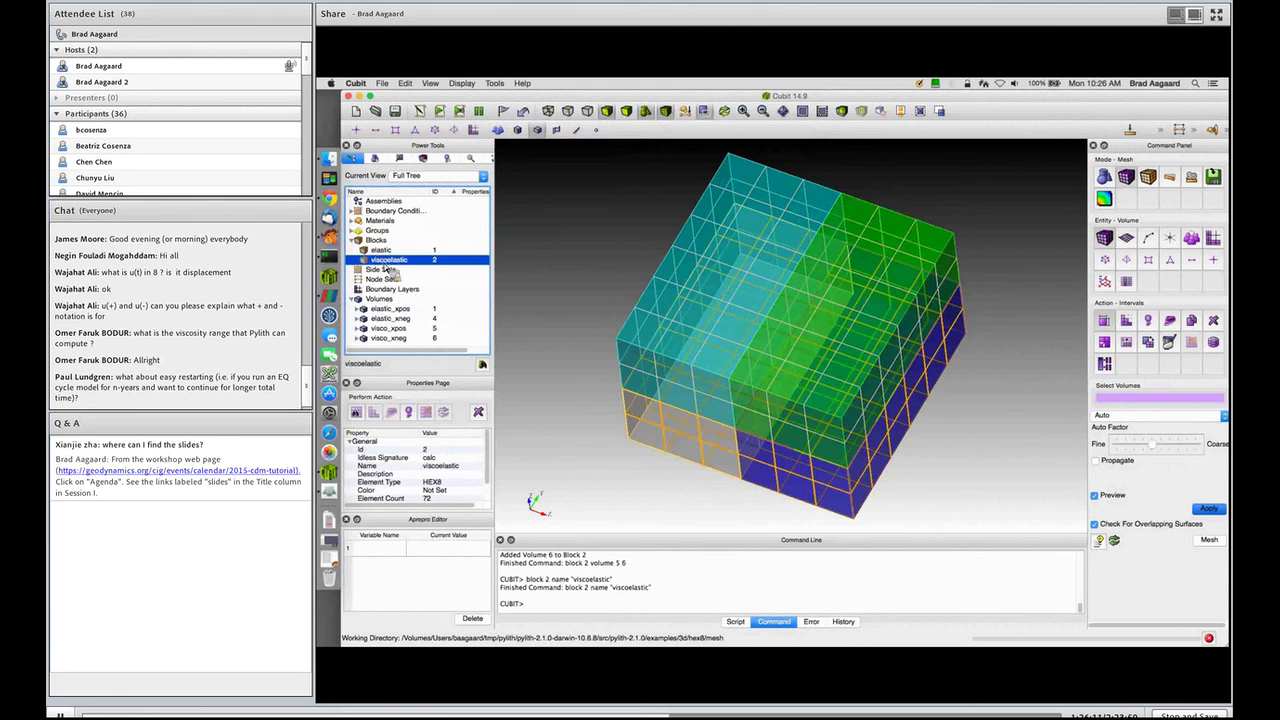
{"action": "left_click", "coordinate": [386, 251]}
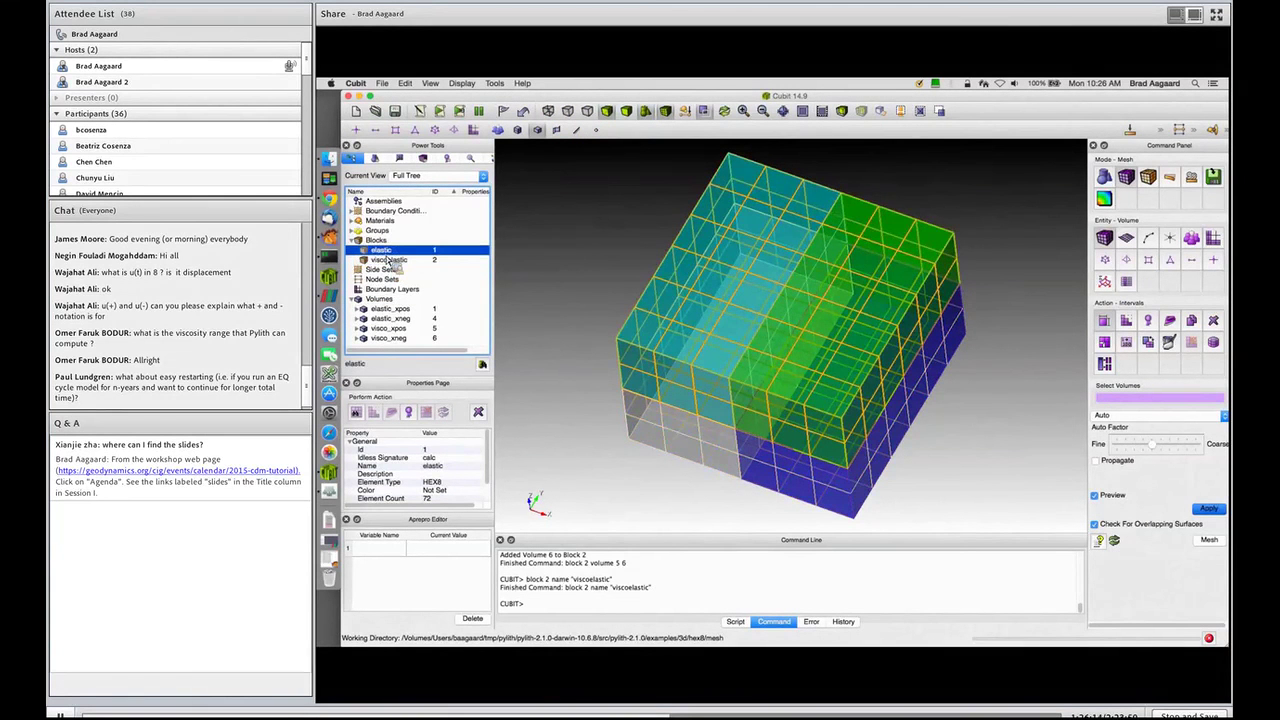
{"action": "left_click", "coordinate": [388, 260]}
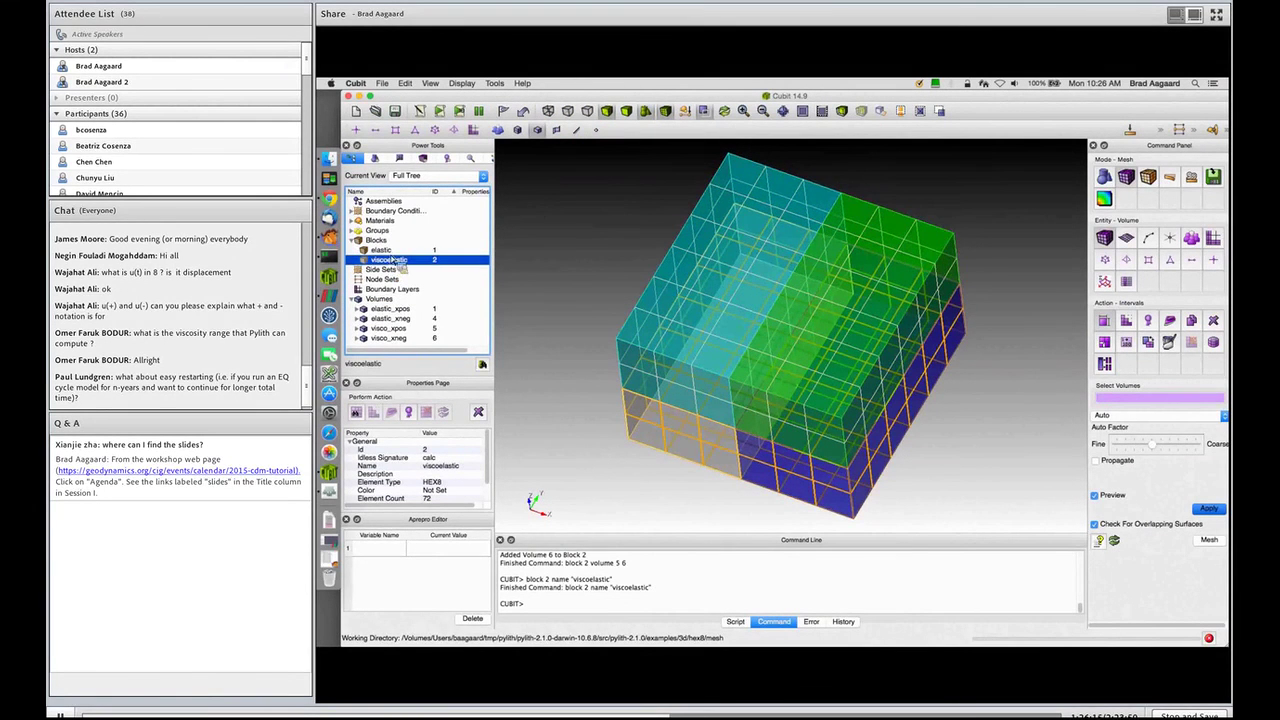
{"action": "left_click_drag", "start_coordinate": [434, 256], "coordinate": [440, 259]}
{"action": "left_click", "coordinate": [420, 110]}
Select the group "fault" lines for fault_surface and fault_surface@A under 'Create nodeset for fault'
{"action": "scroll", "coordinate": [420, 258], "scroll_direction": "down", "scroll_amount": 2}
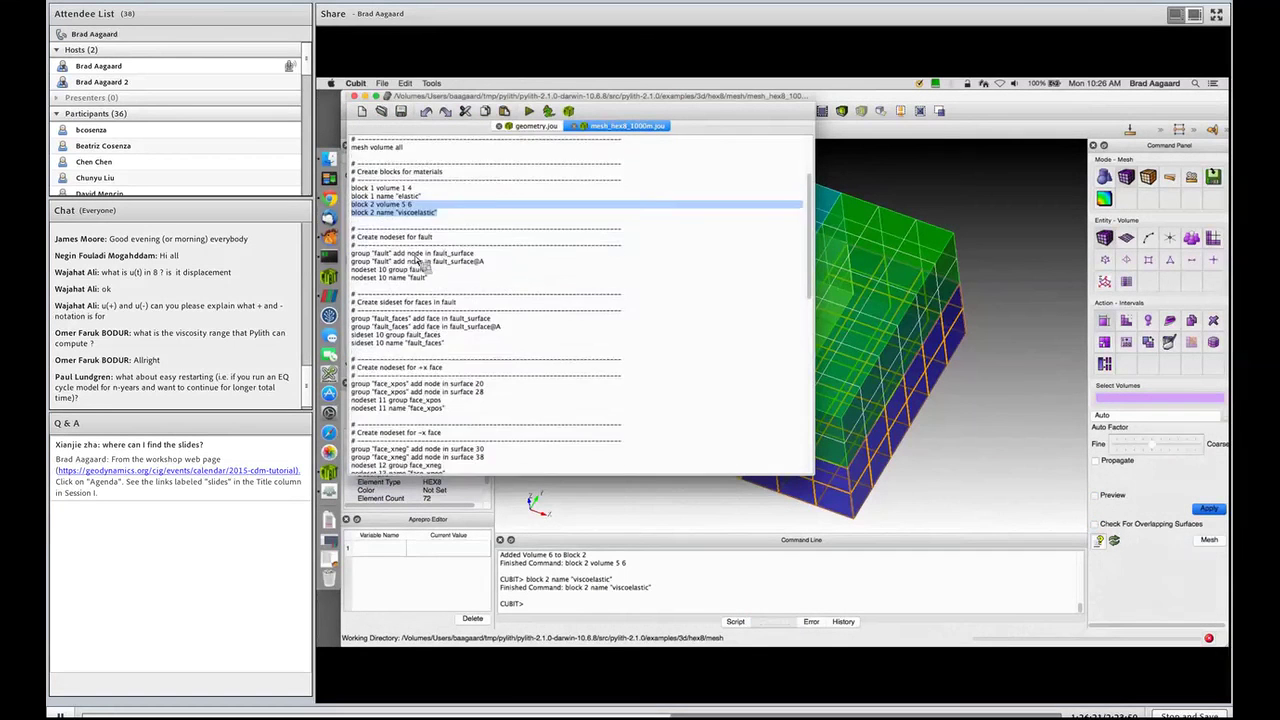
{"action": "scroll", "coordinate": [418, 258], "scroll_direction": "down", "scroll_amount": 1}
{"action": "scroll", "coordinate": [420, 262], "scroll_direction": "down", "scroll_amount": 1}
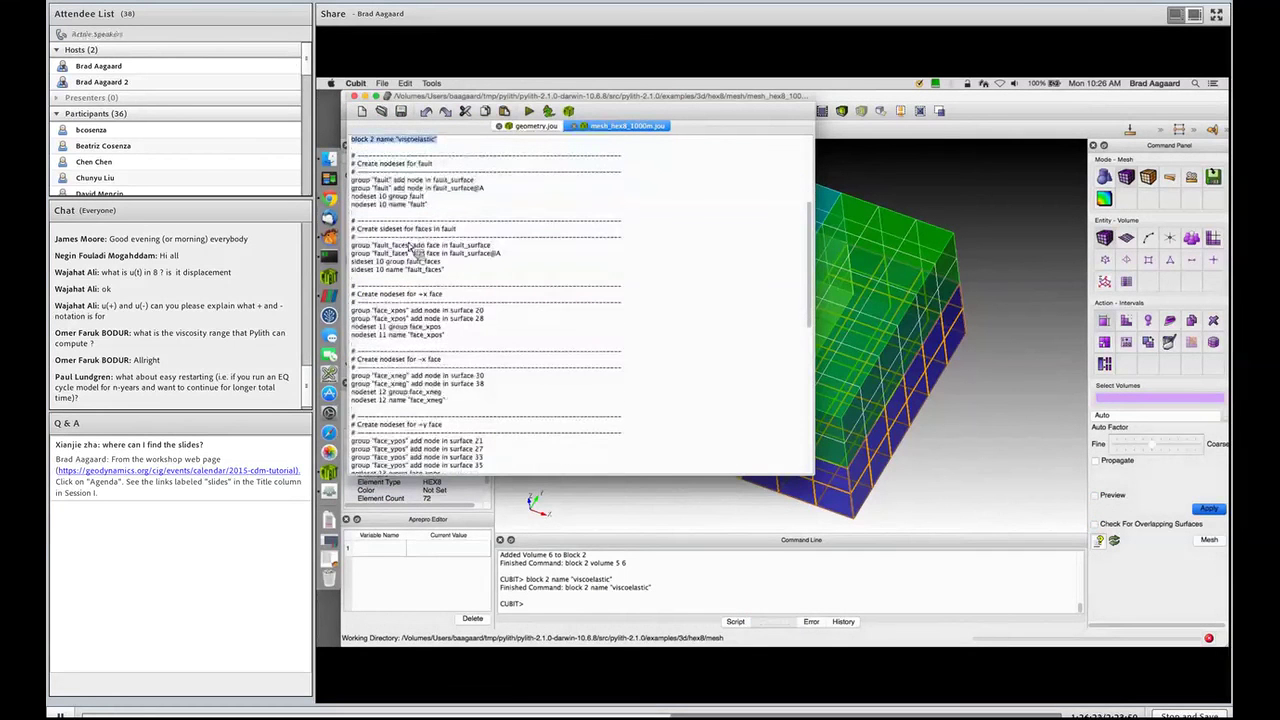
{"action": "double_click", "coordinate": [358, 183]}
{"action": "triple_click", "coordinate": [357, 188]}
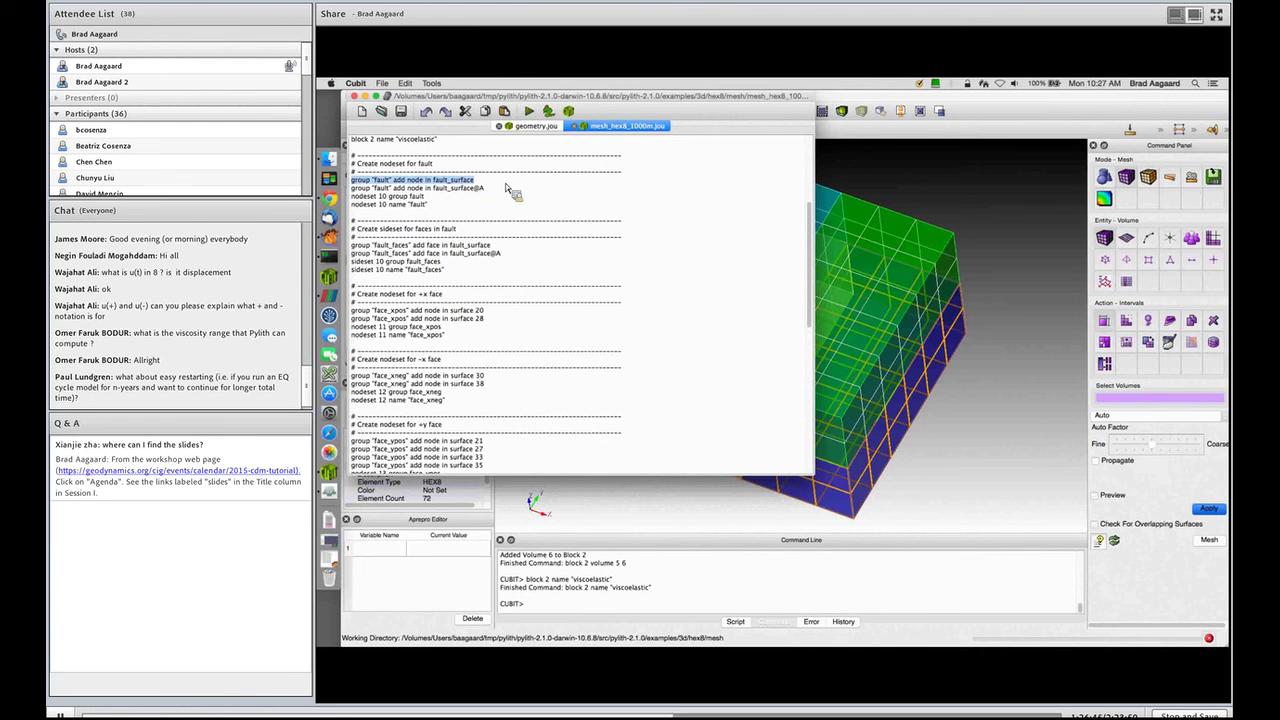
{"action": "left_click_drag", "start_coordinate": [506, 187], "coordinate": [508, 194]}
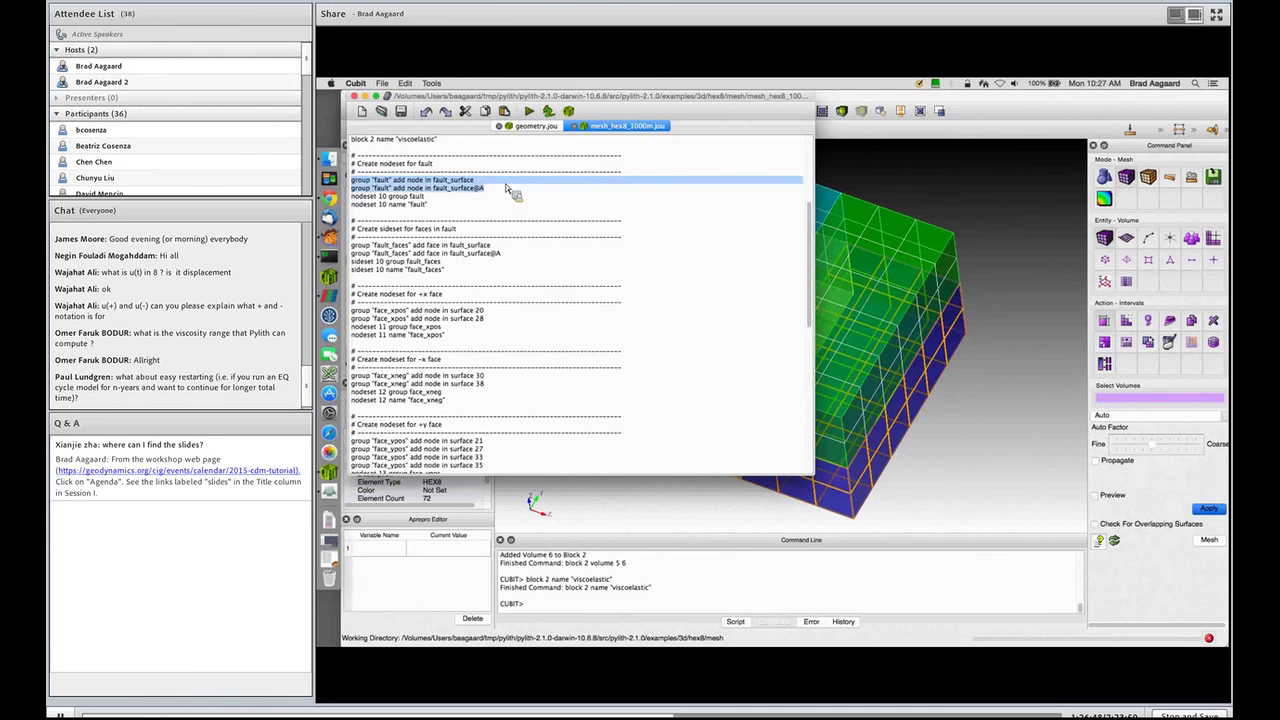
{"action": "left_click", "coordinate": [860, 188]}
{"action": "scroll", "coordinate": [785, 255], "scroll_direction": "down", "scroll_amount": 2}
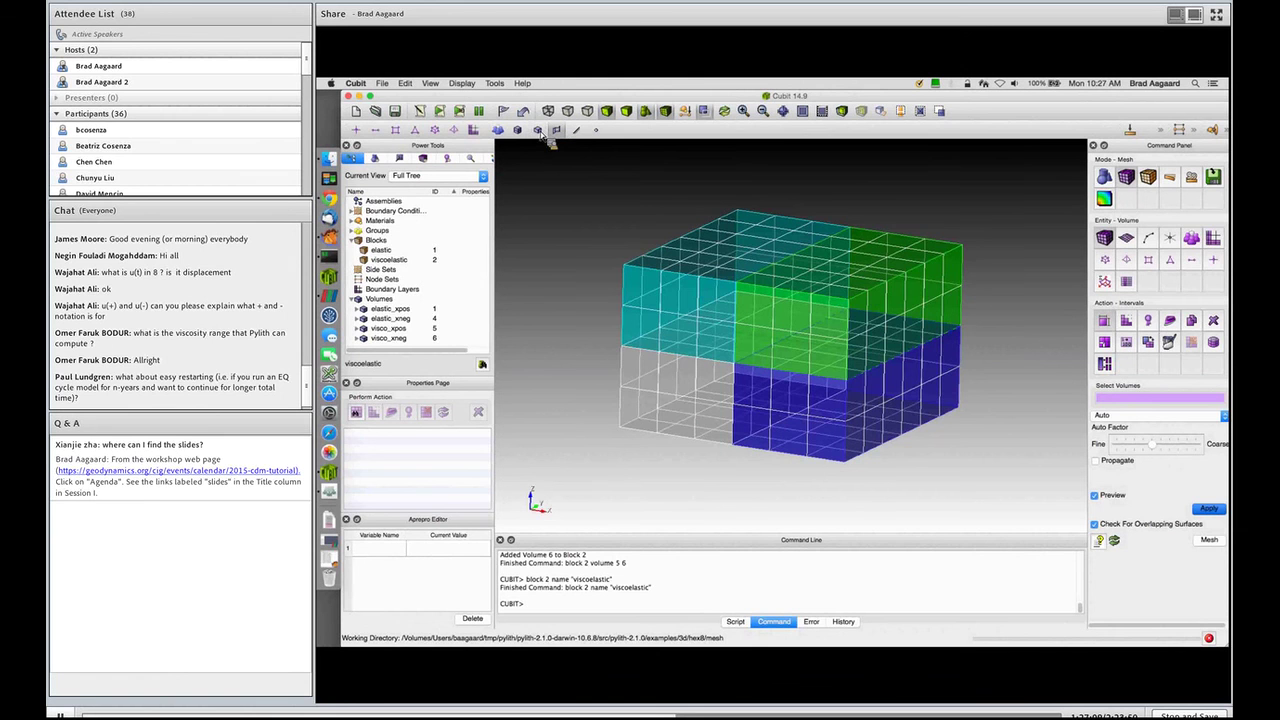
Pick surfaces on the mesh to identify fault_surface (Surface 22) and fault_surface@A (Surface 26)
{"action": "left_click_drag", "start_coordinate": [666, 180], "coordinate": [672, 195]}
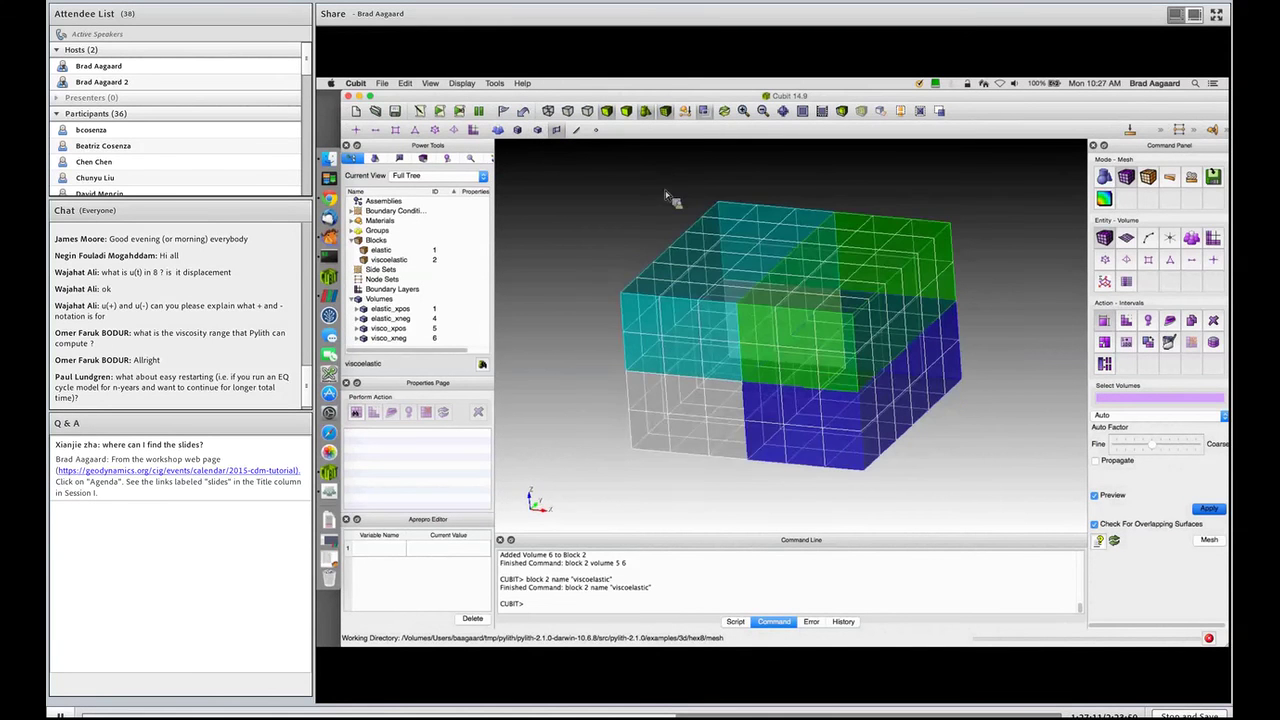
{"action": "left_click", "coordinate": [797, 280]}
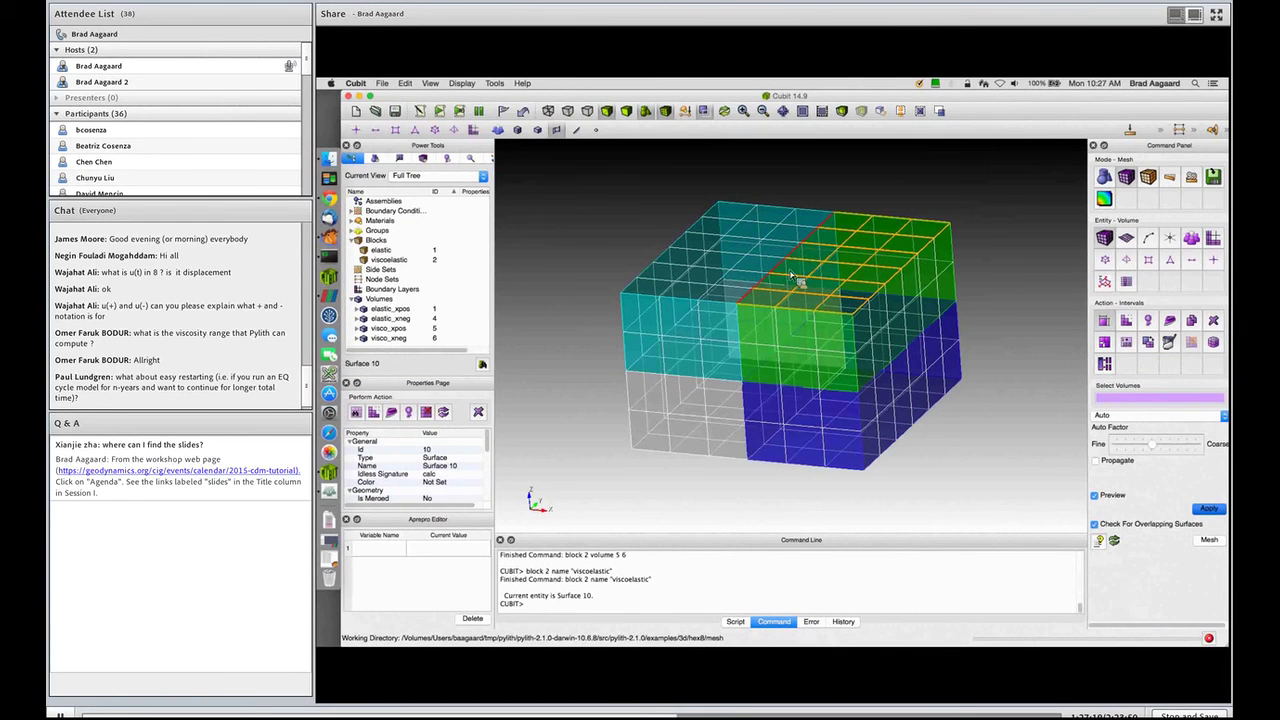
{"action": "left_click", "coordinate": [792, 277]}
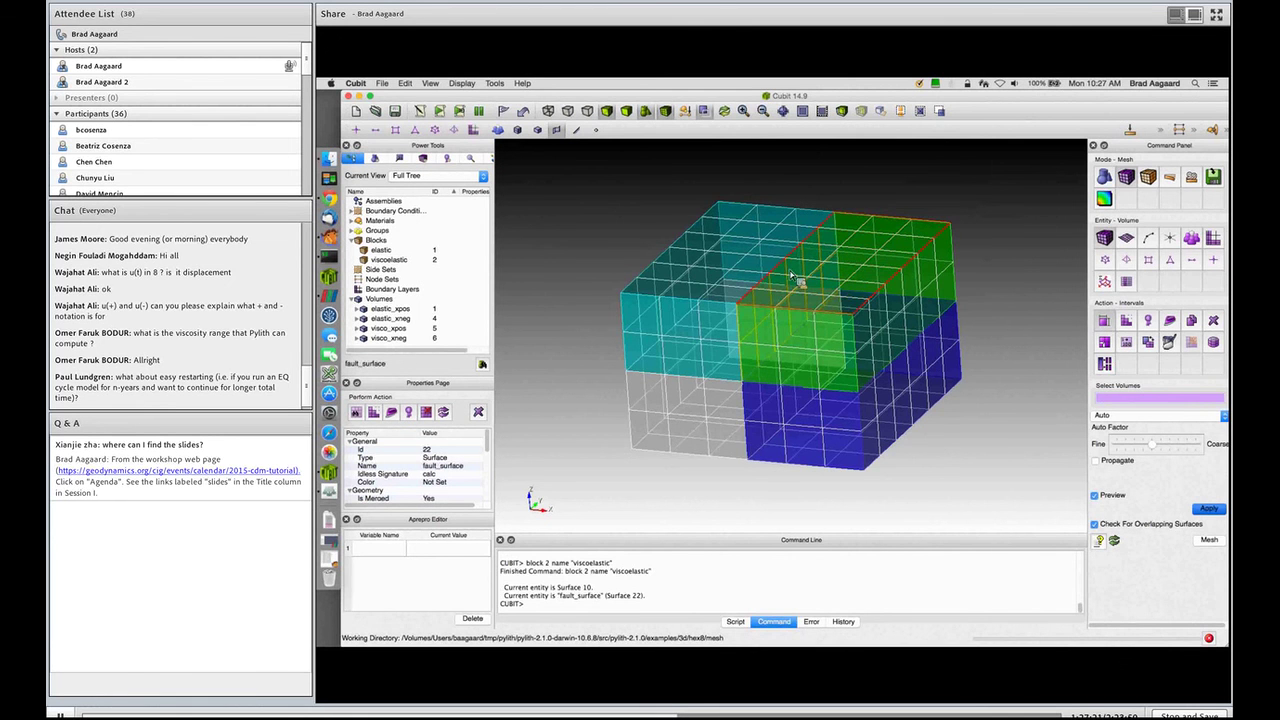
{"action": "mouse_move", "coordinate": [794, 280]}
{"action": "left_mouse_down"}
{"action": "mouse_move", "coordinate": [770, 298]}
{"action": "mouse_move", "coordinate": [820, 283]}
{"action": "mouse_move", "coordinate": [805, 282]}
{"action": "left_mouse_up"}
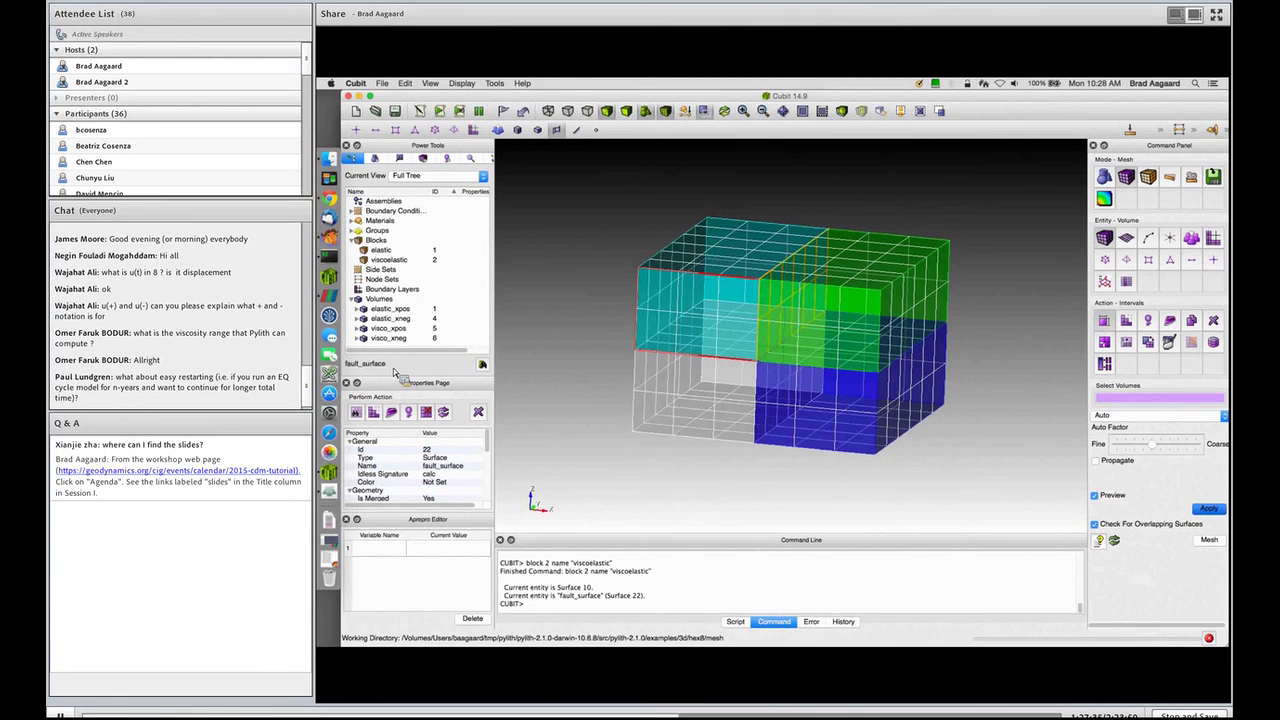
{"action": "left_click", "coordinate": [779, 383]}
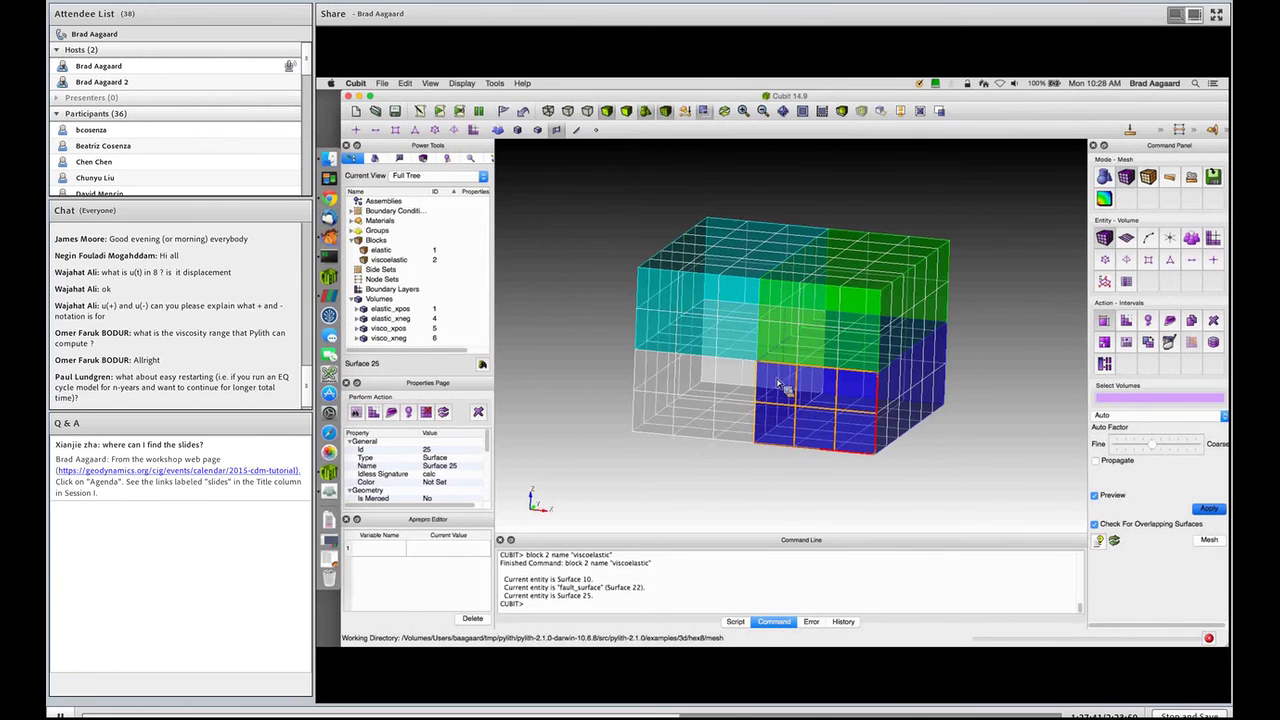
{"action": "left_click", "coordinate": [779, 383]}
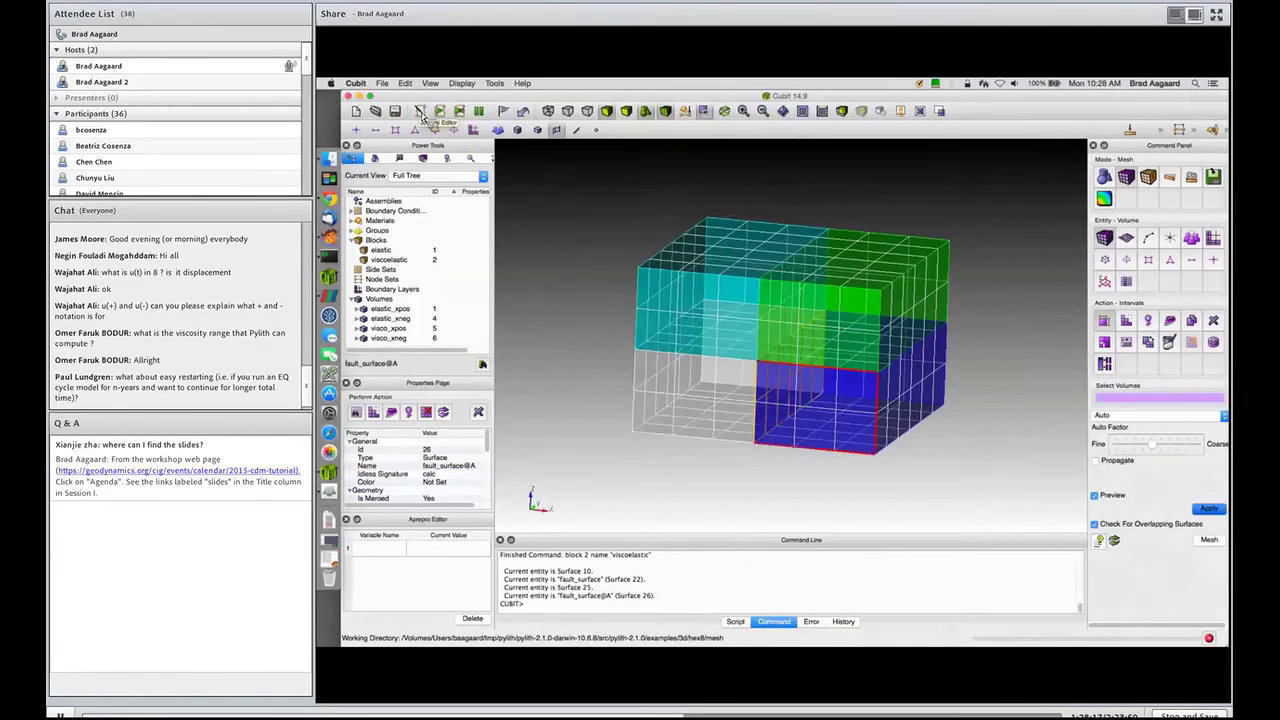
Run the group "fault" lines and nodeset 10 commands to create node set 'fault'
{"action": "left_click", "coordinate": [430, 112]}
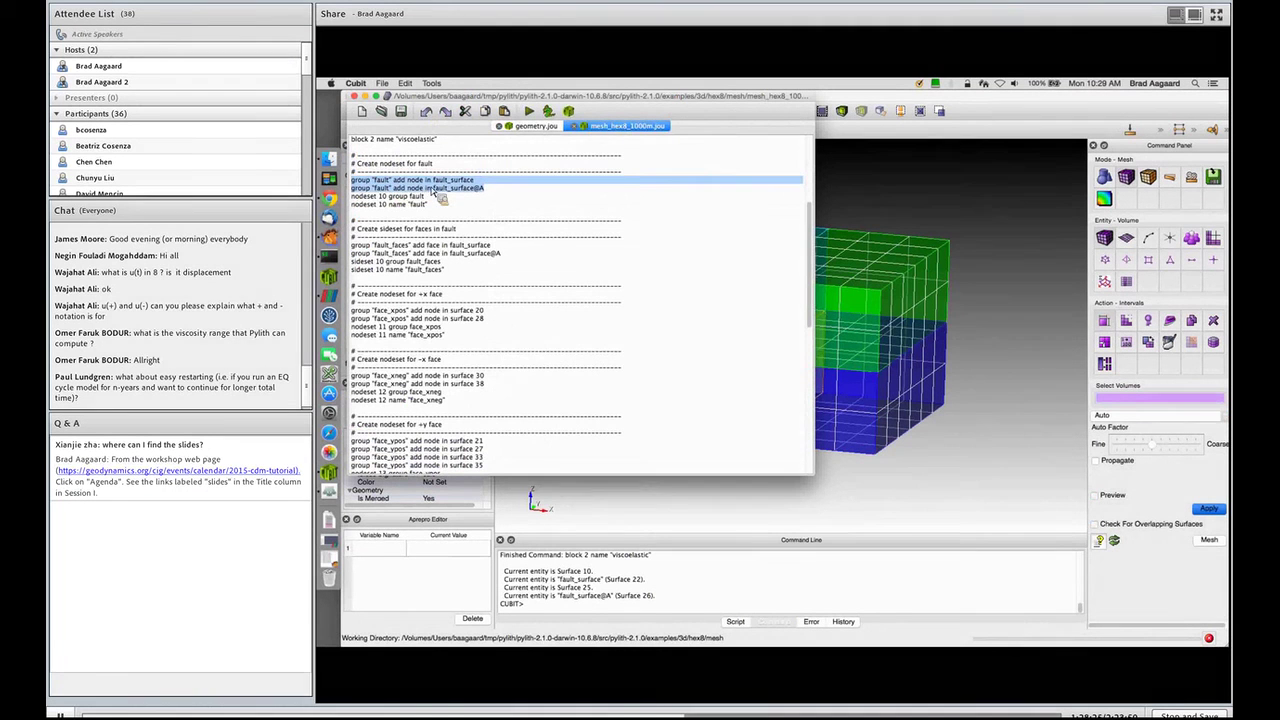
{"action": "right_click", "coordinate": [424, 190]}
{"action": "left_click", "coordinate": [440, 190]}
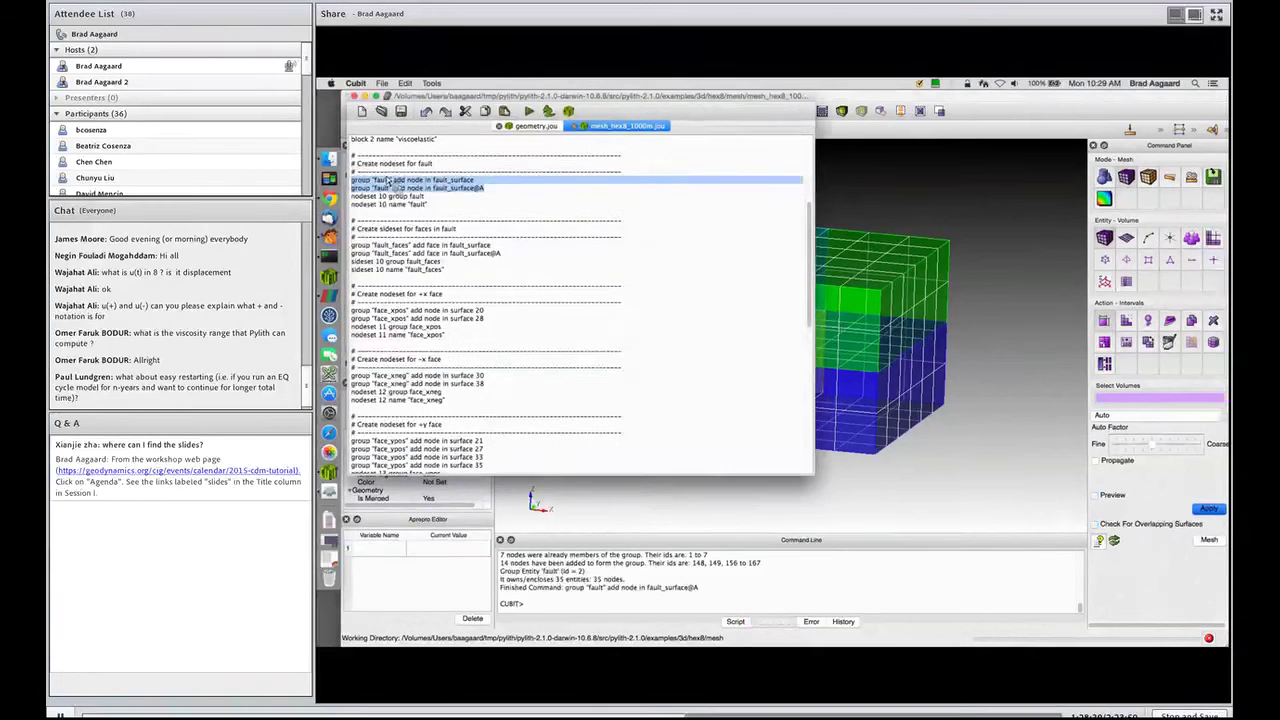
{"action": "left_click_drag", "start_coordinate": [351, 197], "coordinate": [412, 212]}
{"action": "right_click", "coordinate": [412, 207]}
{"action": "left_click", "coordinate": [415, 210]}
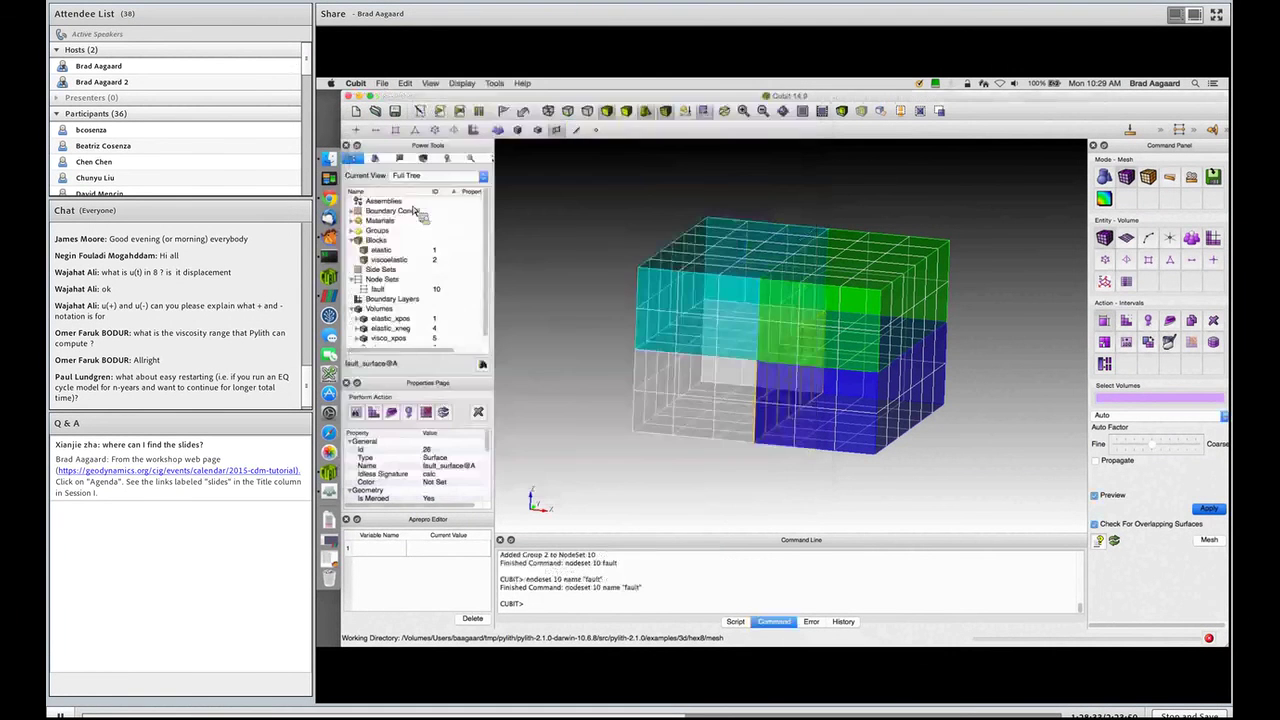
{"action": "left_click_drag", "start_coordinate": [413, 210], "coordinate": [379, 289]}
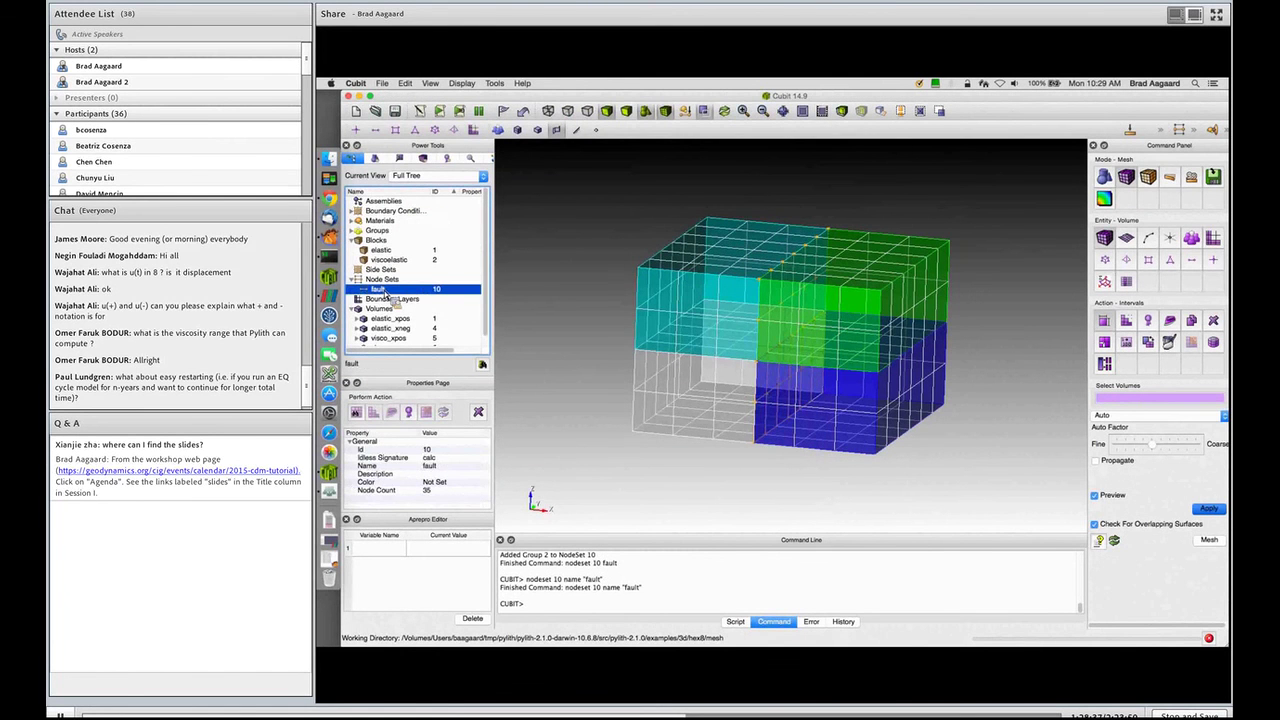
Hide the mesh lines and rotate the model to view the 35 fault nodes
{"action": "left_click", "coordinate": [668, 112]}
{"action": "left_click_drag", "start_coordinate": [757, 294], "coordinate": [729, 295]}
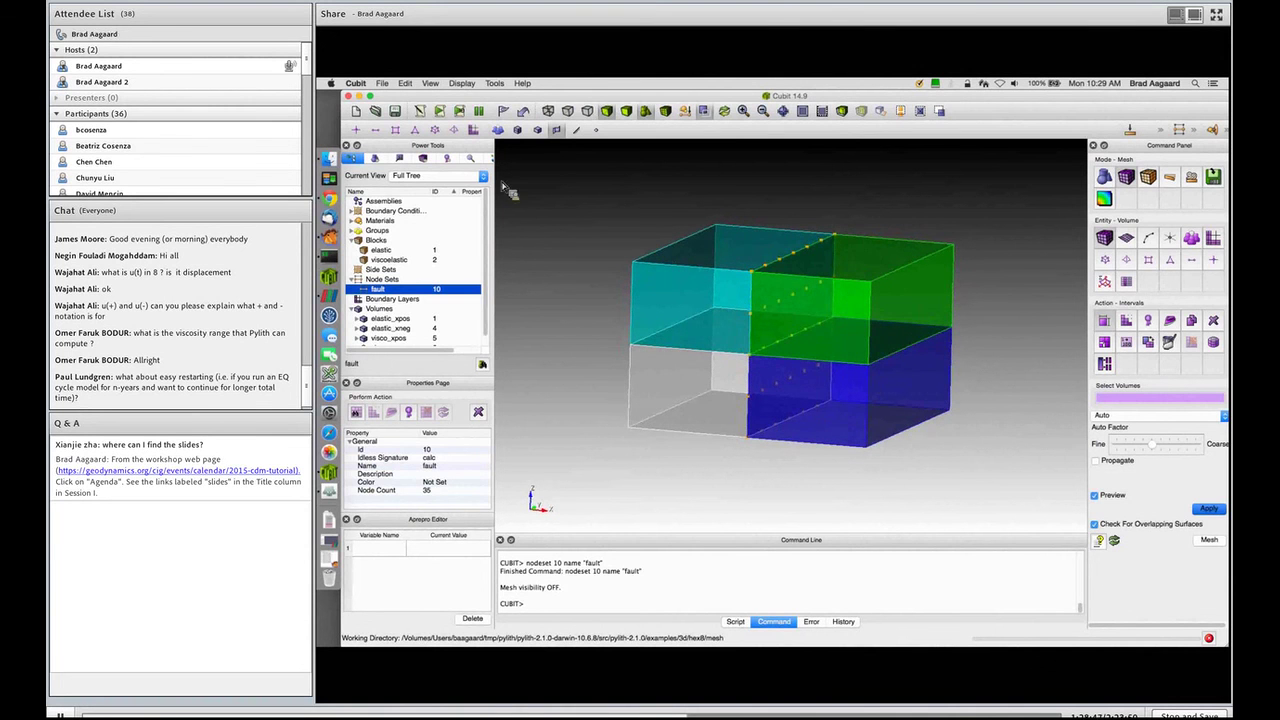
{"action": "left_click", "coordinate": [460, 111]}
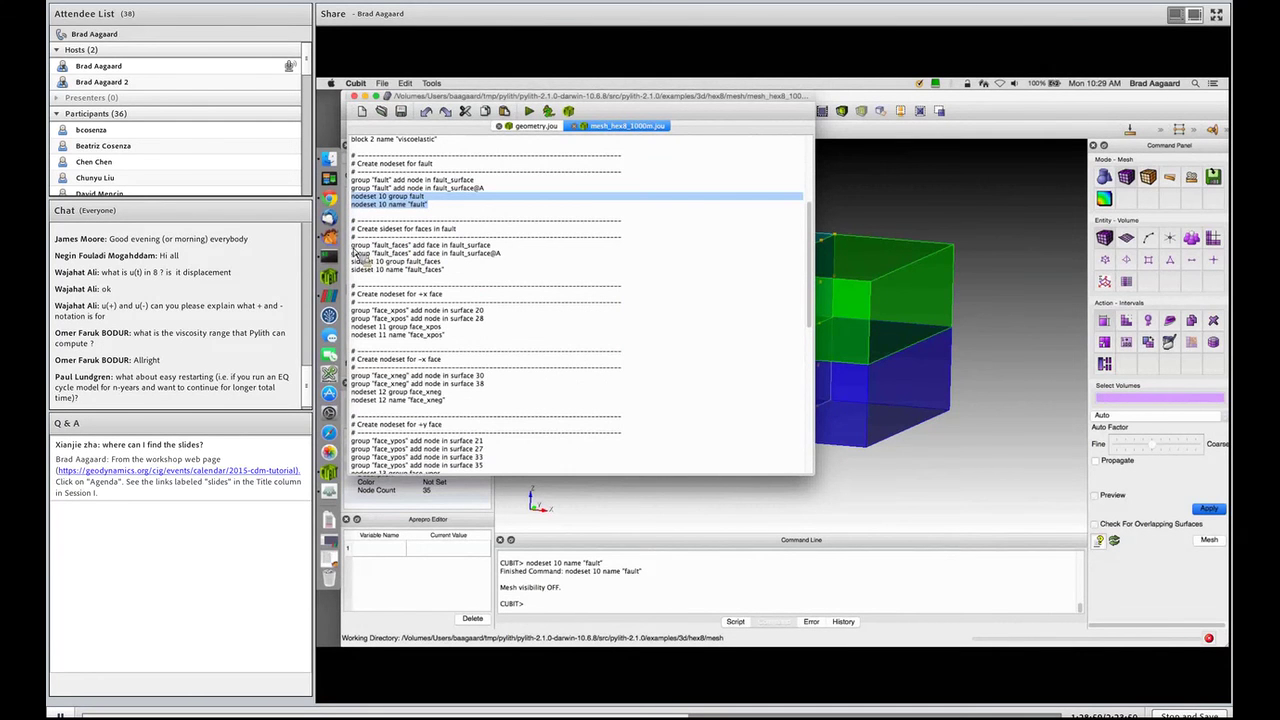
Run the nodeset commands creating face_xpos, face_xneg, face_ypos and face_yneg (sets 11–14)
{"action": "scroll", "coordinate": [357, 255], "scroll_direction": "down", "scroll_amount": 1}
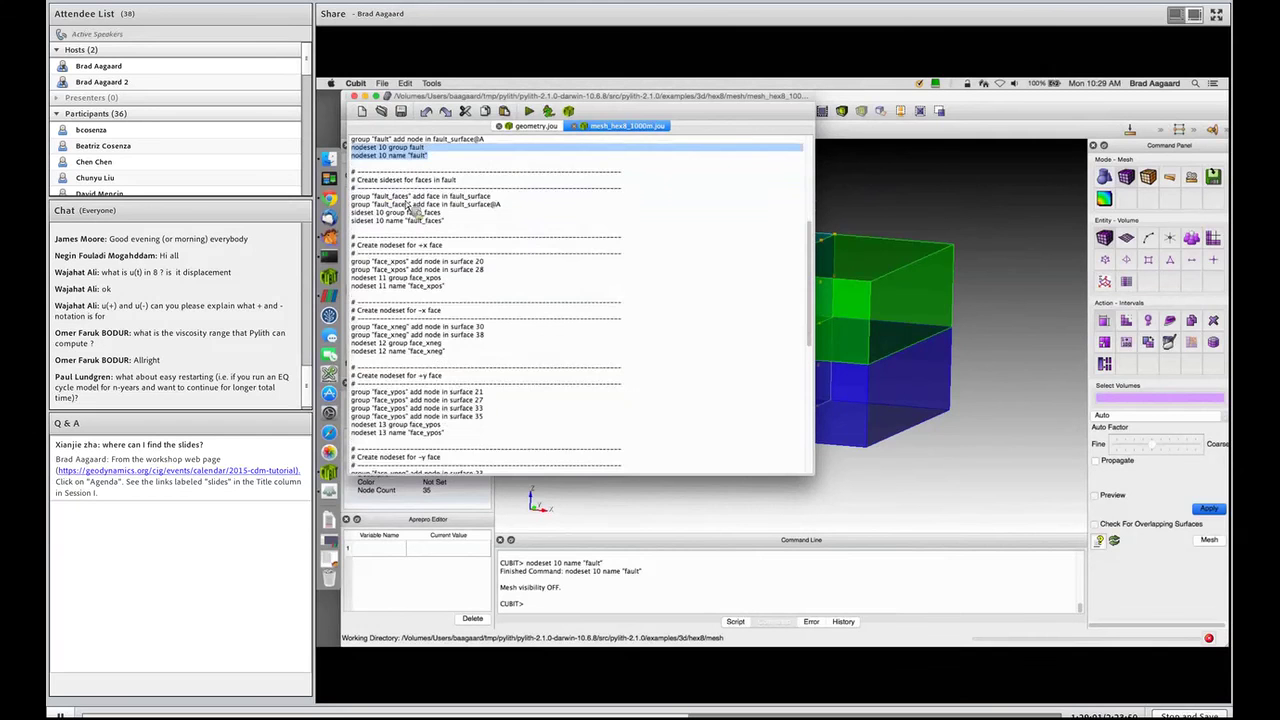
{"action": "scroll", "coordinate": [407, 205], "scroll_direction": "down", "scroll_amount": 2}
{"action": "scroll", "coordinate": [407, 205], "scroll_direction": "down", "scroll_amount": 1}
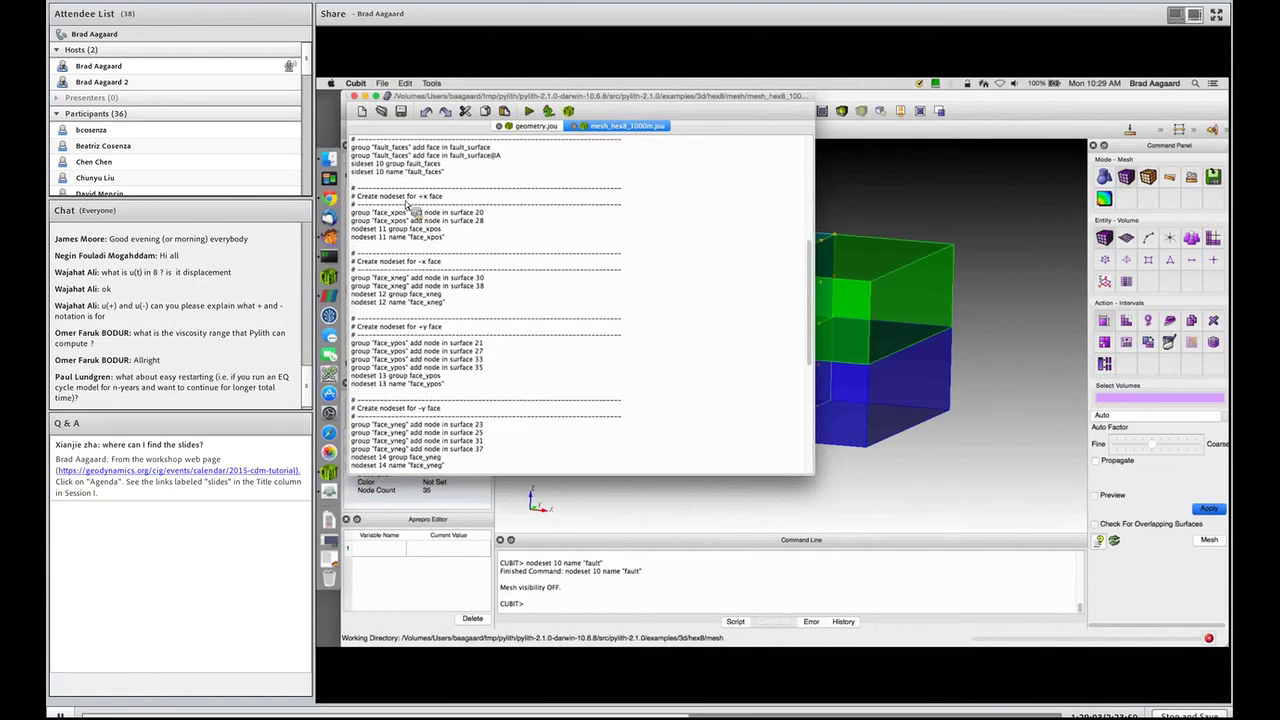
{"action": "scroll", "coordinate": [414, 198], "scroll_direction": "down", "scroll_amount": 1}
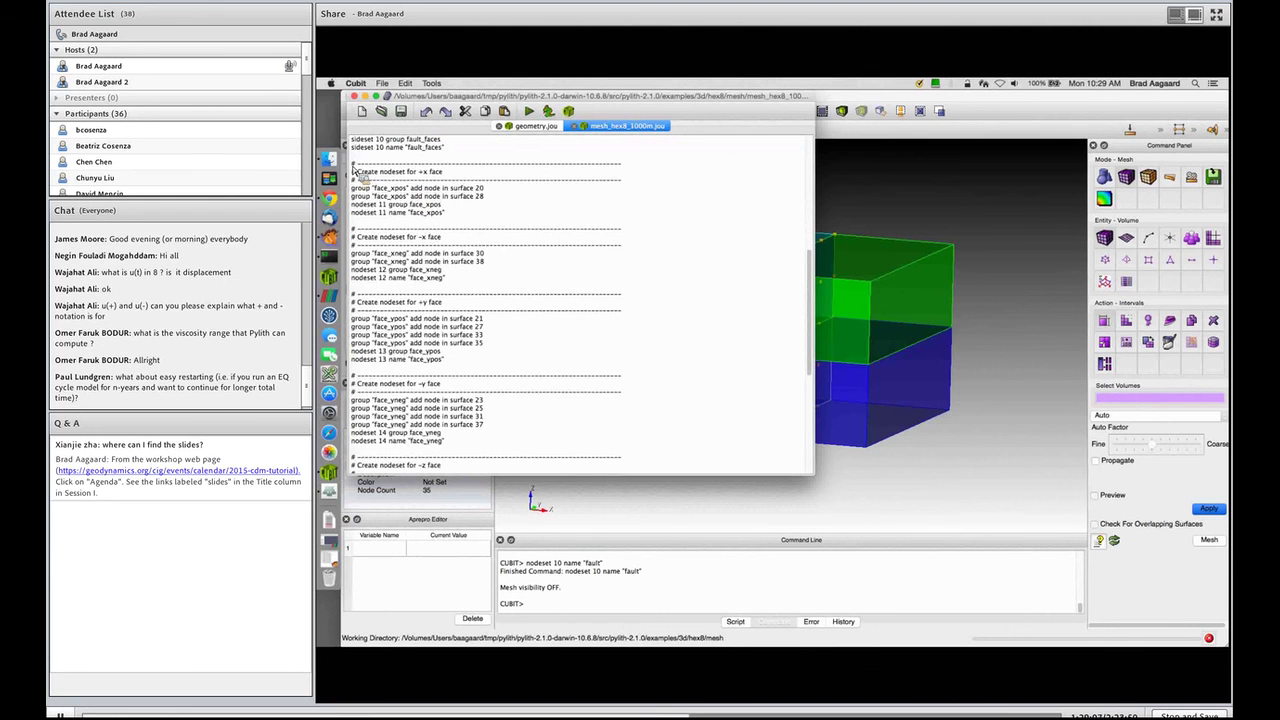
{"action": "left_click_drag", "start_coordinate": [354, 166], "coordinate": [512, 397]}
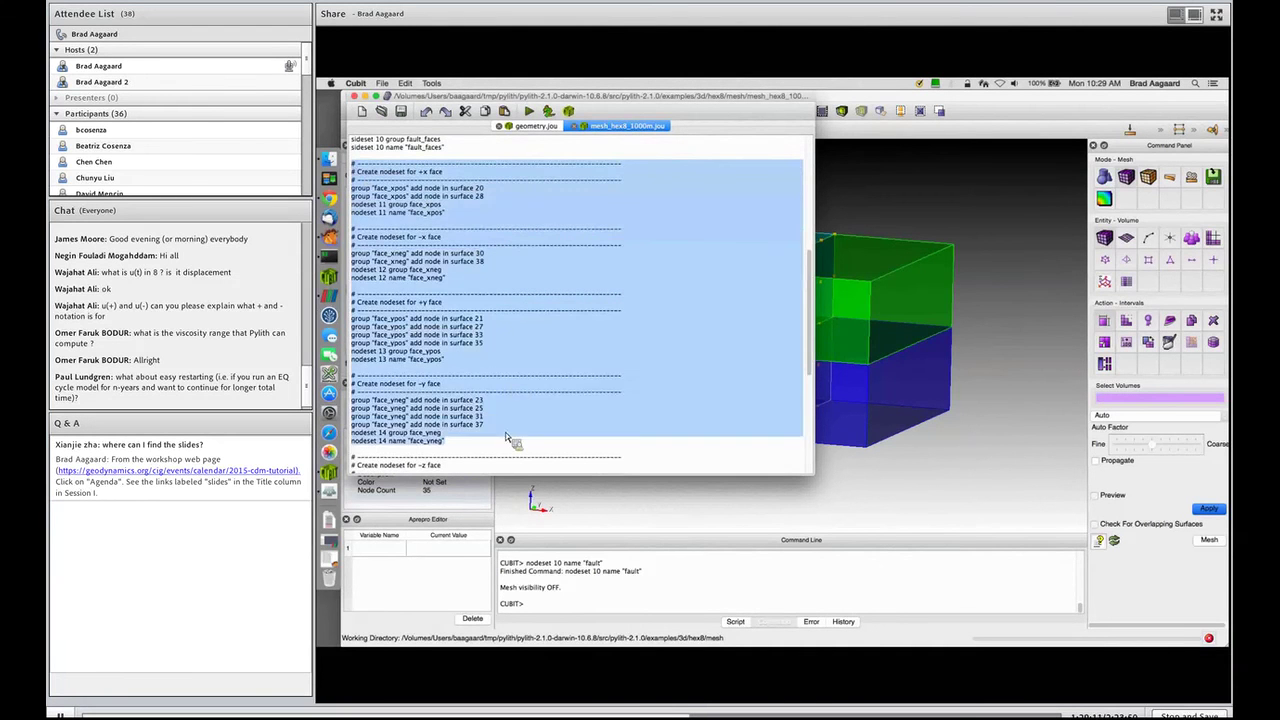
{"action": "right_click", "coordinate": [429, 243]}
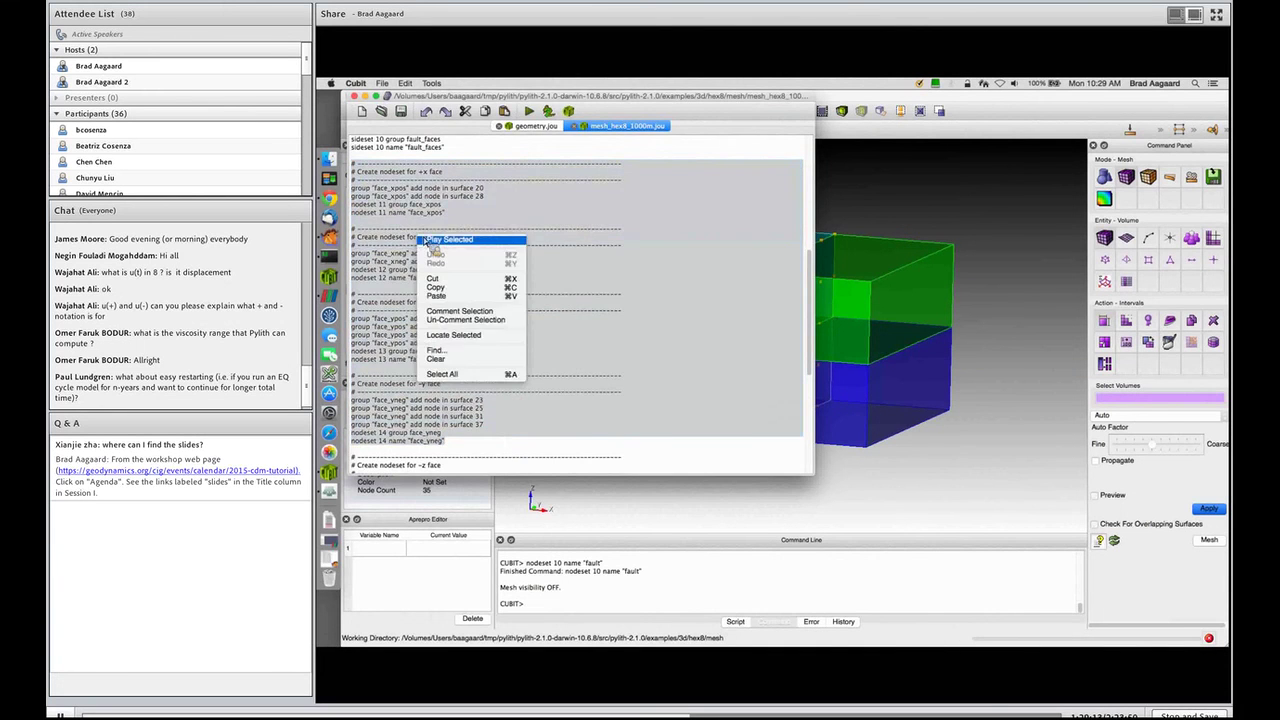
{"action": "left_click", "coordinate": [431, 241]}
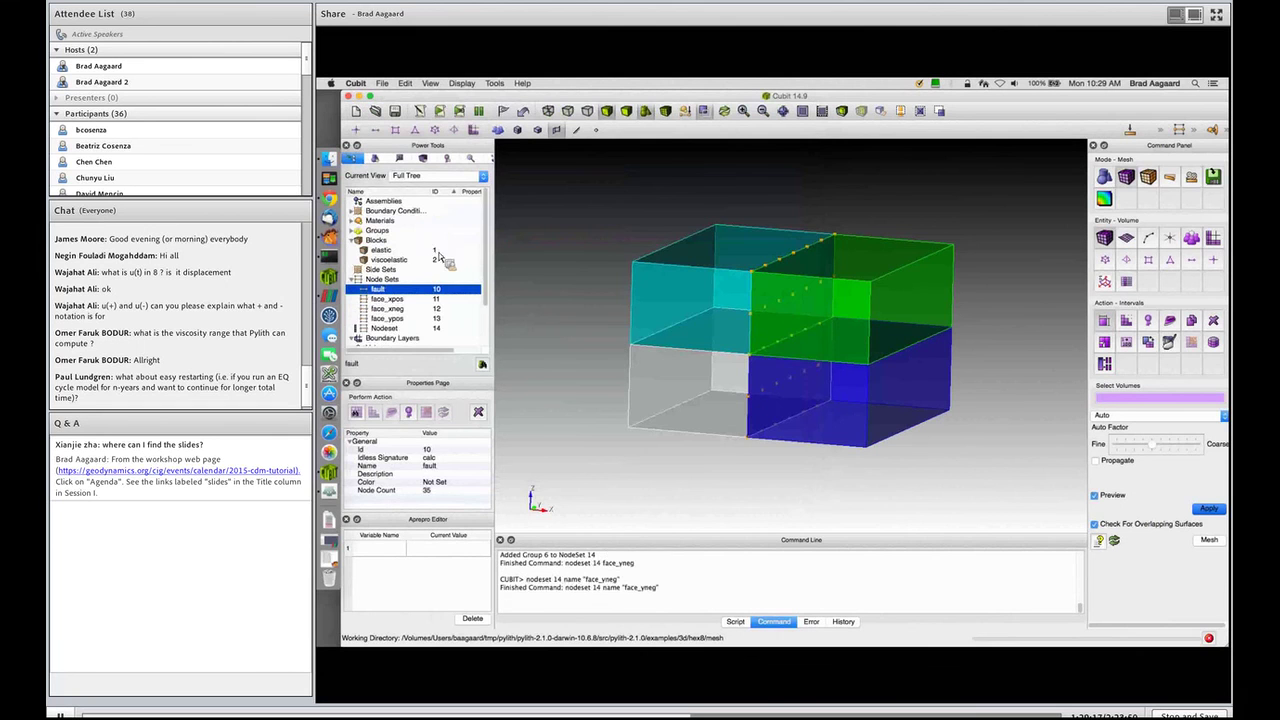
Display the face_xpos, face_ypos and face_yneg node sets to check their nodes
{"action": "left_click", "coordinate": [388, 299]}
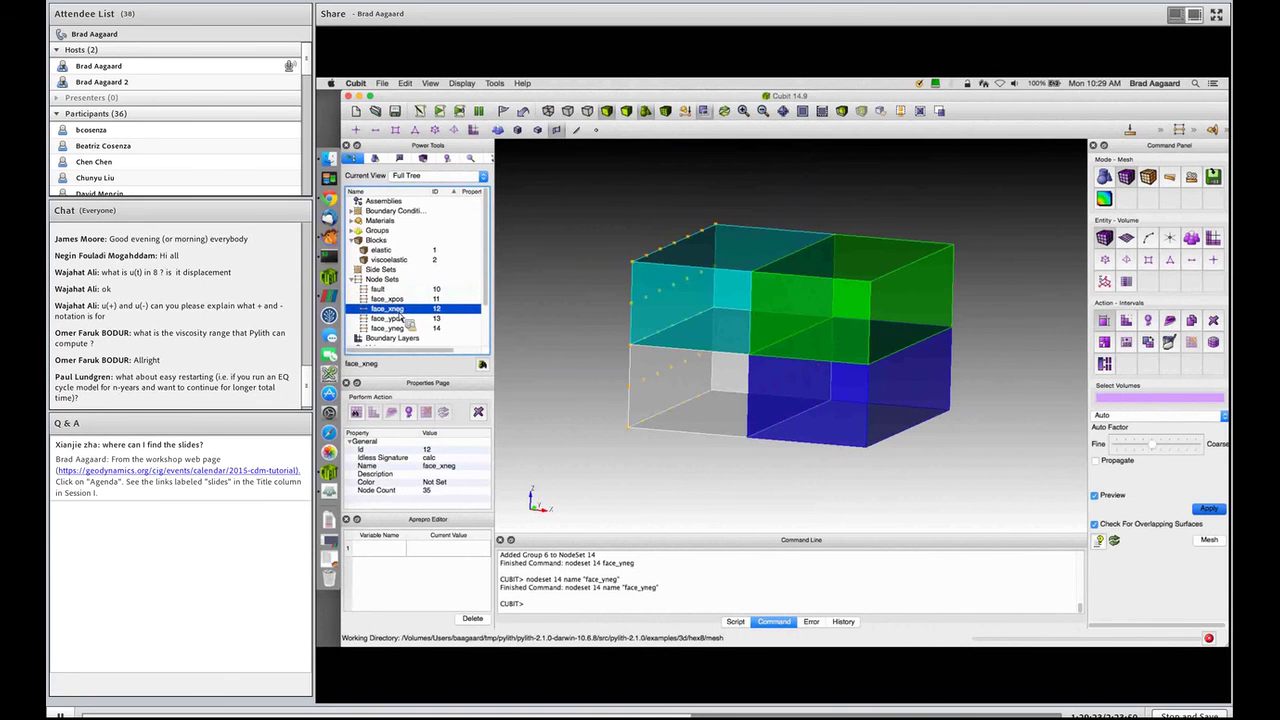
{"action": "left_click", "coordinate": [400, 318]}
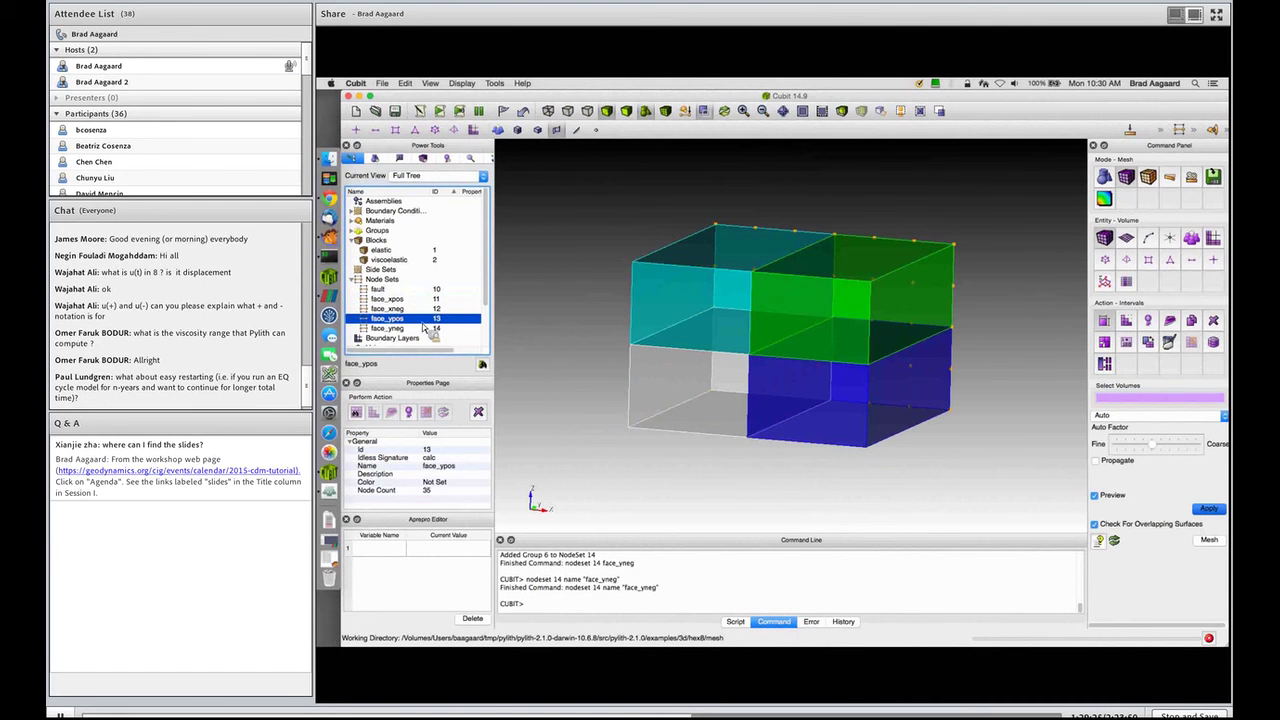
{"action": "left_click_drag", "start_coordinate": [785, 312], "coordinate": [752, 332]}
{"action": "left_click", "coordinate": [385, 328]}
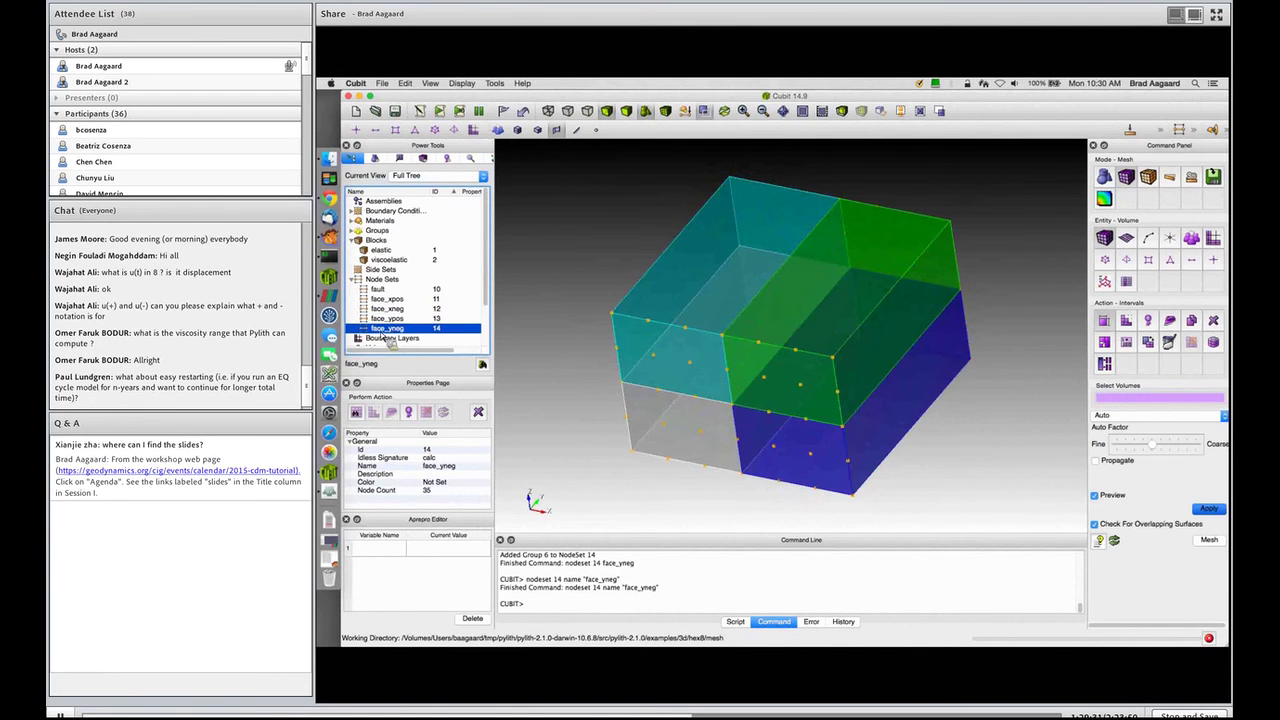
Run the face_zneg lines to create node set 15 for the bottom face
{"action": "left_click", "coordinate": [435, 131]}
{"action": "scroll", "coordinate": [435, 353], "scroll_direction": "down", "scroll_amount": 5}
{"action": "scroll", "coordinate": [435, 353], "scroll_direction": "down", "scroll_amount": 3}
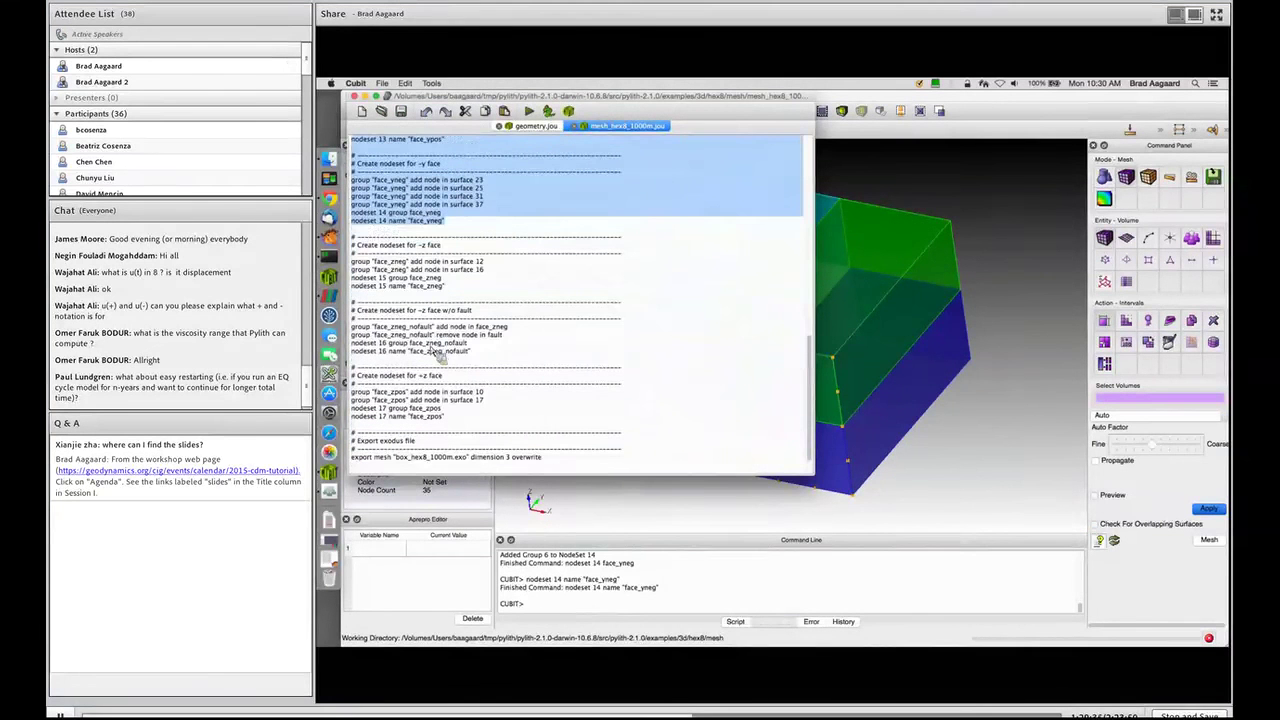
{"action": "left_click_drag", "start_coordinate": [353, 262], "coordinate": [488, 288]}
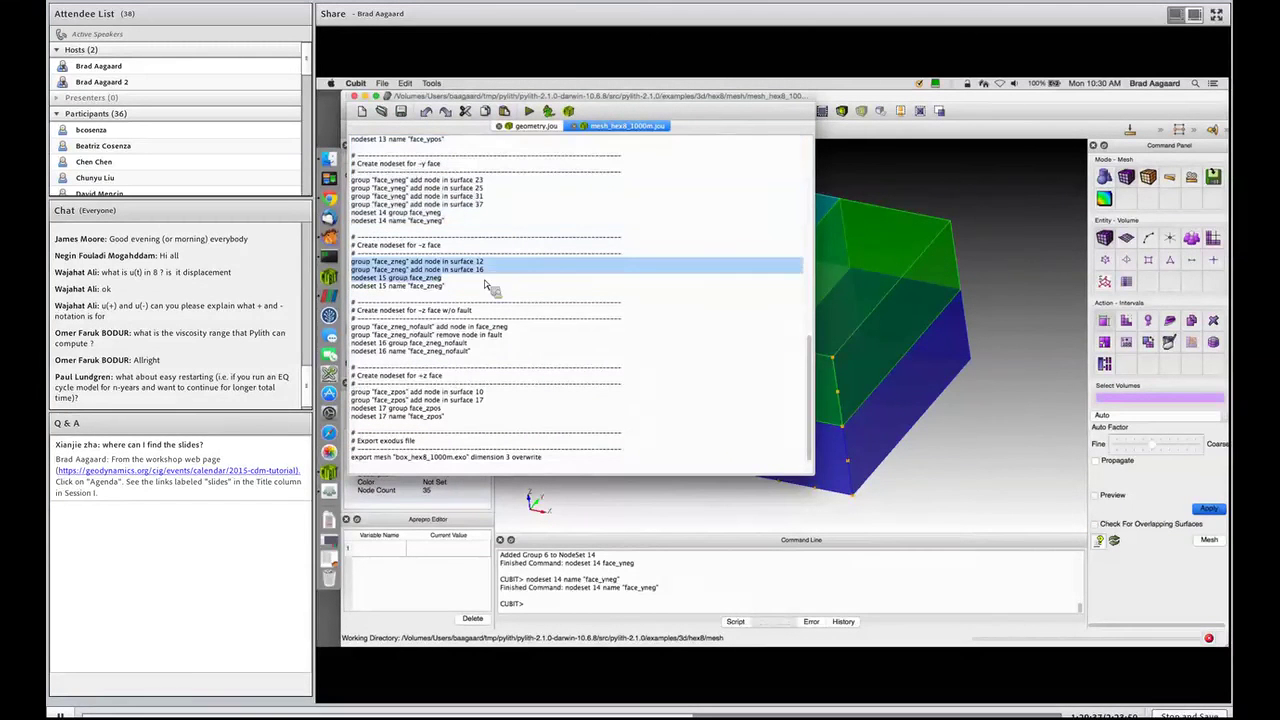
{"action": "right_click", "coordinate": [410, 288]}
{"action": "left_click", "coordinate": [412, 289]}
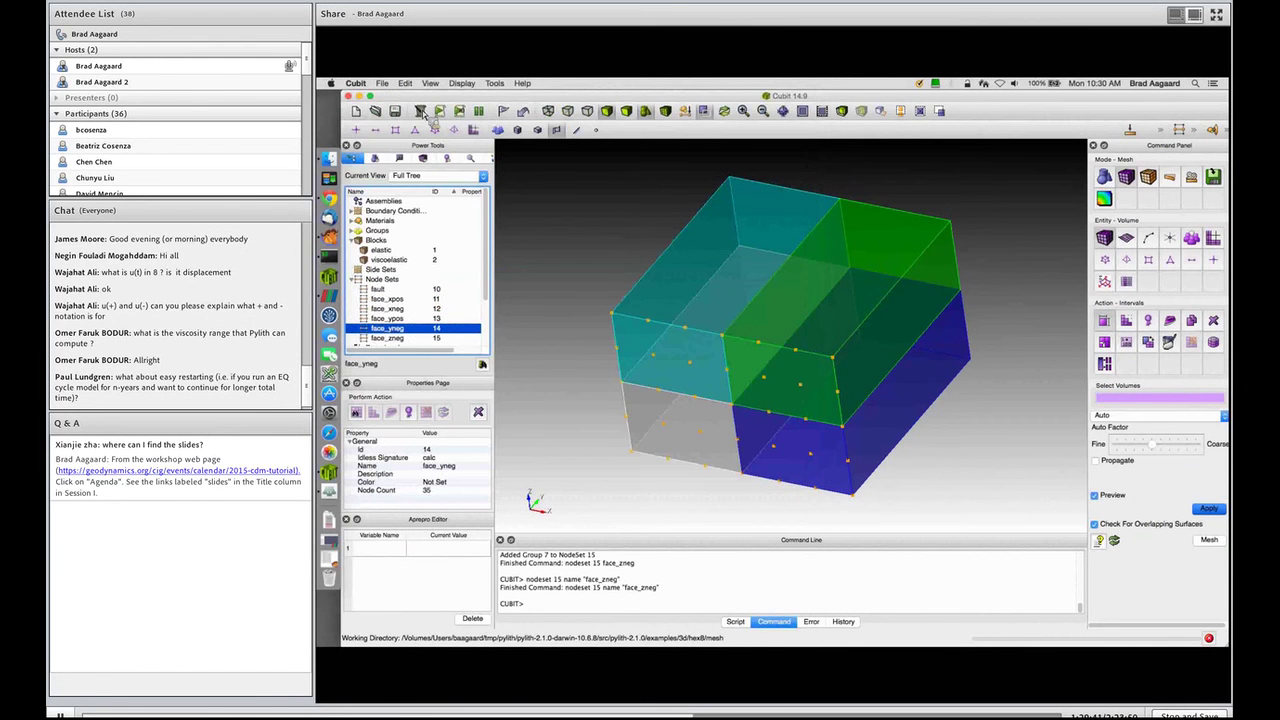
Run the lines creating node set 16 face_zneg_nofault, removing the fault nodes
{"action": "left_click", "coordinate": [428, 112]}
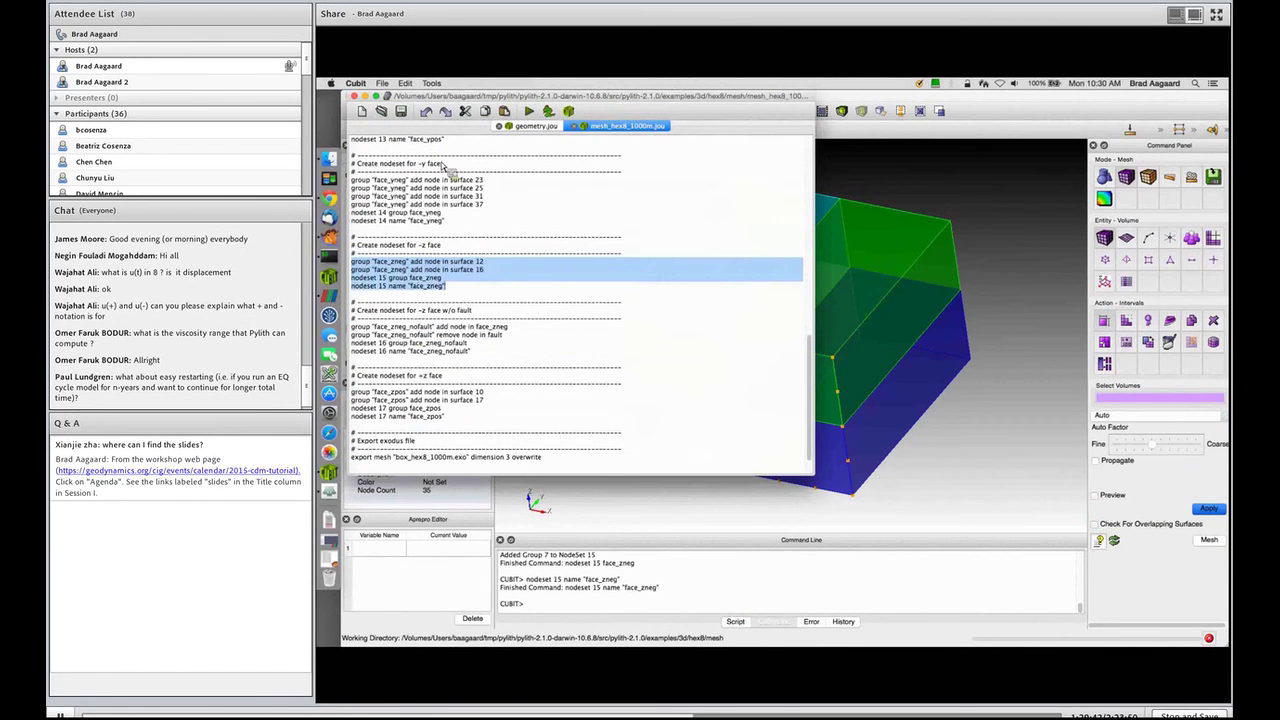
{"action": "left_click", "coordinate": [359, 335]}
{"action": "left_click_drag", "start_coordinate": [352, 330], "coordinate": [514, 338]}
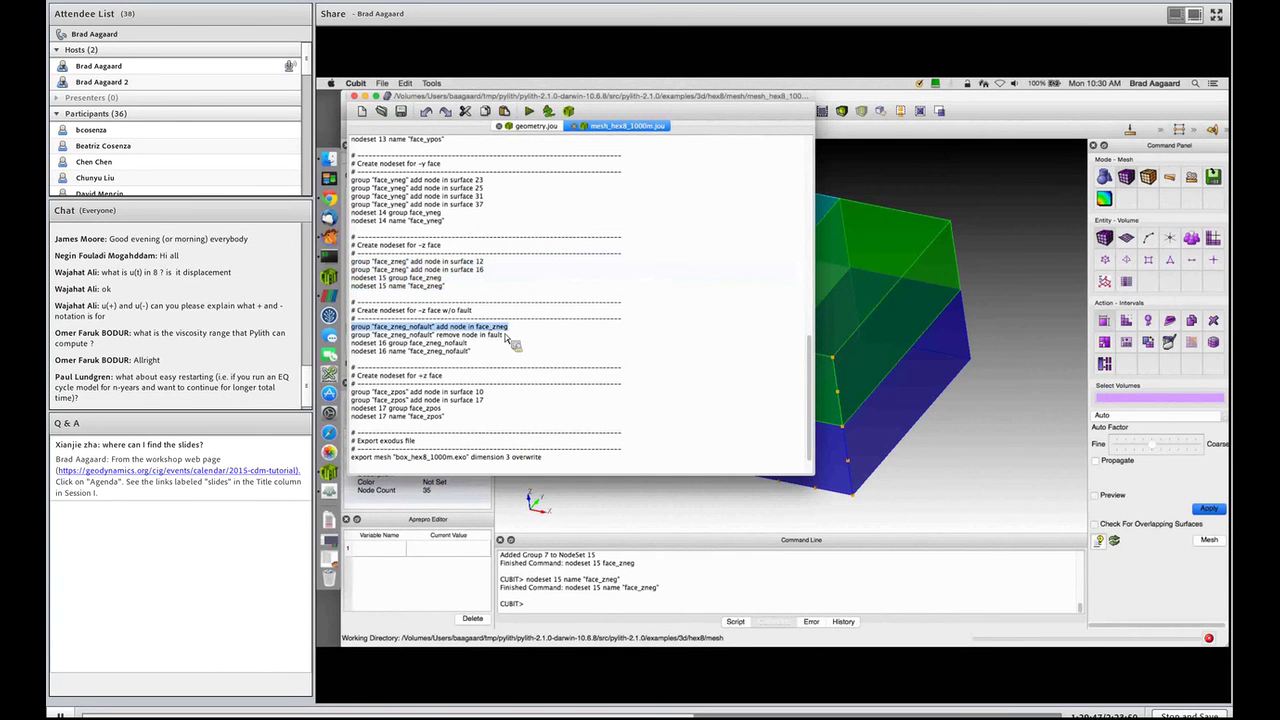
{"action": "double_click", "coordinate": [360, 335]}
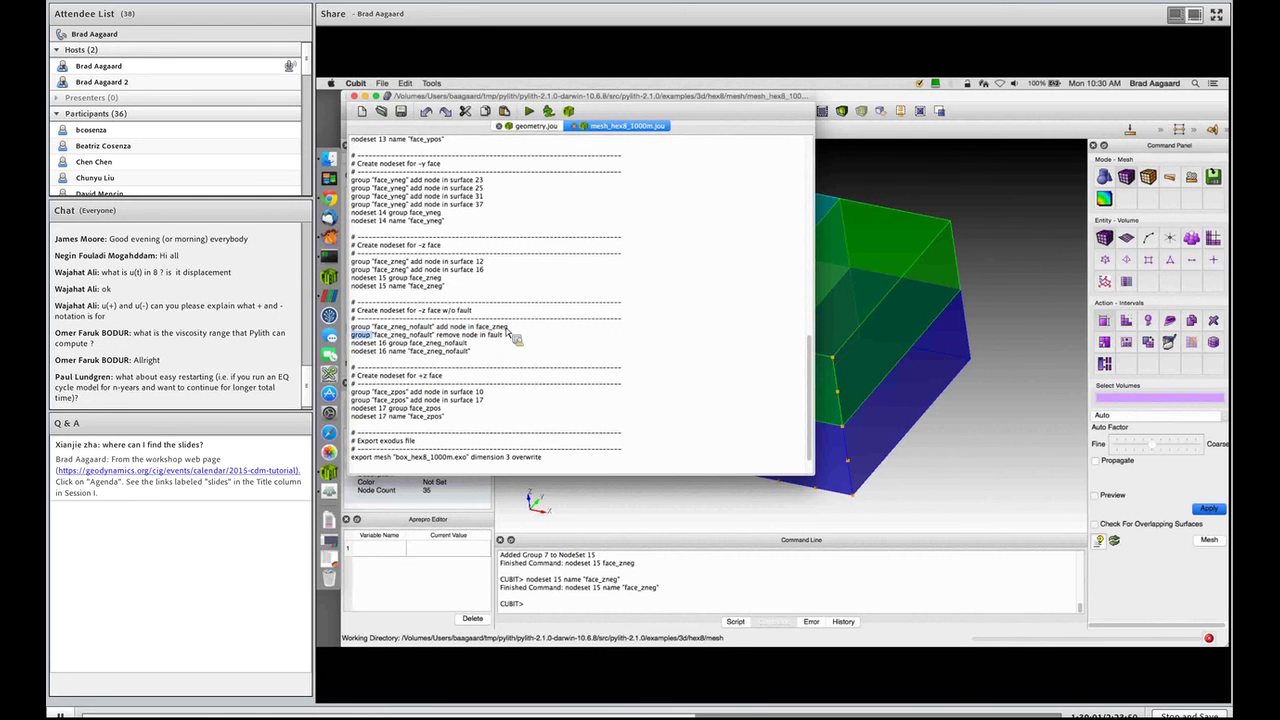
{"action": "left_click_drag", "start_coordinate": [437, 335], "coordinate": [502, 336]}
{"action": "left_click_drag", "start_coordinate": [352, 327], "coordinate": [517, 349]}
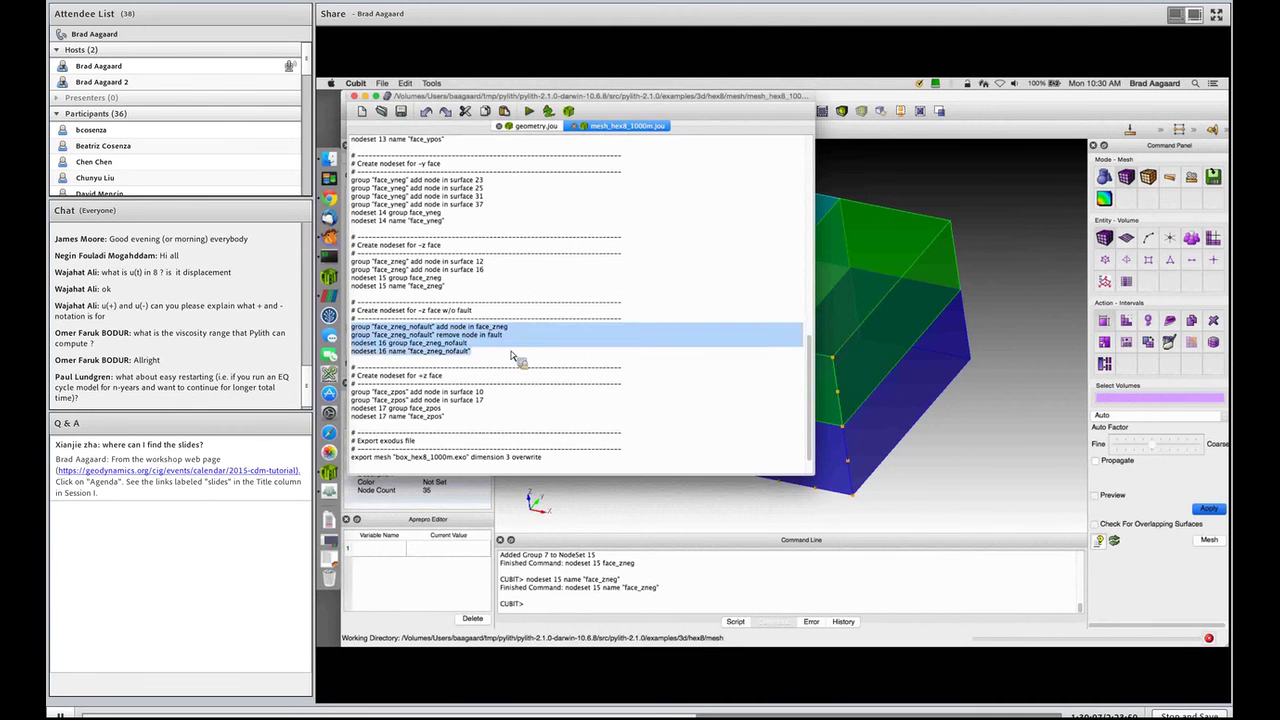
{"action": "right_click", "coordinate": [458, 350]}
{"action": "left_click", "coordinate": [470, 350]}
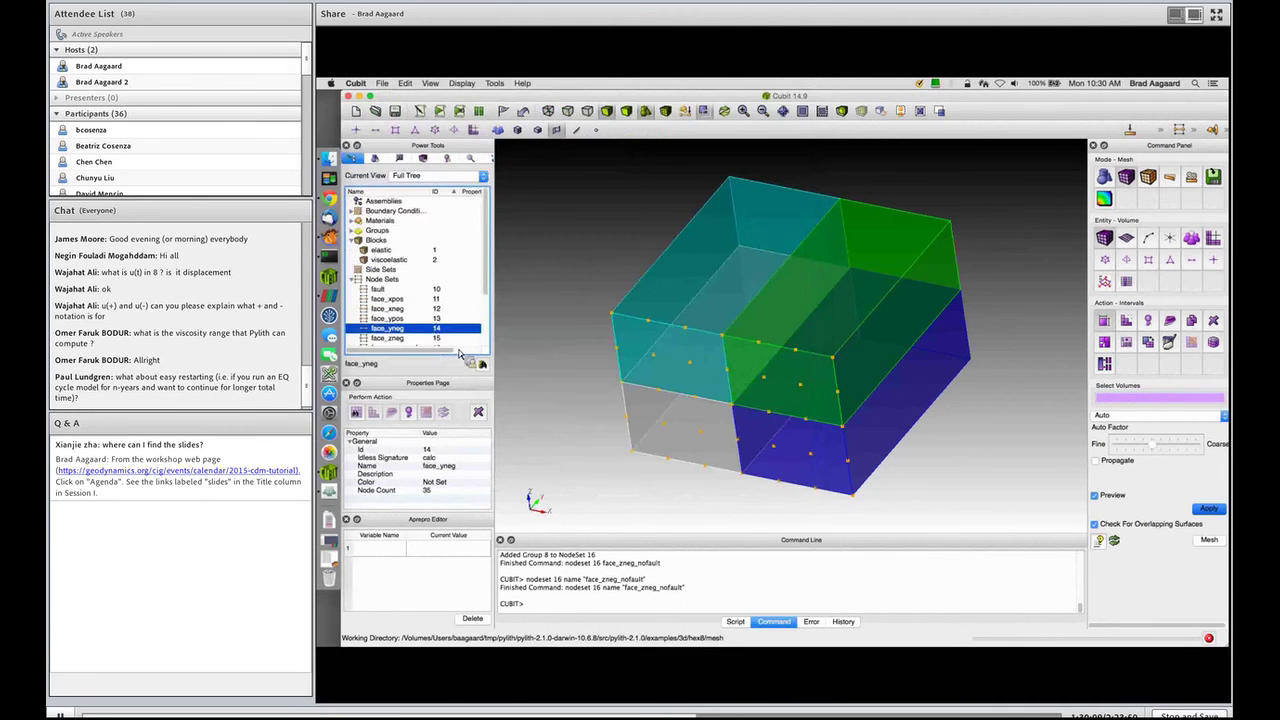
Compare face_zneg (49 nodes) with face_zneg_nofault (42 nodes) and pick faces near the fault
{"action": "left_click", "coordinate": [399, 311]}
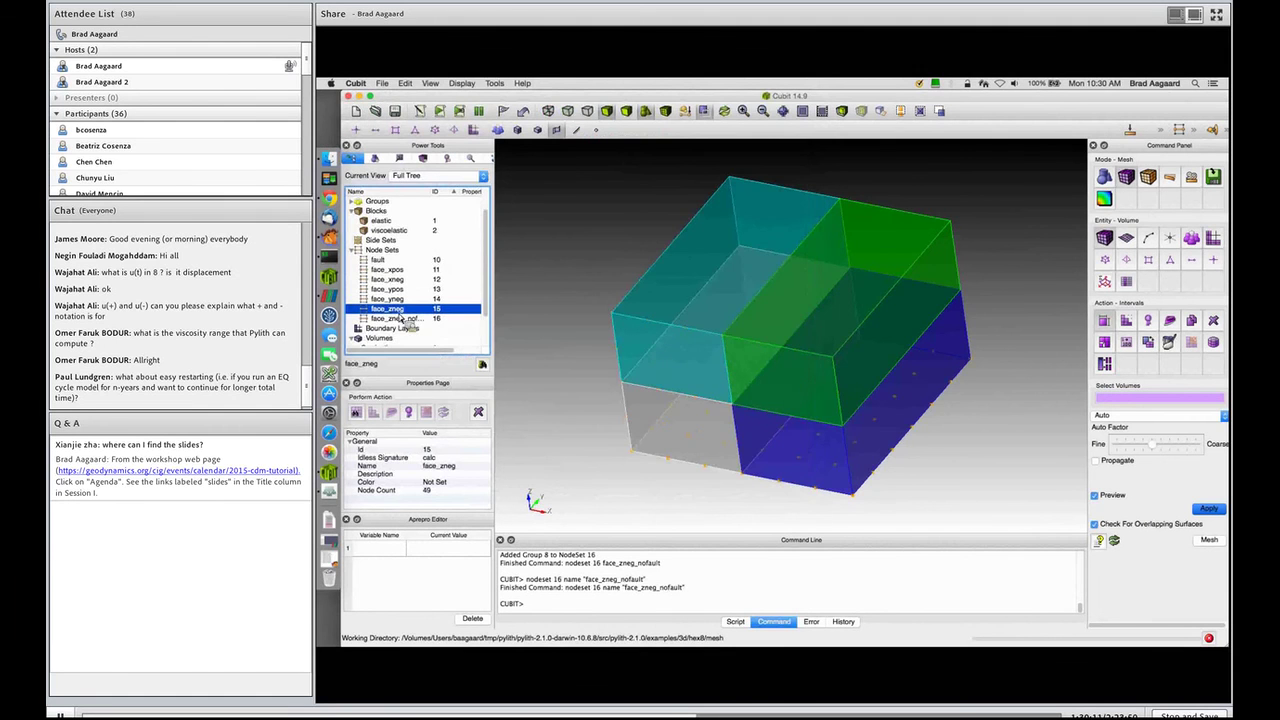
{"action": "middle_click_drag", "start_coordinate": [640, 380], "coordinate": [802, 338]}
{"action": "left_click", "coordinate": [425, 319]}
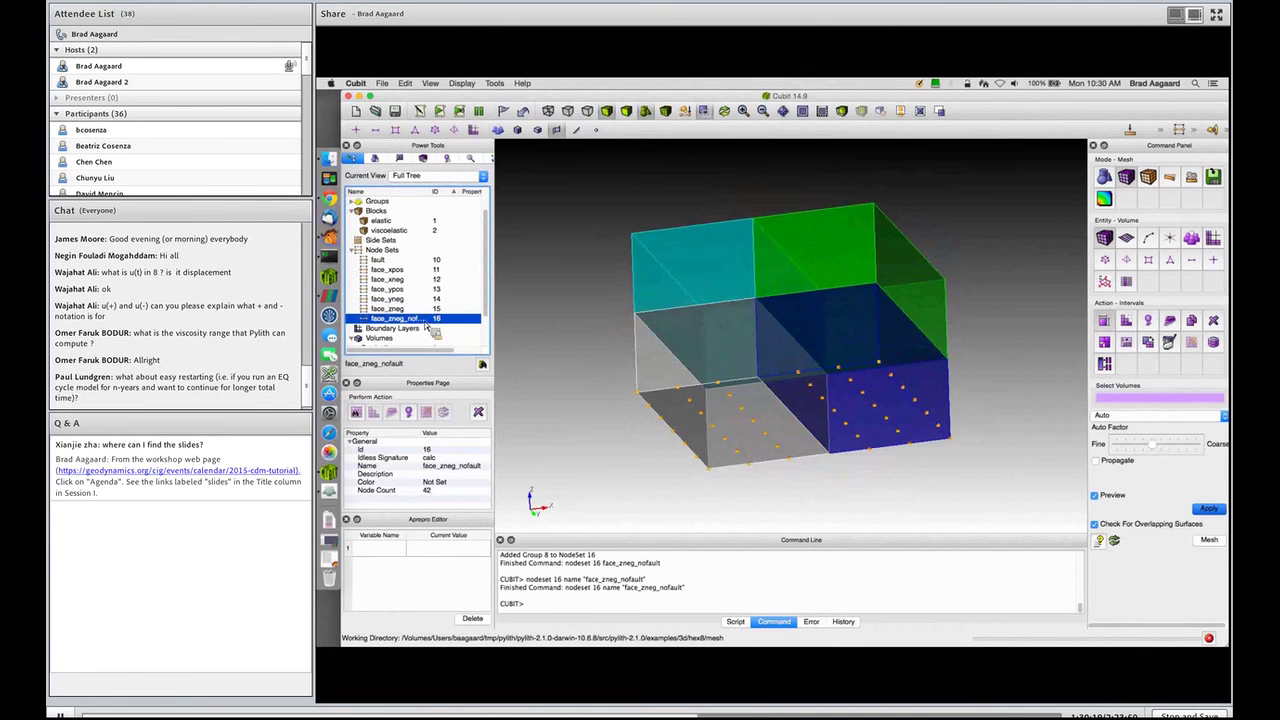
{"action": "left_click", "coordinate": [775, 383]}
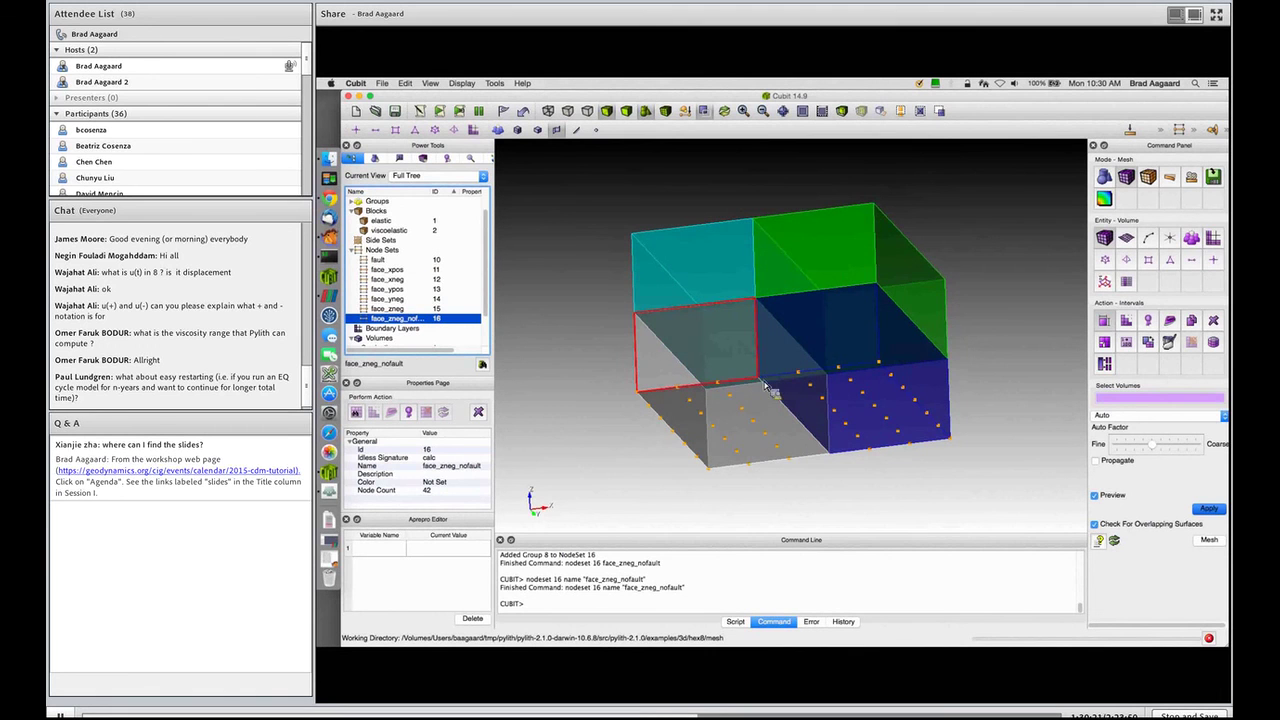
{"action": "left_click", "coordinate": [824, 448]}
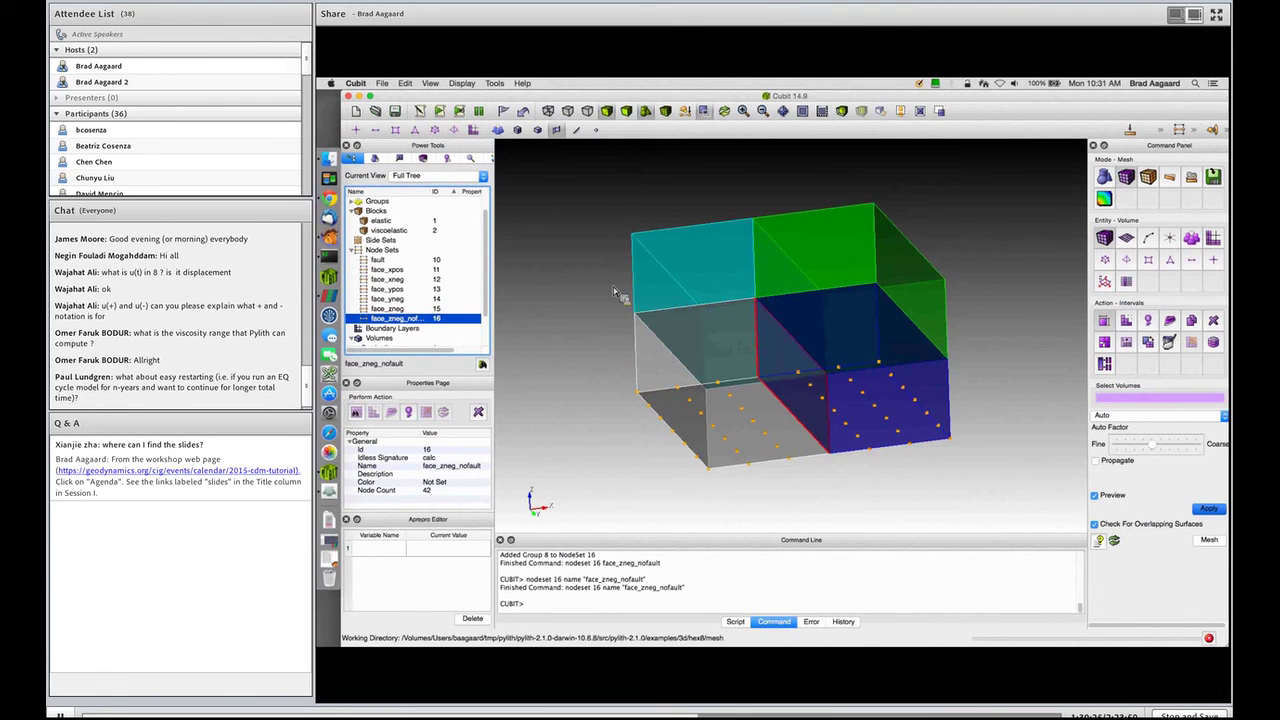
Run the journal's face_zpos commands to create node set 17, face_zpos
{"action": "left_click", "coordinate": [425, 115]}
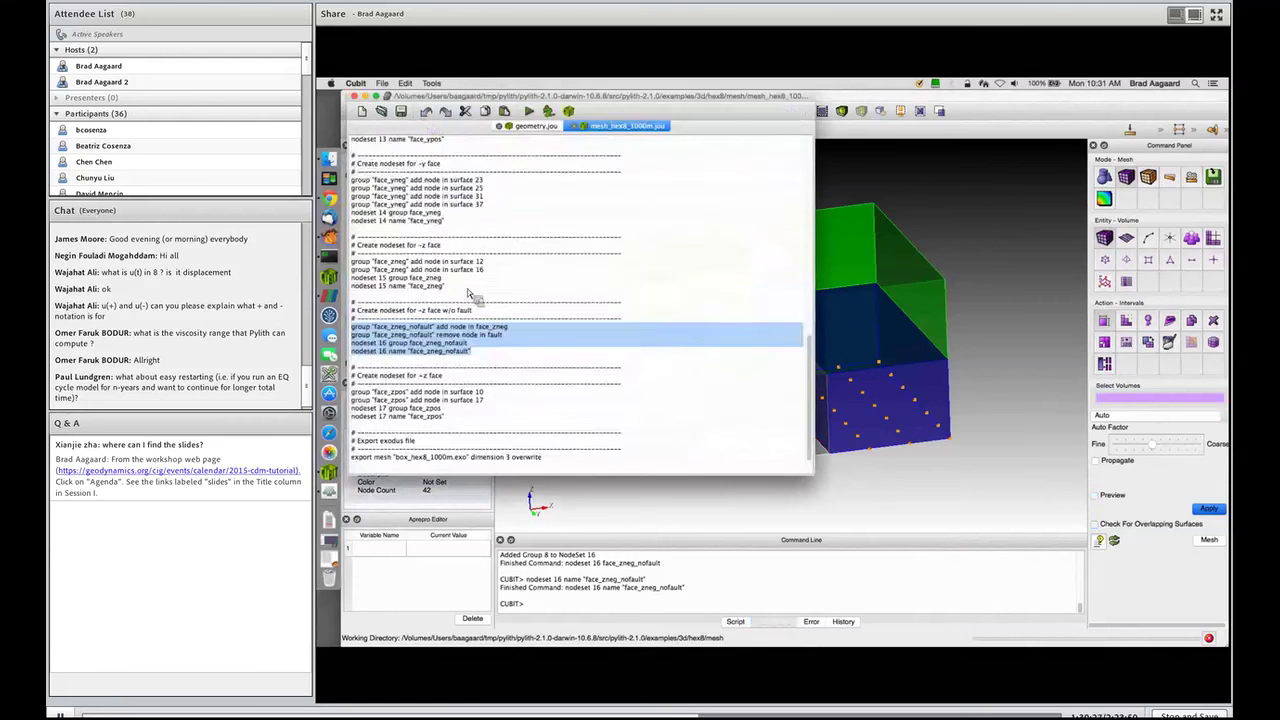
{"action": "scroll", "coordinate": [467, 289], "scroll_direction": "down", "scroll_amount": 2}
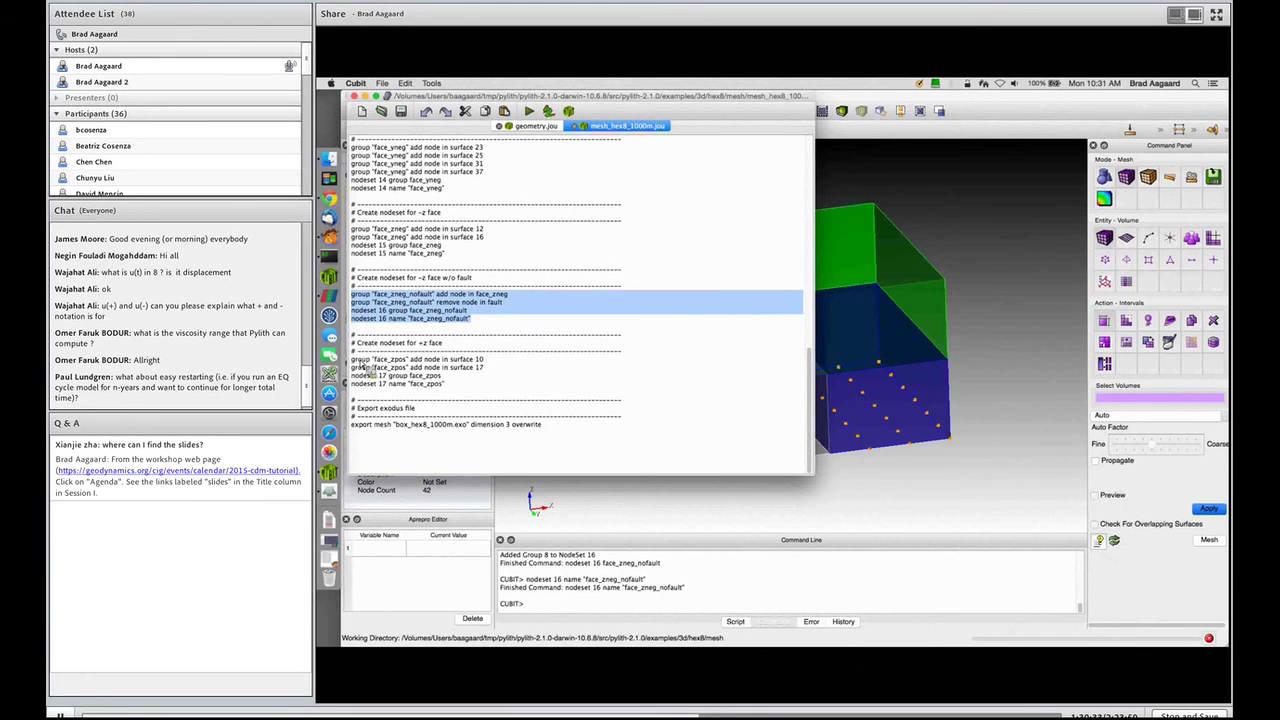
{"action": "left_click_drag", "start_coordinate": [355, 358], "coordinate": [362, 374]}
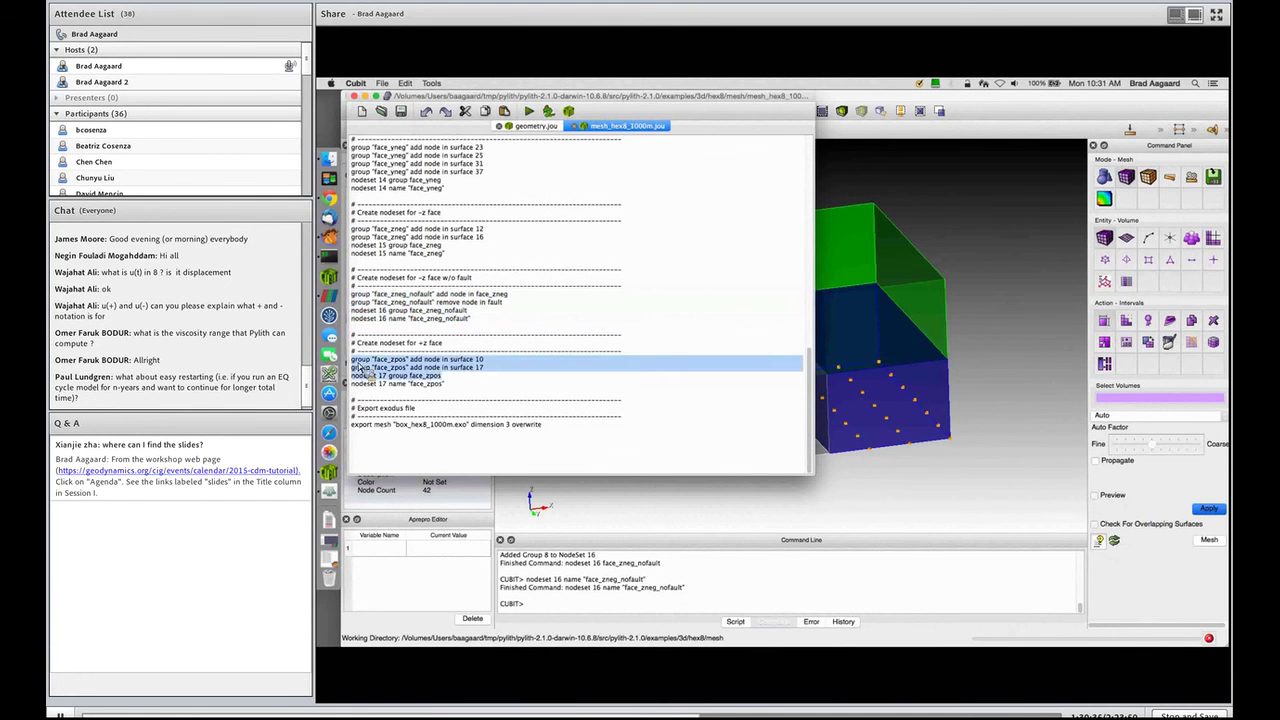
{"action": "right_click", "coordinate": [412, 380]}
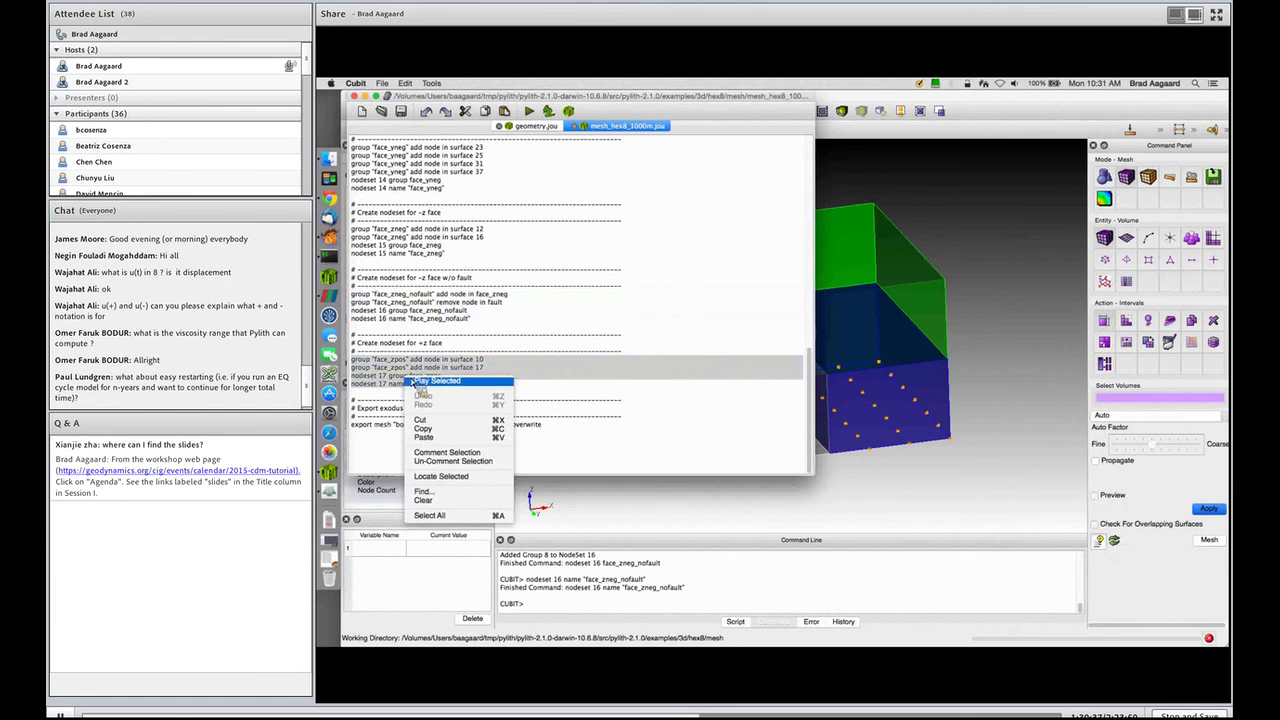
{"action": "left_click", "coordinate": [424, 381]}
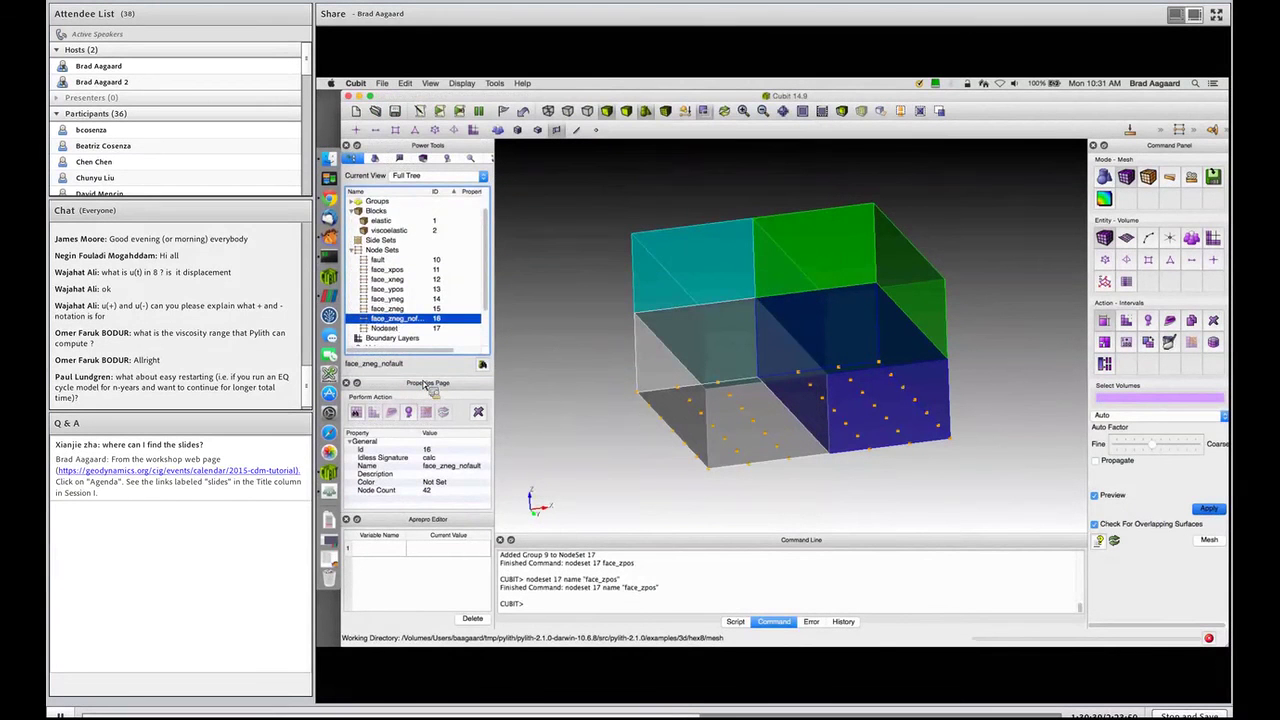
Run the journal's export line to write the mesh to box_hex8_1000m.exo
{"action": "left_click", "coordinate": [424, 112]}
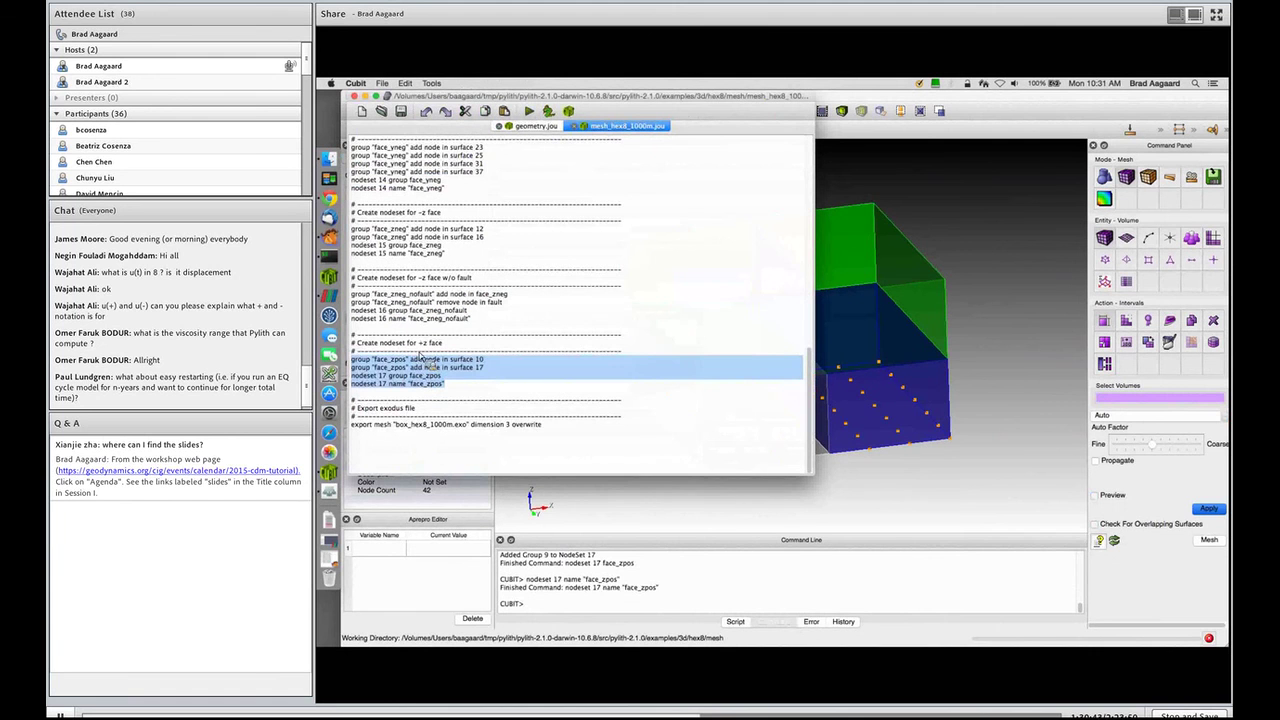
{"action": "left_click", "coordinate": [354, 425]}
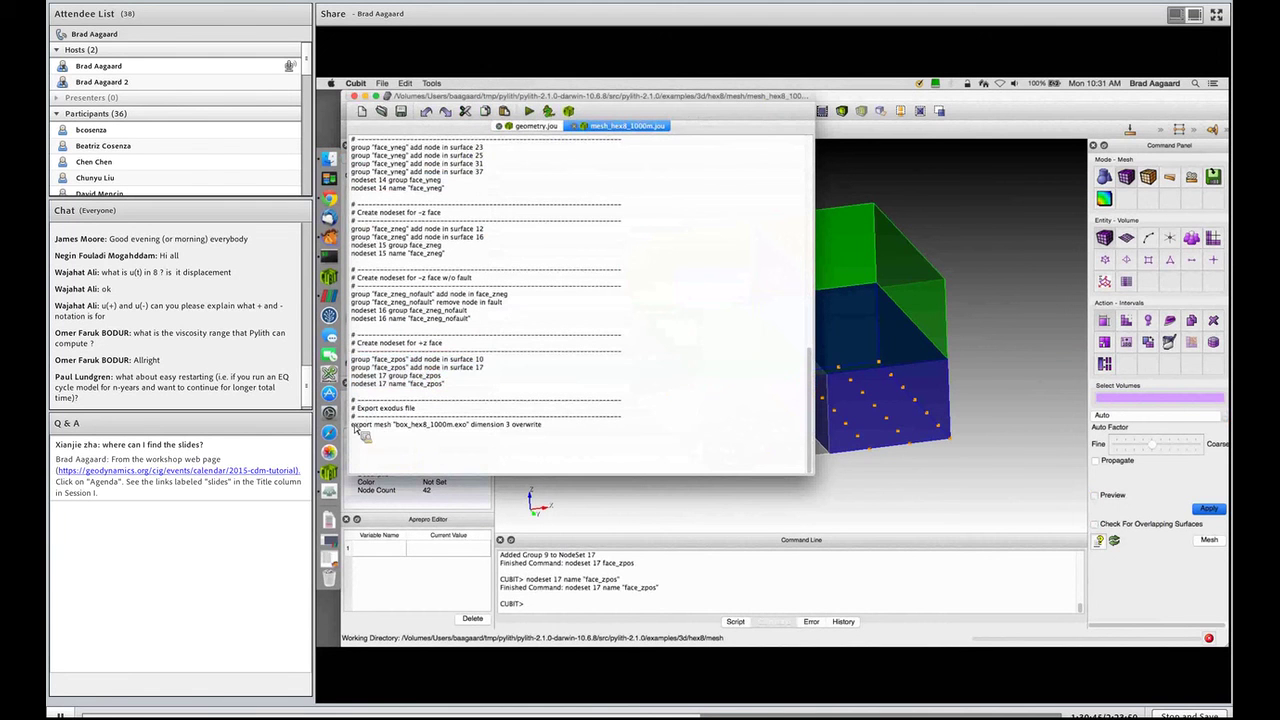
{"action": "left_click_drag", "start_coordinate": [354, 425], "coordinate": [541, 426]}
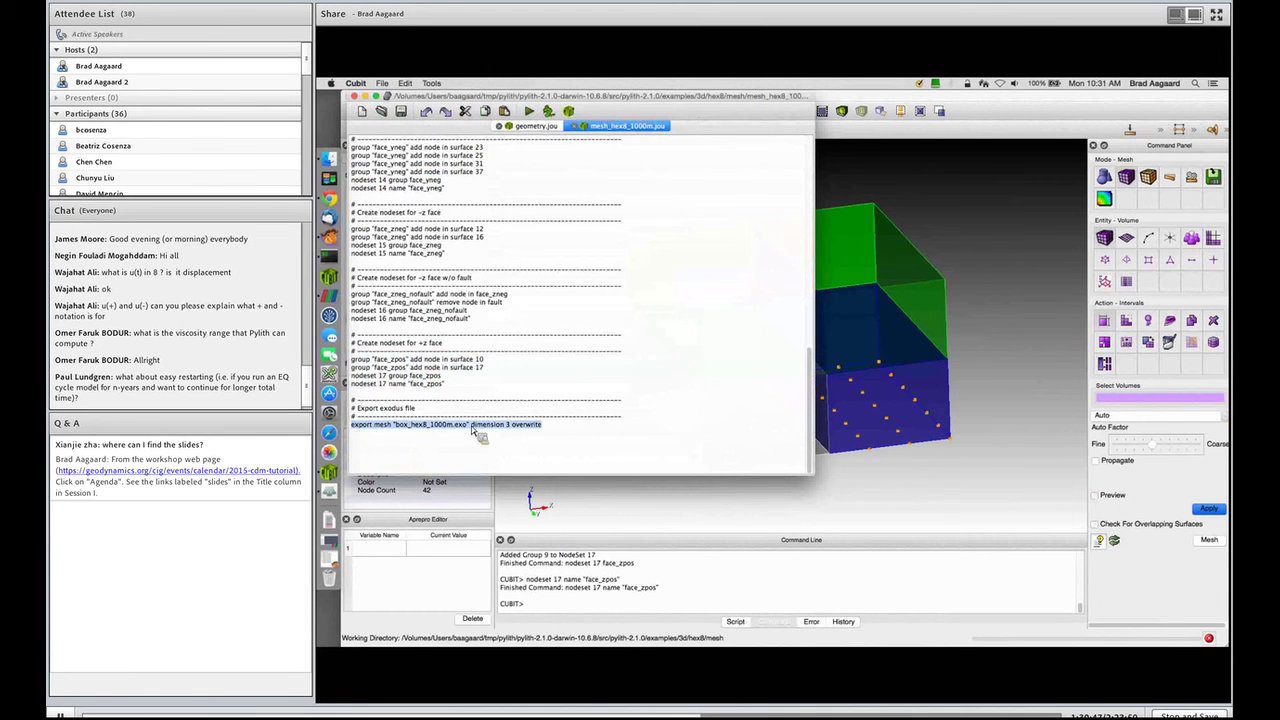
{"action": "right_click", "coordinate": [434, 421]}
{"action": "left_click", "coordinate": [449, 433]}
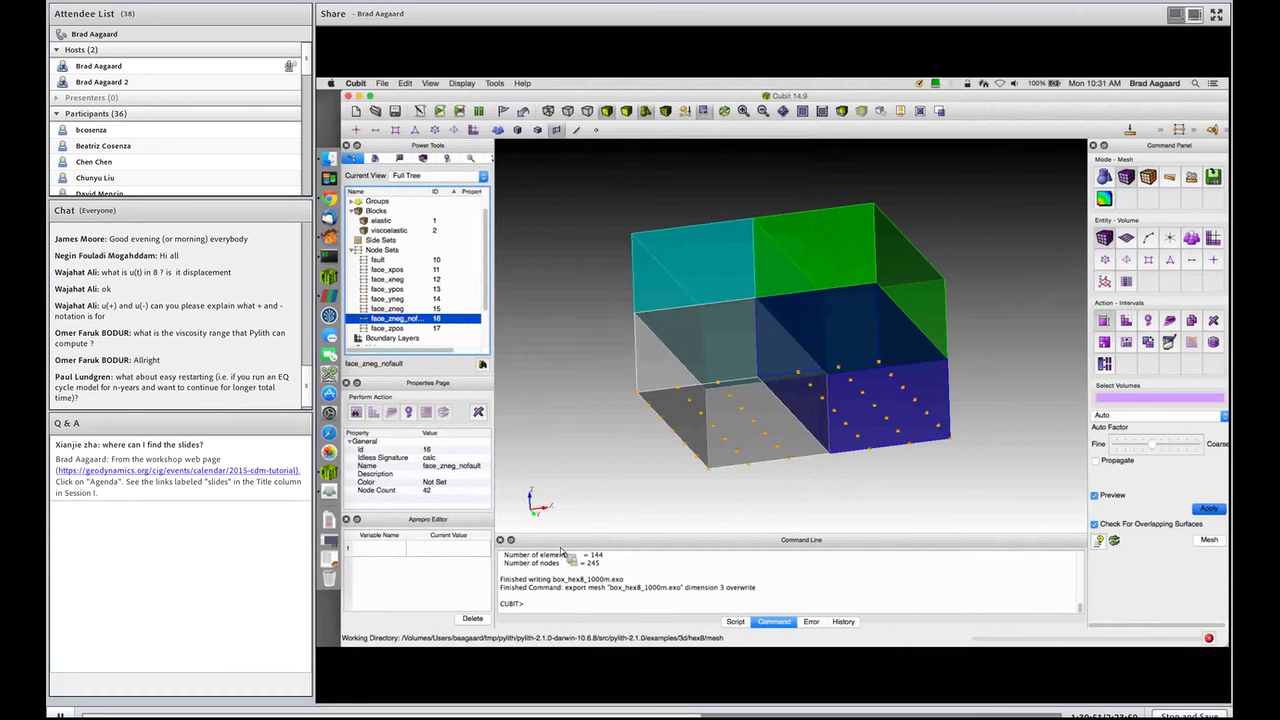
{"action": "scroll", "coordinate": [606, 601], "scroll_direction": "up", "scroll_amount": 2}
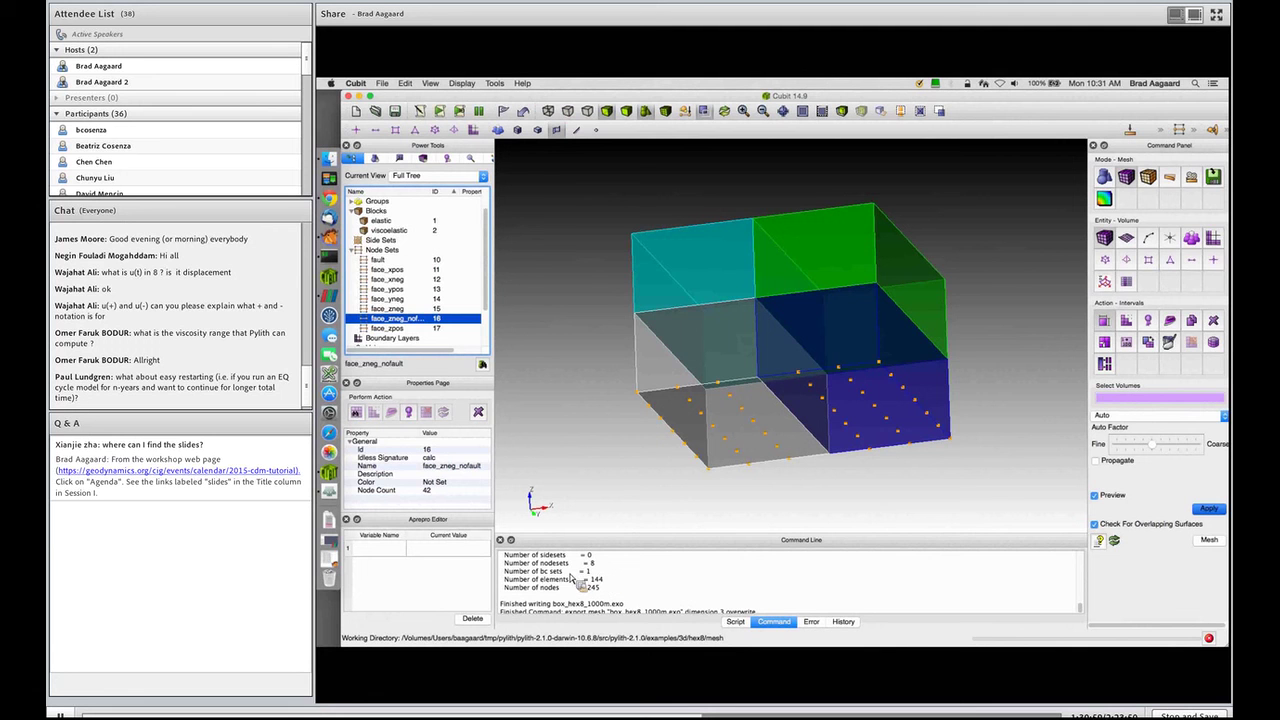
{"action": "scroll", "coordinate": [390, 252], "scroll_direction": "down", "scroll_amount": 3}
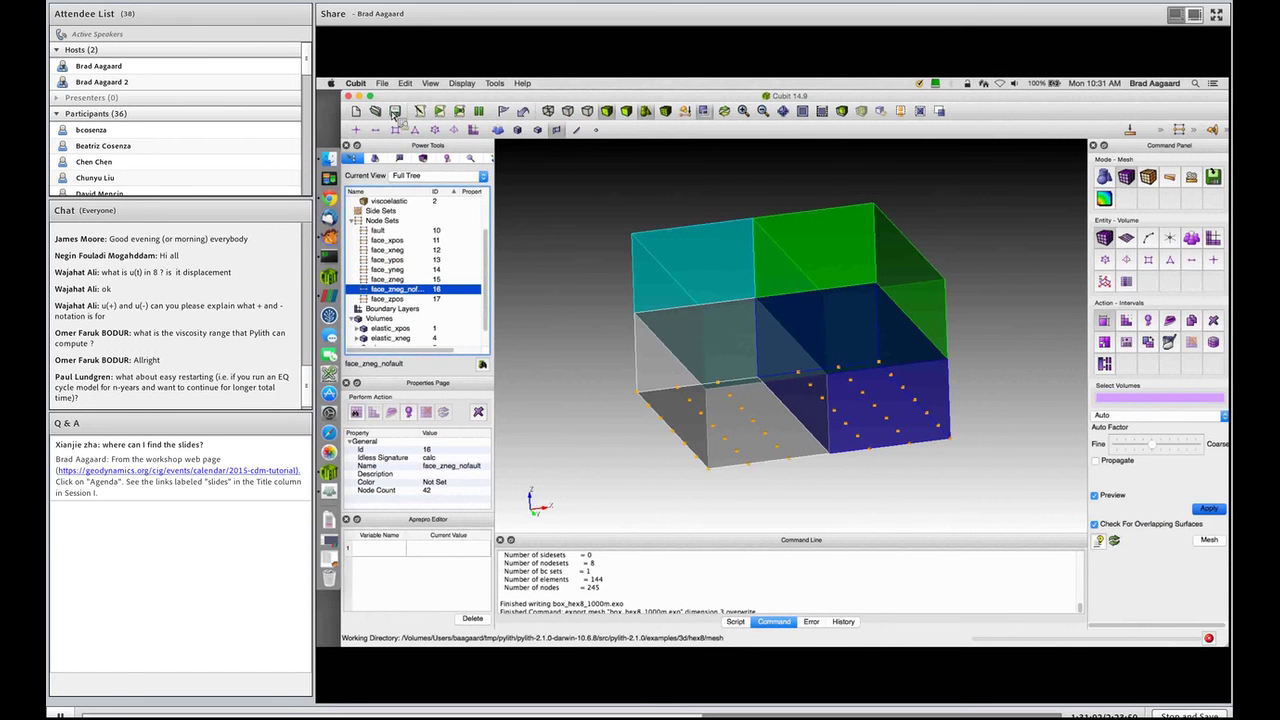
{"action": "scroll", "coordinate": [378, 207], "scroll_direction": "up", "scroll_amount": 2}
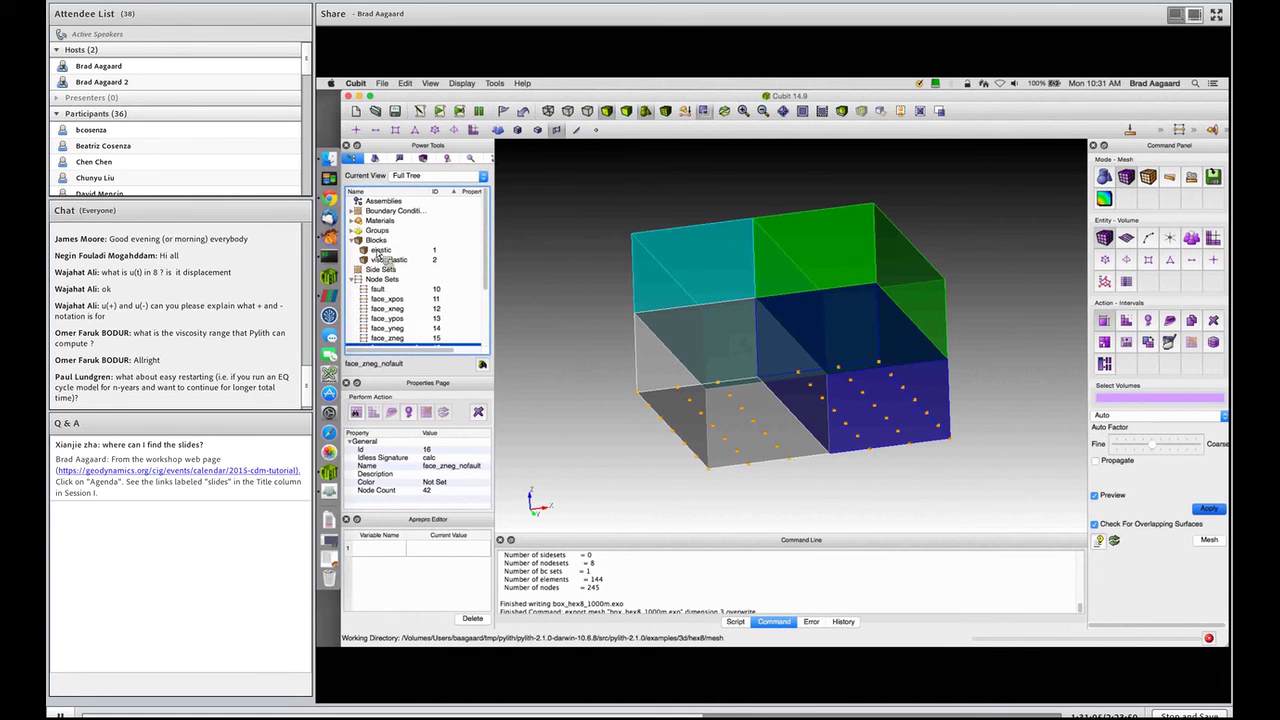
{"action": "left_click", "coordinate": [353, 211]}
{"action": "left_click", "coordinate": [359, 229]}
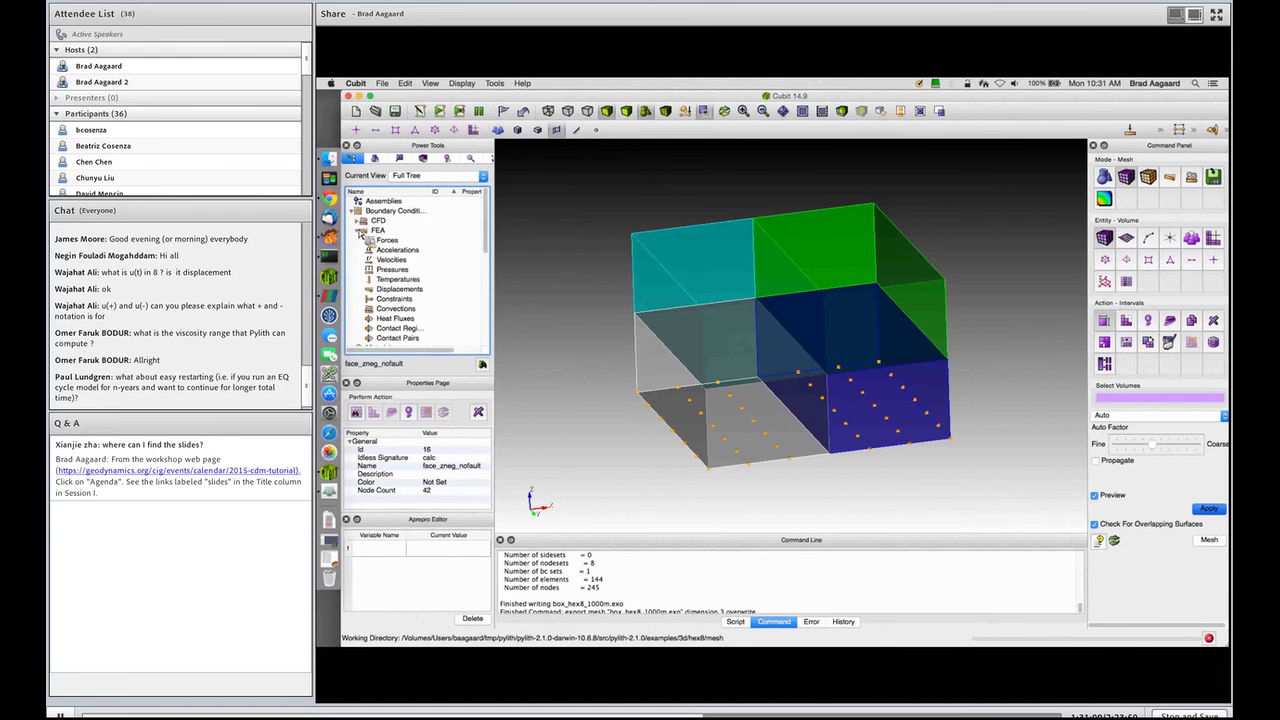
{"action": "left_click", "coordinate": [359, 229]}
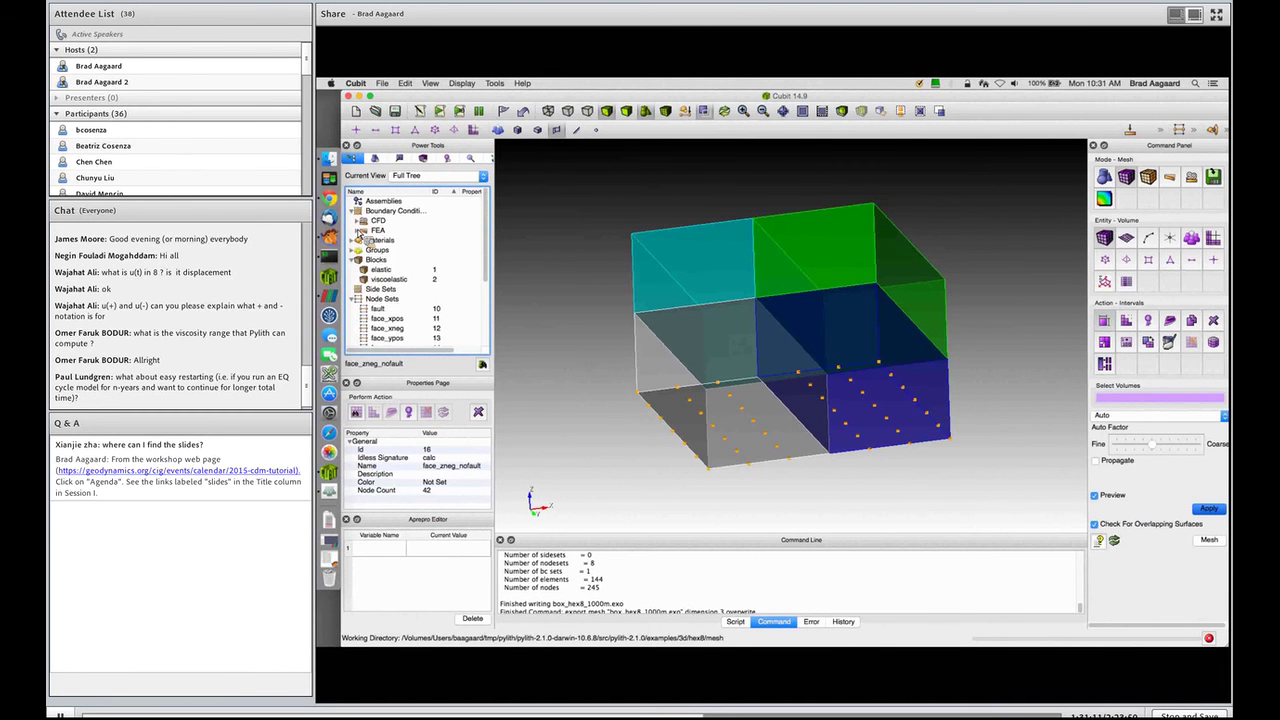
{"action": "left_click", "coordinate": [354, 212]}
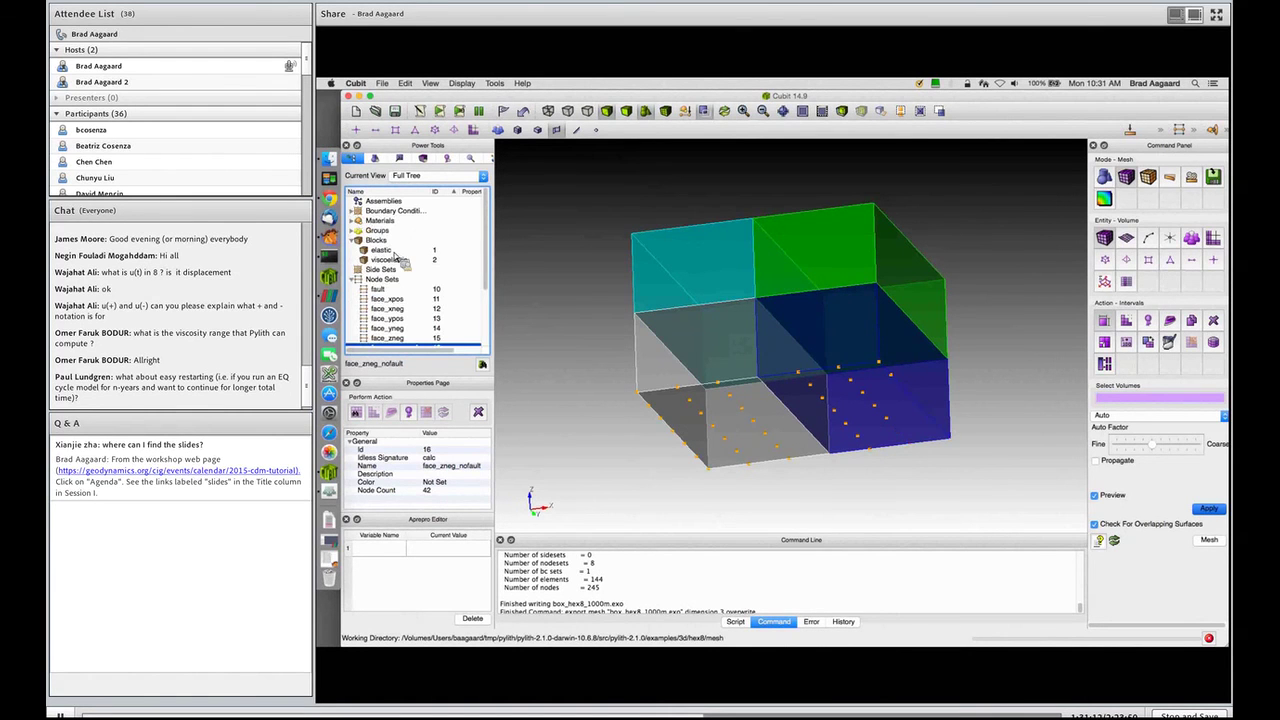
{"action": "left_click", "coordinate": [392, 250]}
{"action": "left_click", "coordinate": [392, 260]}
{"action": "scroll", "coordinate": [395, 265], "scroll_direction": "down", "scroll_amount": 1}
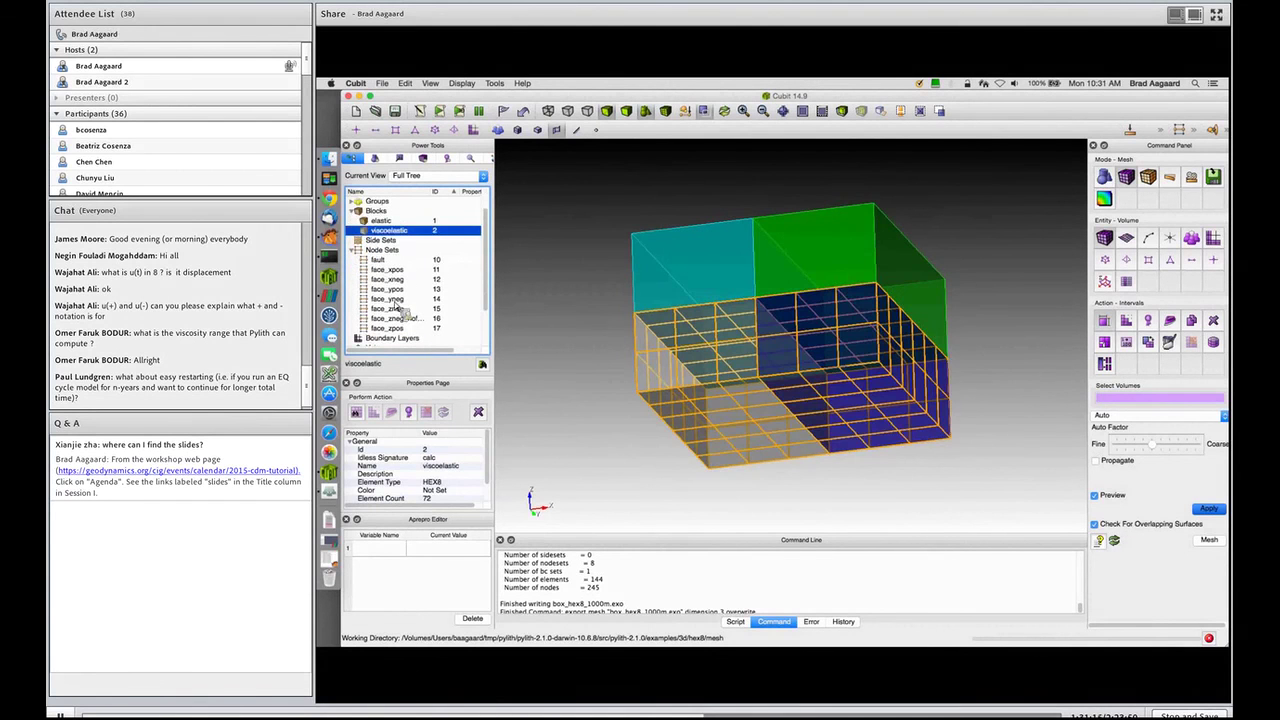
{"action": "left_click", "coordinate": [388, 260]}
{"action": "left_click", "coordinate": [388, 269]}
{"action": "left_click", "coordinate": [388, 279]}
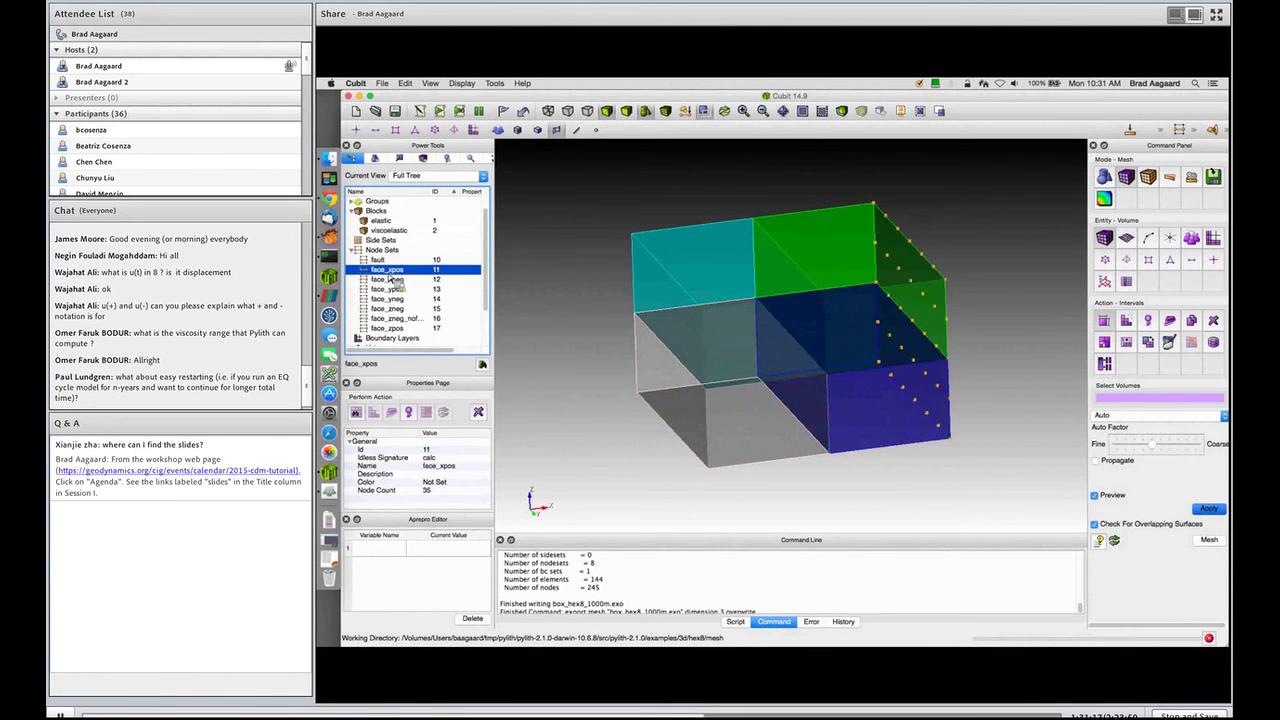
{"action": "left_click", "coordinate": [388, 289]}
{"action": "left_click", "coordinate": [388, 298]}
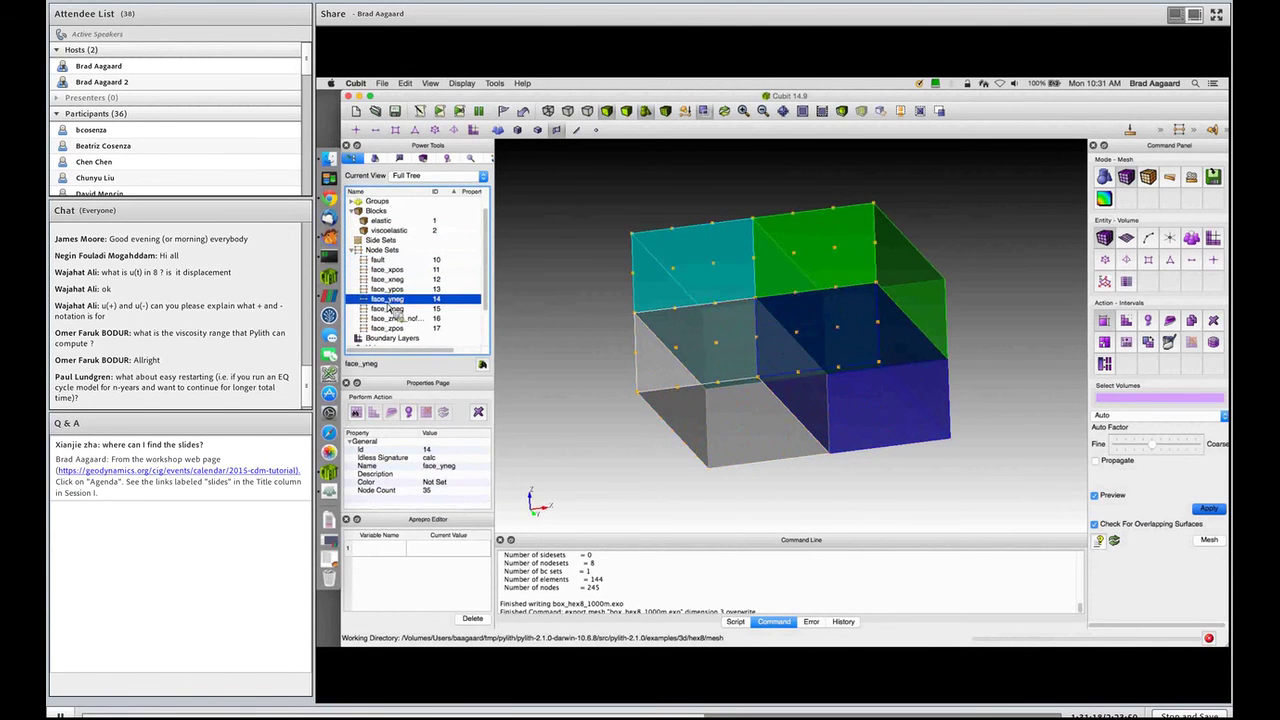
{"action": "left_click", "coordinate": [388, 308]}
{"action": "left_click", "coordinate": [390, 328]}
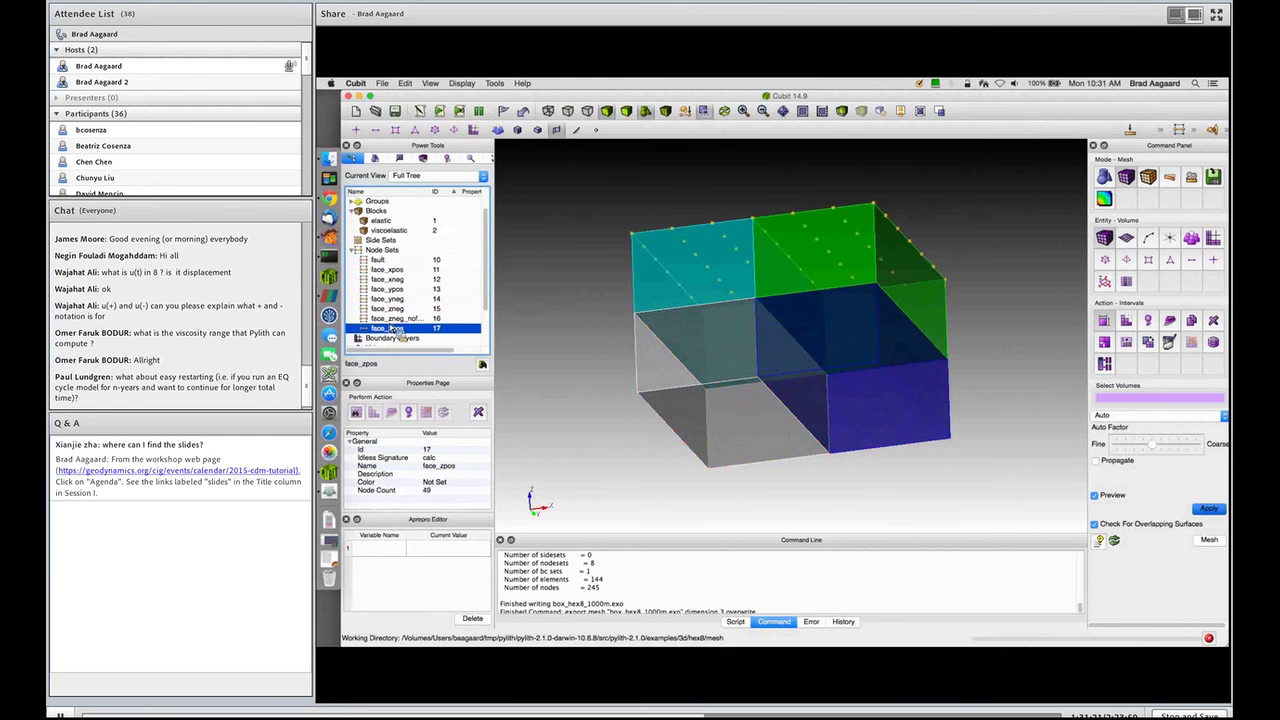
{"action": "key", "text": "Up"}
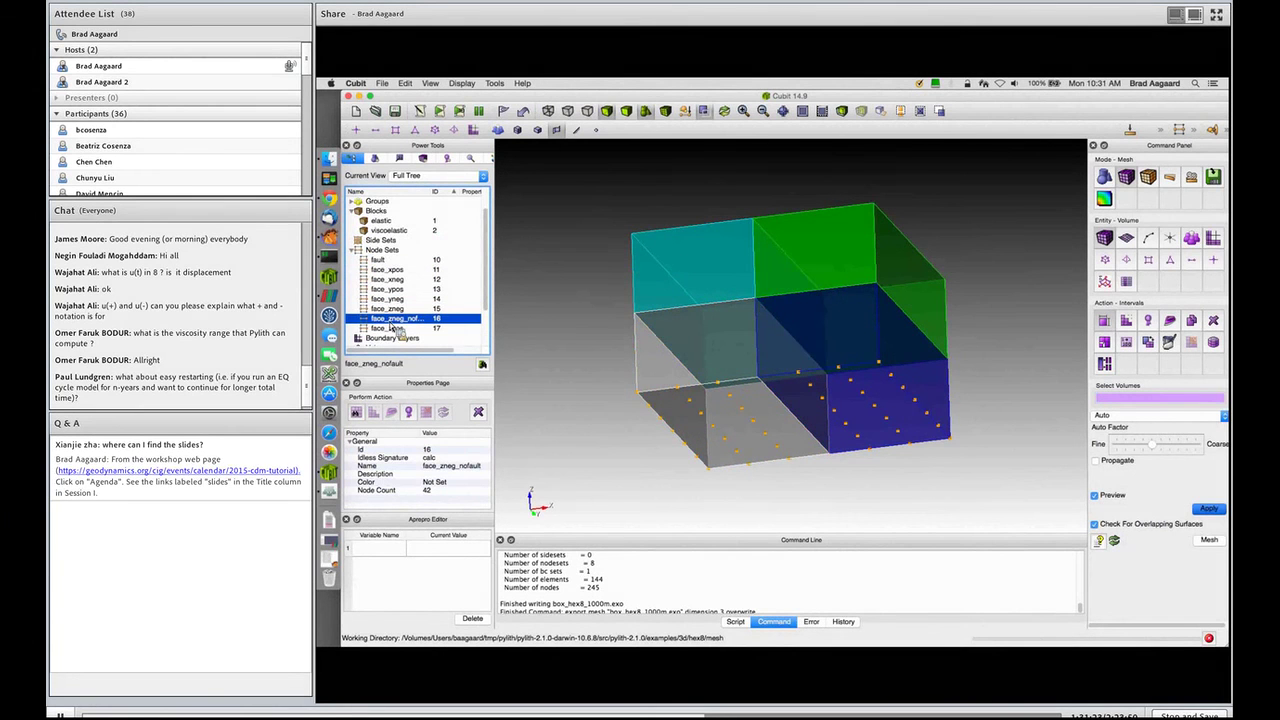
Minimize the Cubit main window and the journal editor, leaving the web browser in front
{"action": "scroll", "coordinate": [390, 328], "scroll_direction": "down", "scroll_amount": 3}
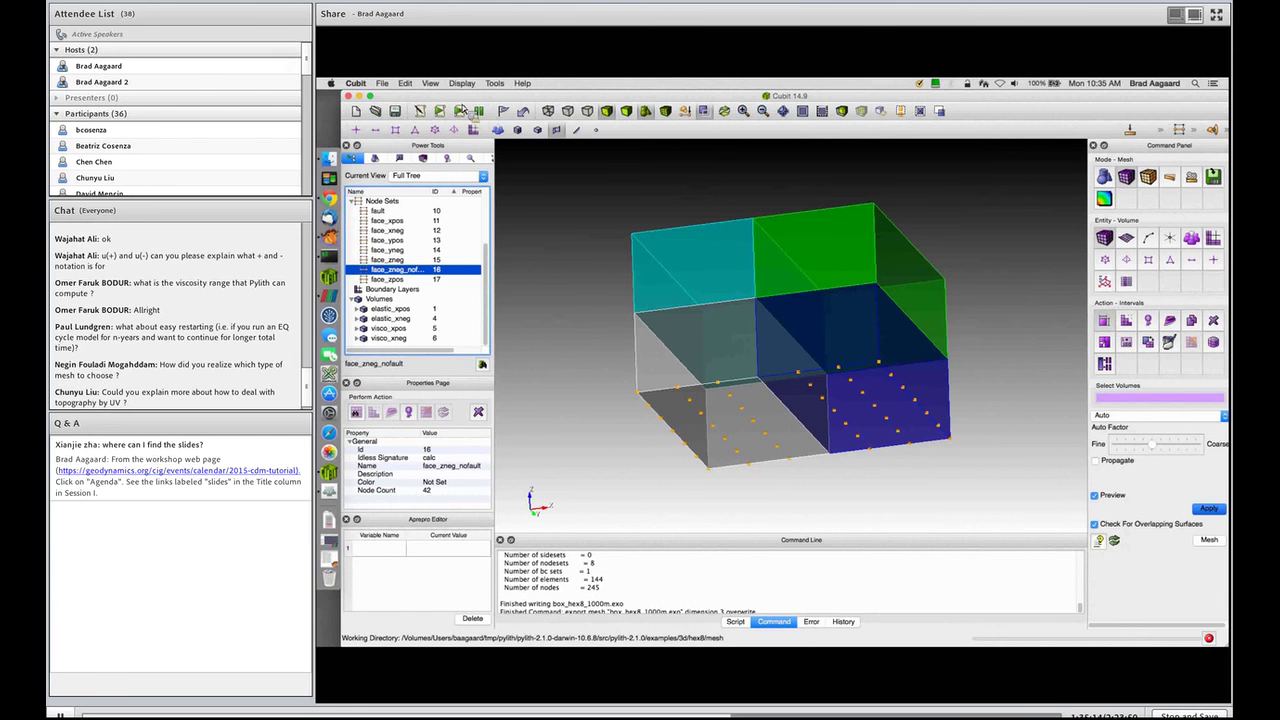
{"action": "left_click", "coordinate": [359, 96]}
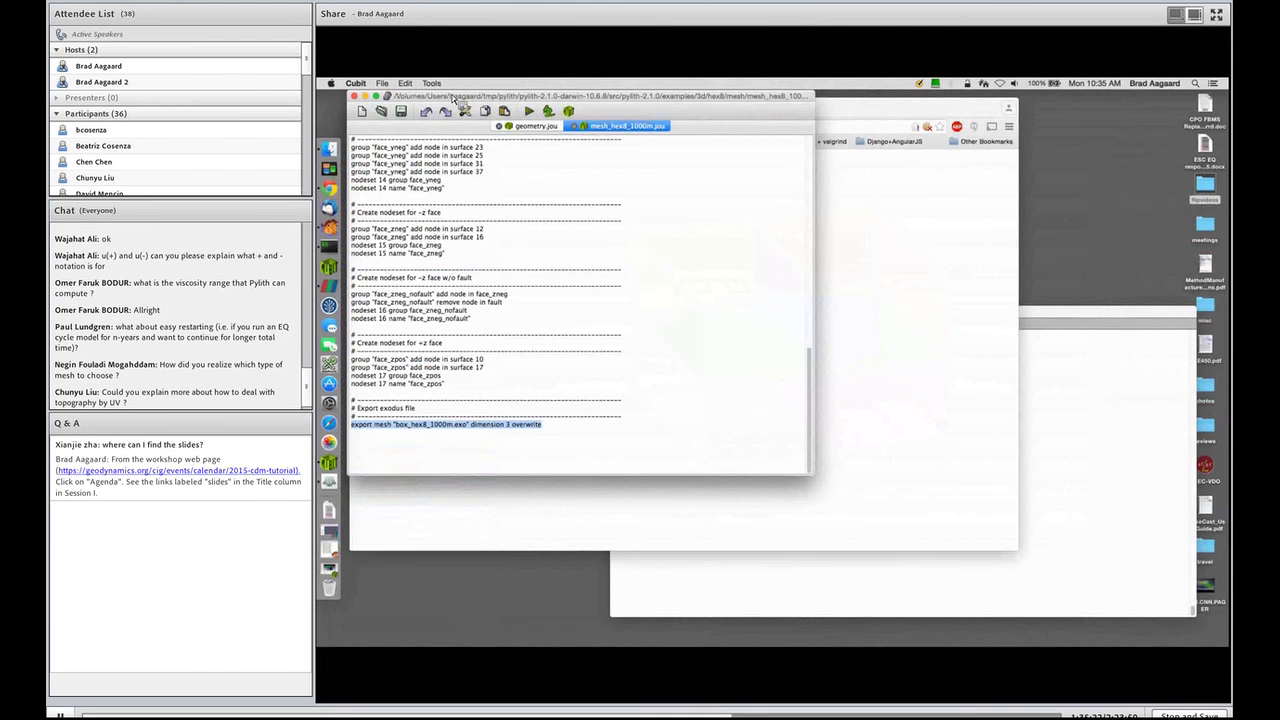
{"action": "left_click", "coordinate": [364, 96]}
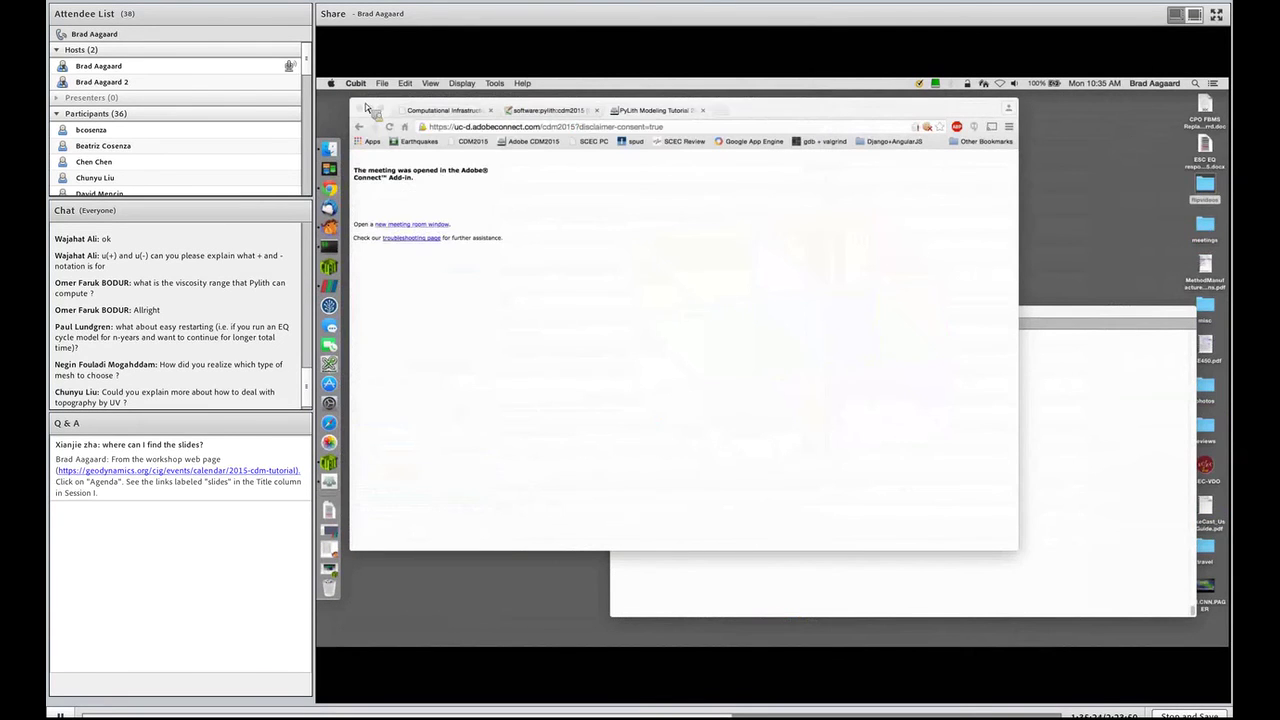